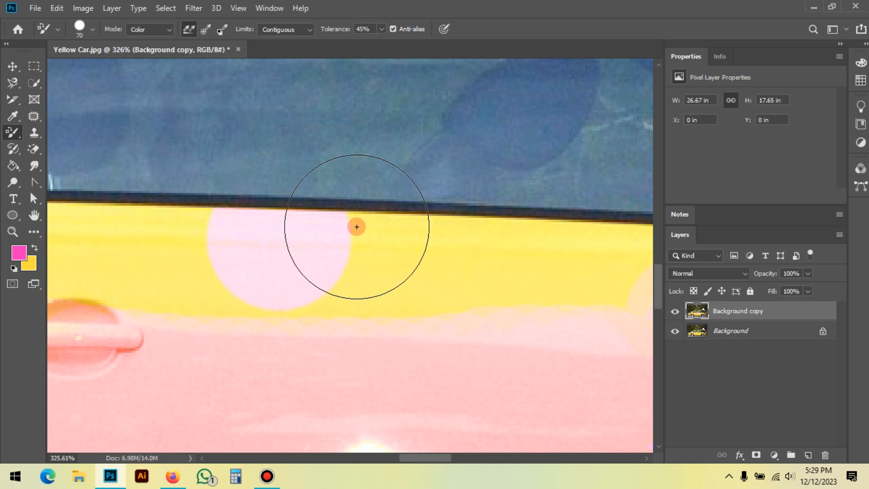
Step: Recolor the yellow strip below the window trim pink with the Color Replacement tool, undoing the stroke that spills onto the glass
mouse_move(355, 218)
left_mouse_down()
mouse_move(434, 235)
mouse_move(509, 231)
mouse_move(484, 233)
left_mouse_up()
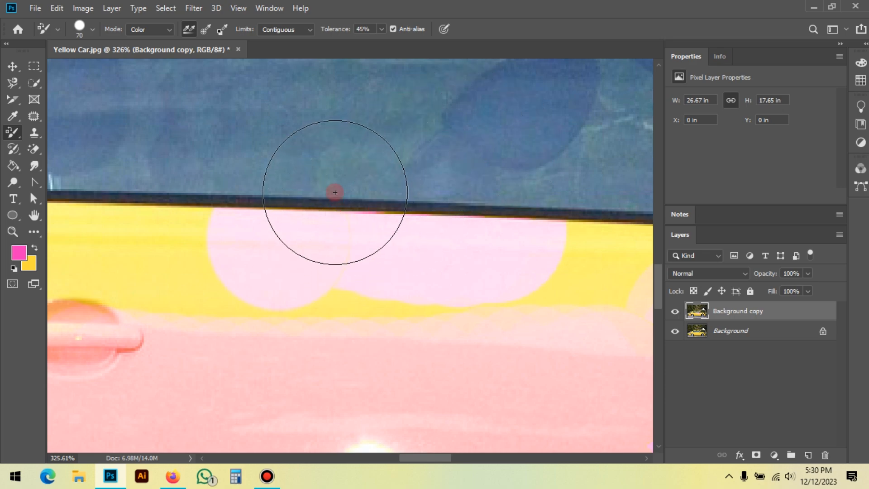
left_click_drag(323, 196, 396, 196)
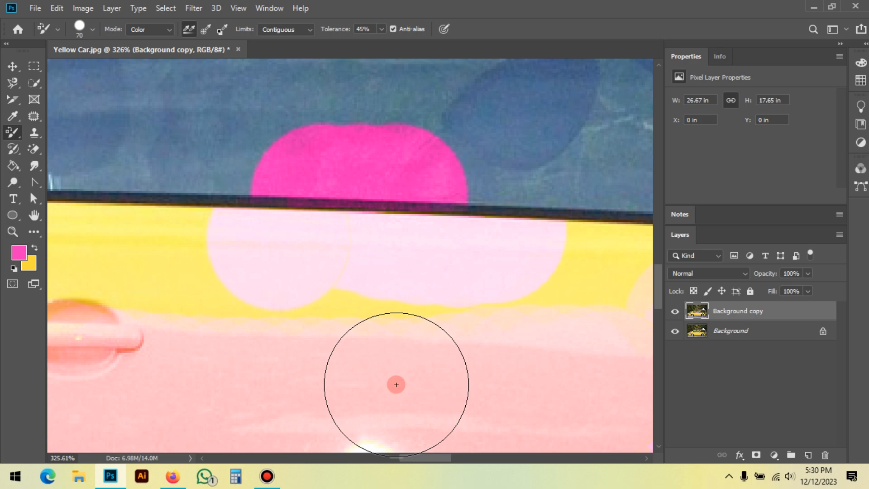
key("ctrl+z")
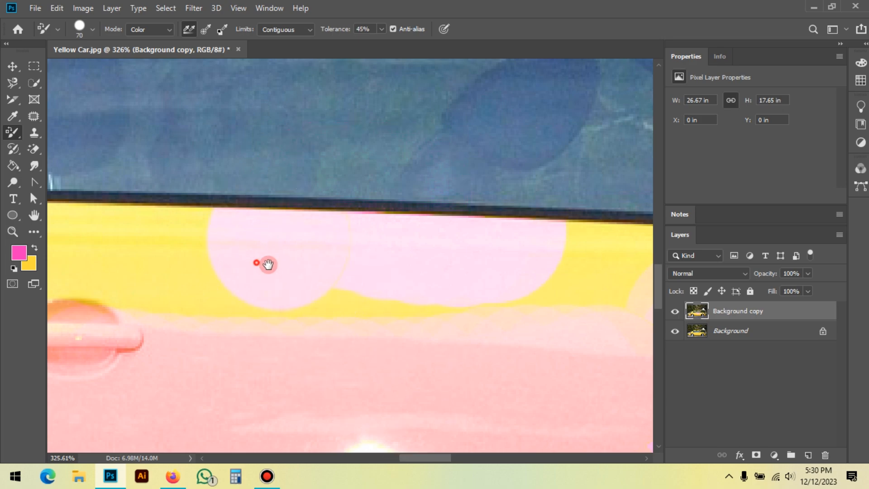
left_click_drag(276, 261, 530, 262)
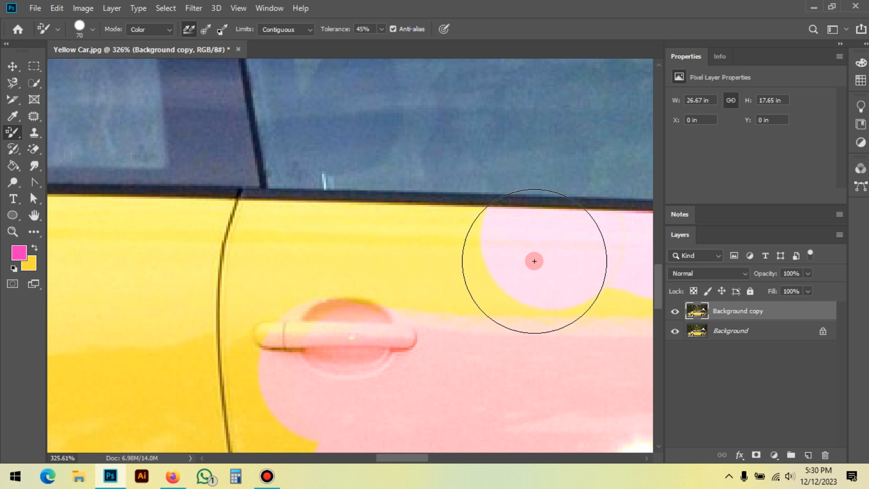
Step: Extend the pink recoloring along the upper door above the handle, undoing strokes that spill onto the window frame
mouse_move(534, 261)
left_mouse_down()
mouse_move(453, 207)
mouse_move(351, 215)
mouse_move(208, 197)
mouse_move(288, 243)
left_mouse_up()
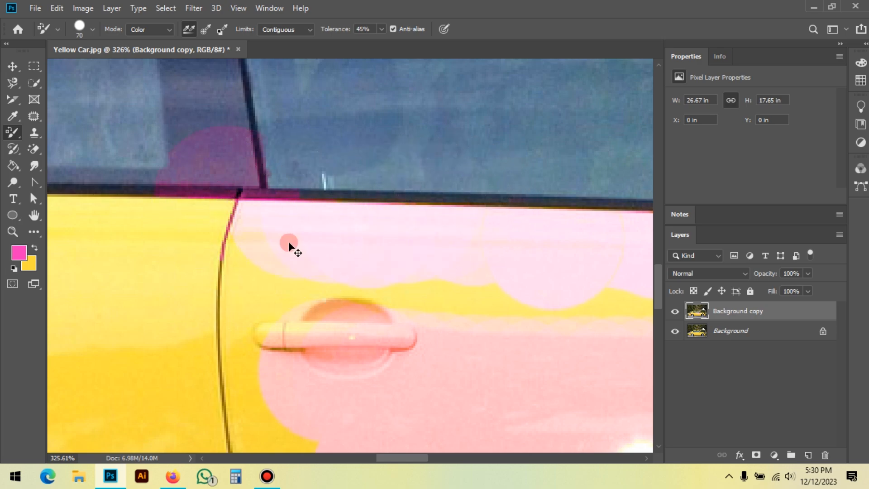
key("ctrl+z")
key("ctrl+z")
key("ctrl+z")
mouse_move(473, 213)
left_mouse_down()
mouse_move(349, 211)
mouse_move(382, 213)
left_mouse_up()
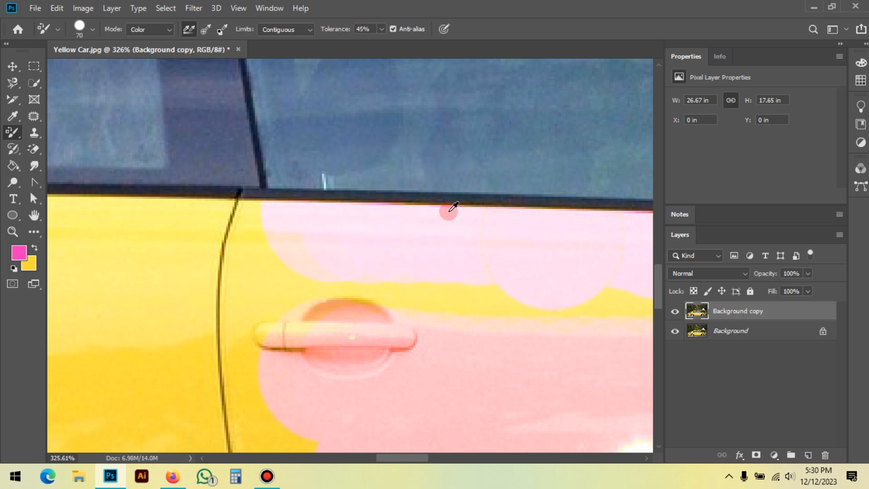
Step: Reduce the Color Replacement brush size to 10 and recolor the thin edge directly below the window trim pink
scroll(452, 201, "up", 5)
scroll(326, 304, "down", 1)
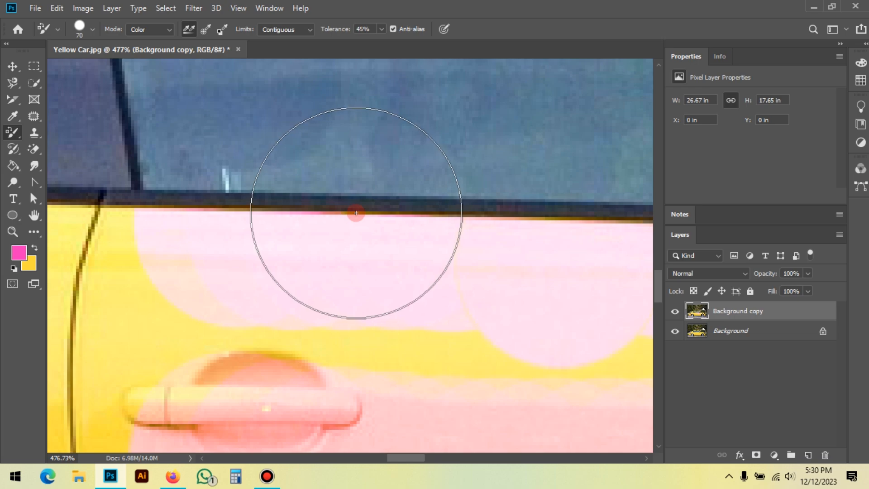
mouse_move(356, 213)
left_mouse_down()
mouse_move(279, 221)
mouse_move(238, 211)
mouse_move(385, 259)
left_mouse_up()
key("bracketleft")
key("bracketleft")
key("bracketleft")
key("bracketleft")
key("bracketleft")
key("bracketleft")
key("bracketleft")
key("bracketleft")
key("bracketleft")
key("bracketleft")
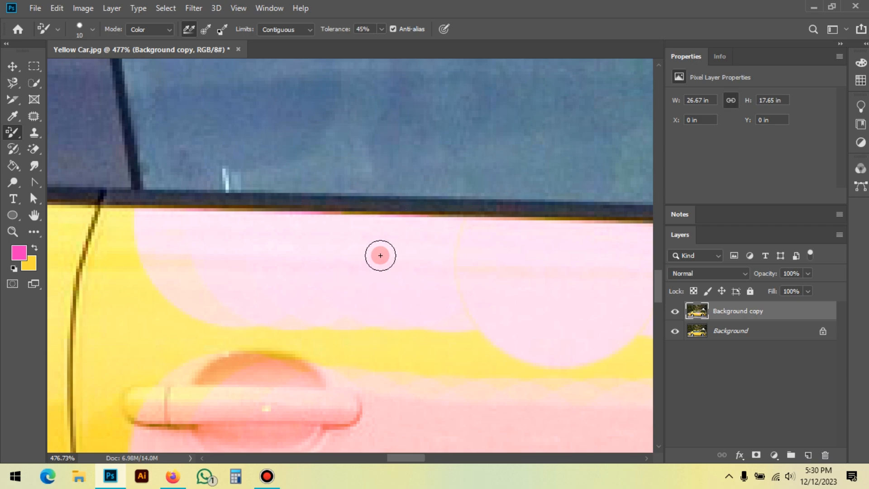
left_click(344, 213)
mouse_move(344, 213)
left_mouse_down()
mouse_move(392, 213)
mouse_move(457, 268)
mouse_move(371, 232)
mouse_move(349, 213)
mouse_move(413, 213)
mouse_move(437, 323)
mouse_move(437, 310)
left_mouse_up()
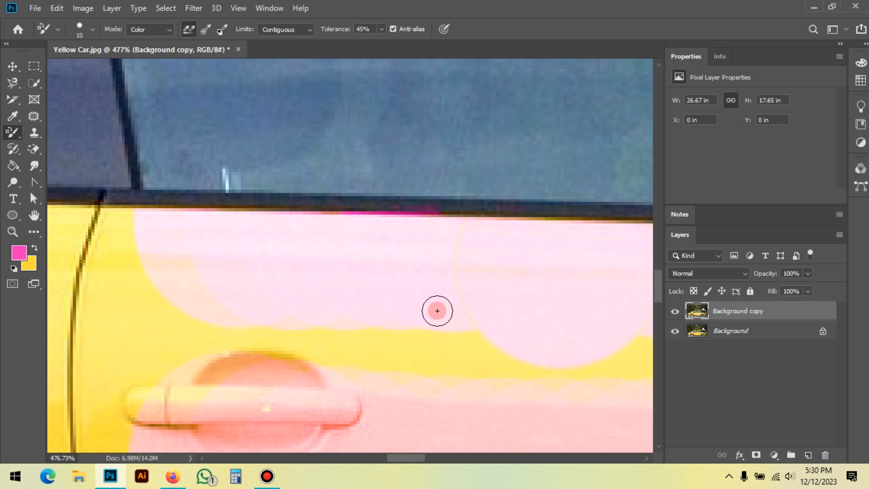
mouse_move(437, 310)
left_mouse_down()
mouse_move(415, 168)
mouse_move(427, 214)
mouse_move(435, 207)
mouse_move(364, 217)
mouse_move(426, 258)
left_mouse_up()
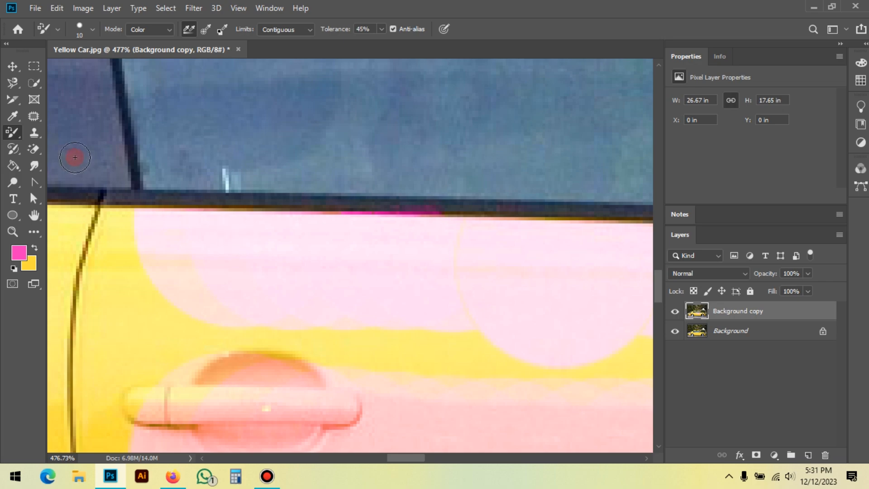
Step: Try painting pink around the door handle with the Color Replacement tool and undo the strokes
right_click(9, 131)
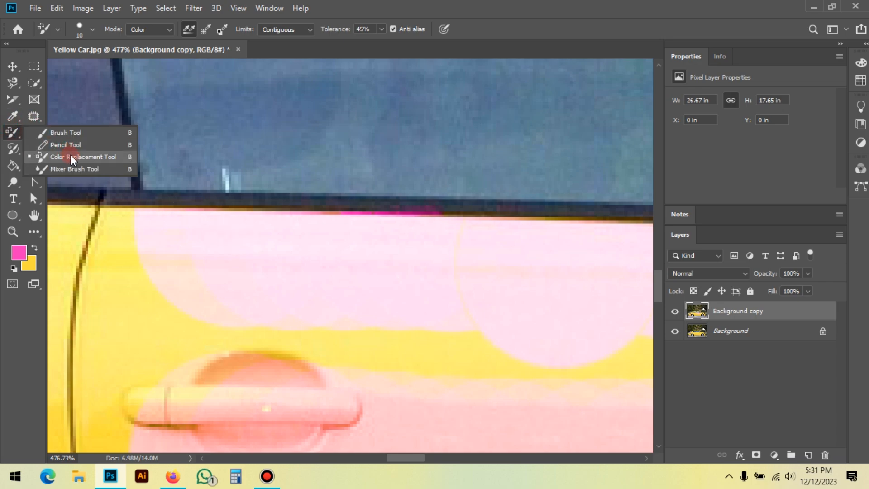
left_click(72, 155)
mouse_move(129, 312)
left_mouse_down()
mouse_move(129, 332)
mouse_move(133, 250)
mouse_move(171, 310)
mouse_move(208, 336)
mouse_move(149, 332)
mouse_move(408, 341)
mouse_move(194, 373)
left_mouse_up()
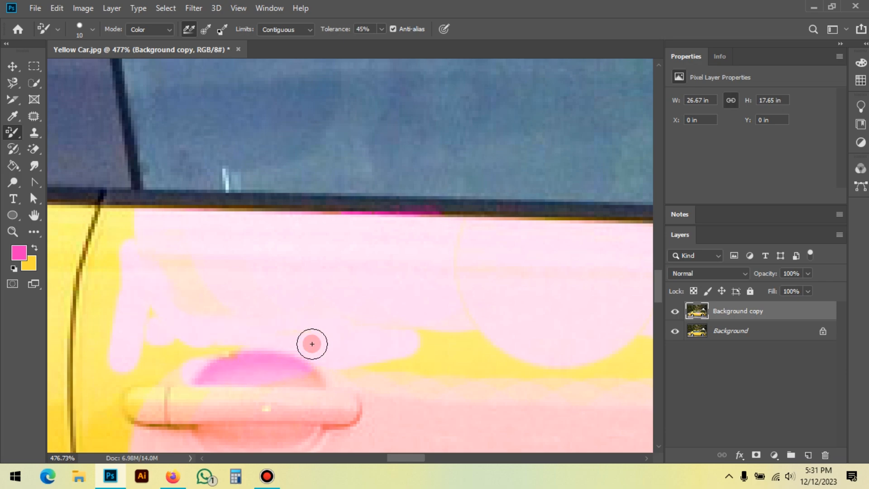
key("ctrl+z")
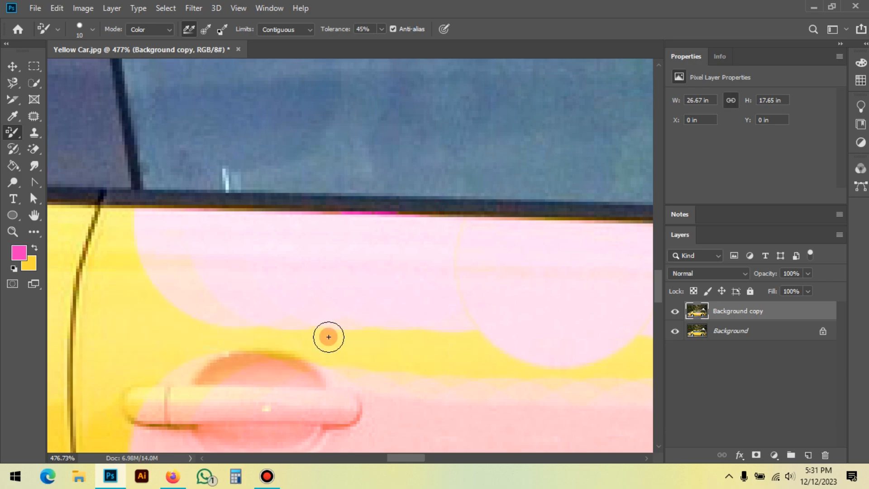
Step: Delete the painted Background copy layer, duplicate the original Background layer as a fresh copy, and switch to the Move tool
scroll(241, 247, "down", 5)
scroll(281, 317, "down", 1)
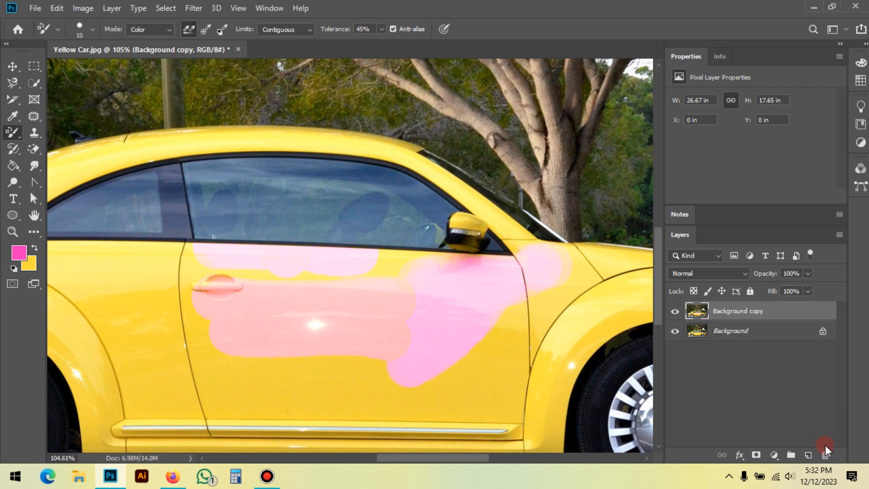
left_click_drag(761, 310, 828, 455)
left_click_drag(779, 317, 808, 456)
left_click(13, 66)
scroll(234, 267, "down", 5)
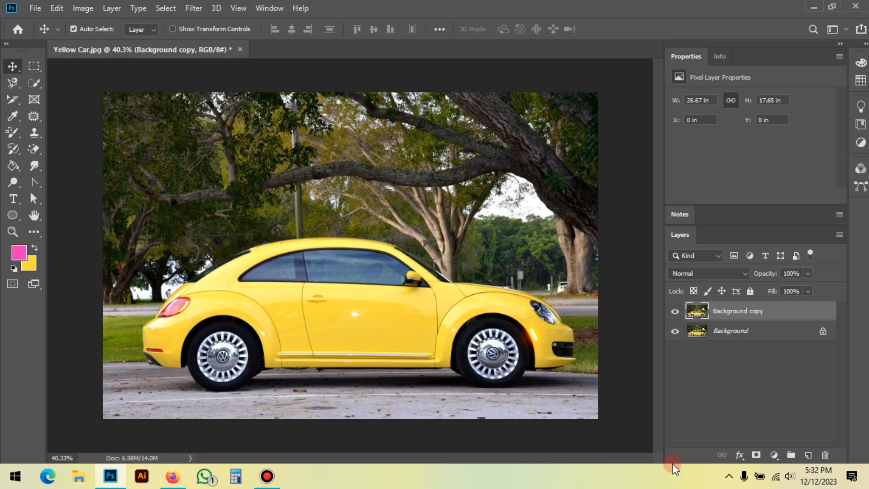
Step: Add a Hue/Saturation adjustment layer above Background copy, try a Master hue of +39, and undo the hue shift
left_click(772, 455)
left_click(754, 313)
left_click(772, 455)
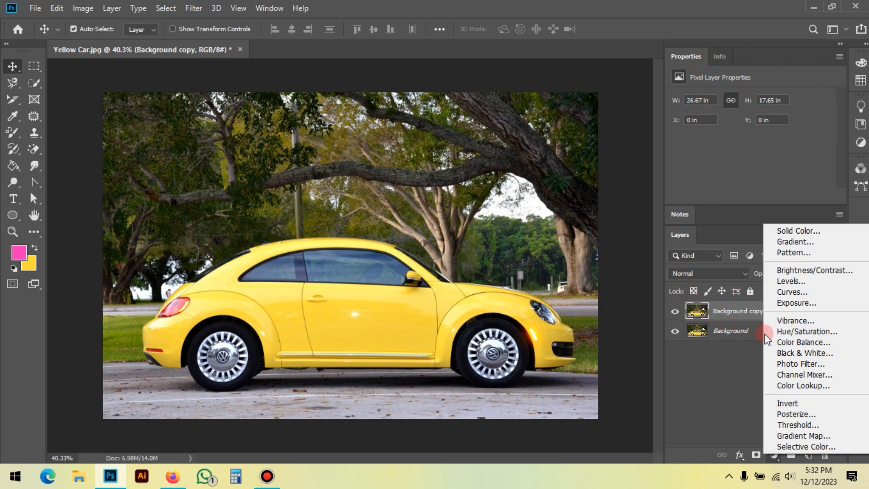
left_click(813, 334)
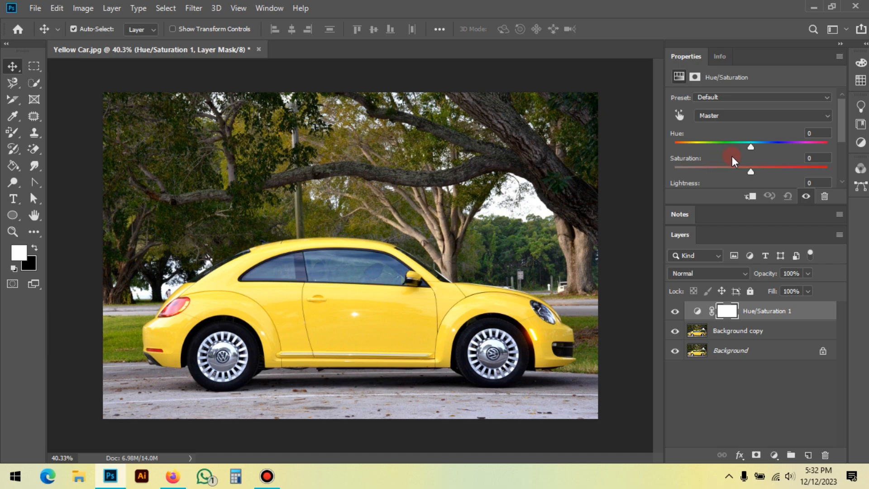
left_click_drag(752, 143, 781, 146)
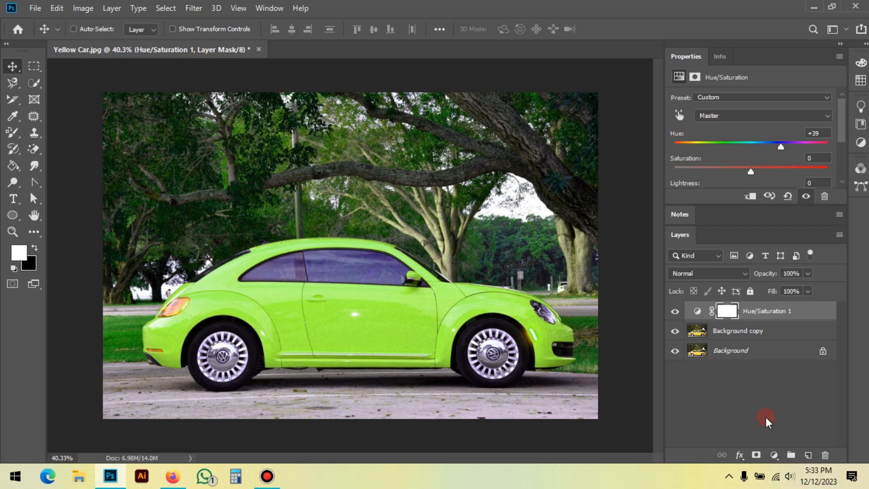
key("ctrl+z")
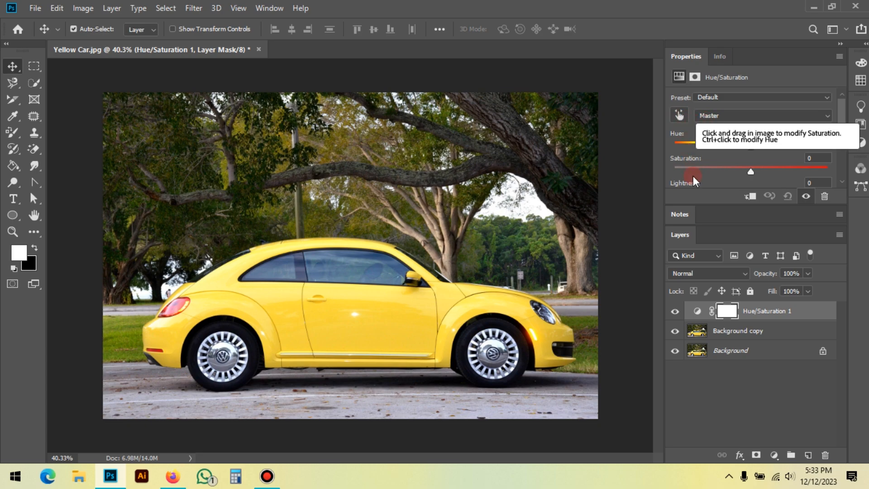
Step: Sample the car's yellow paint for the adjustment, try Yellows hue values of +24 and +15, and reset the adjustment
left_click(679, 116)
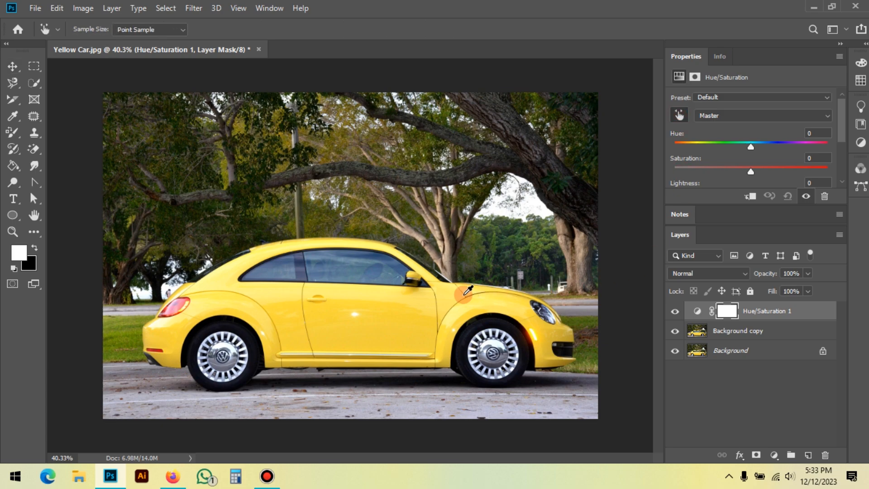
left_click(402, 307)
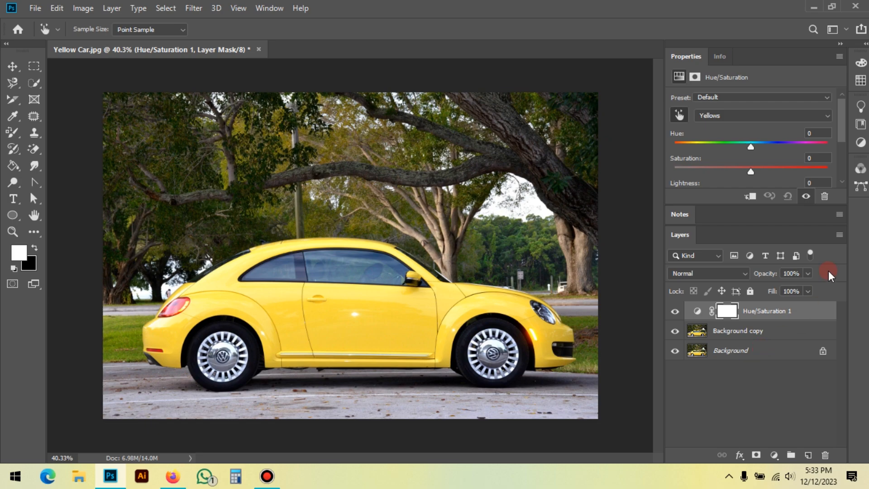
left_click_drag(752, 146, 770, 151)
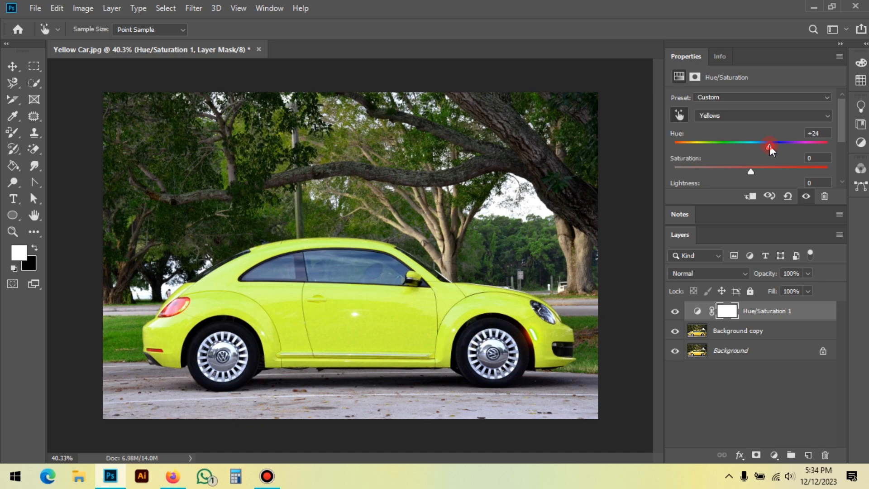
left_click_drag(770, 146, 763, 148)
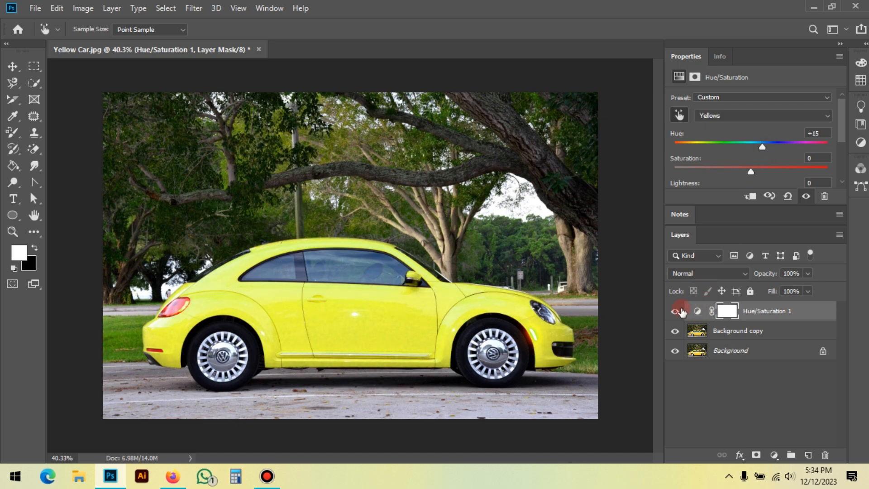
scroll(785, 148, "down", 2)
left_click(786, 196)
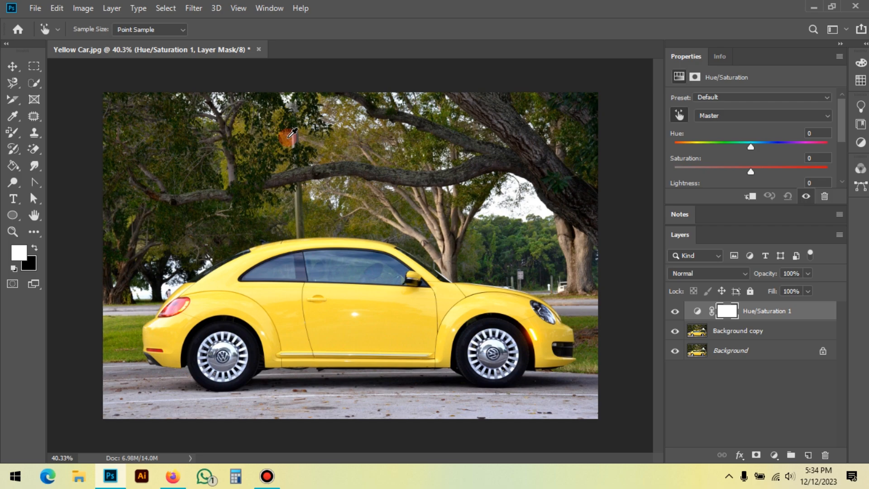
Step: Sample the yellow door again, try a Yellows hue of +26, and reset the Hue/Saturation adjustment to its defaults
key("v")
left_click(679, 115)
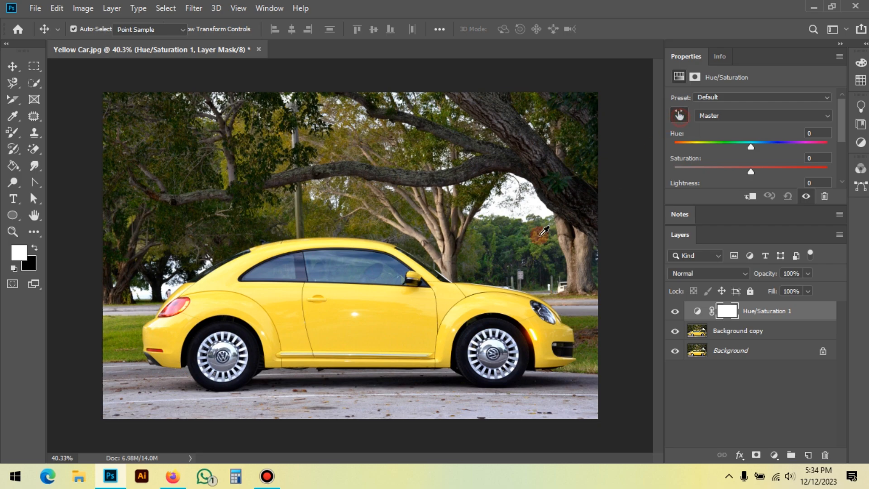
left_click(386, 313)
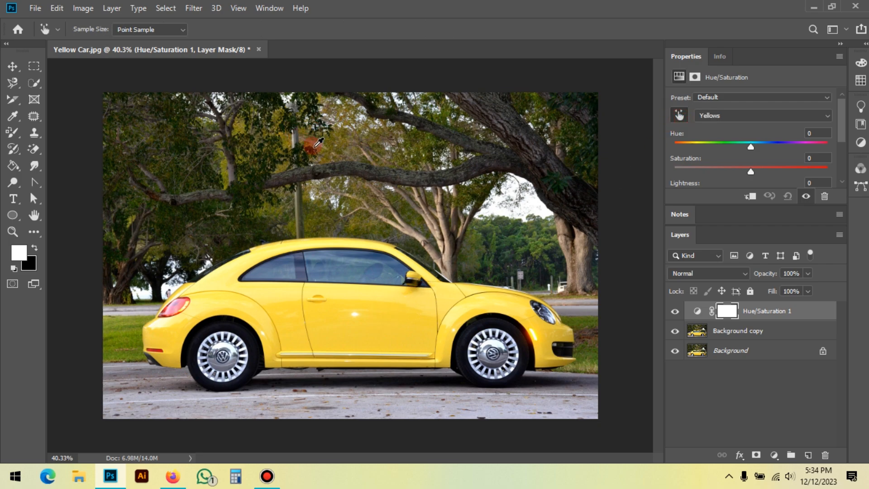
key("ctrl+minus")
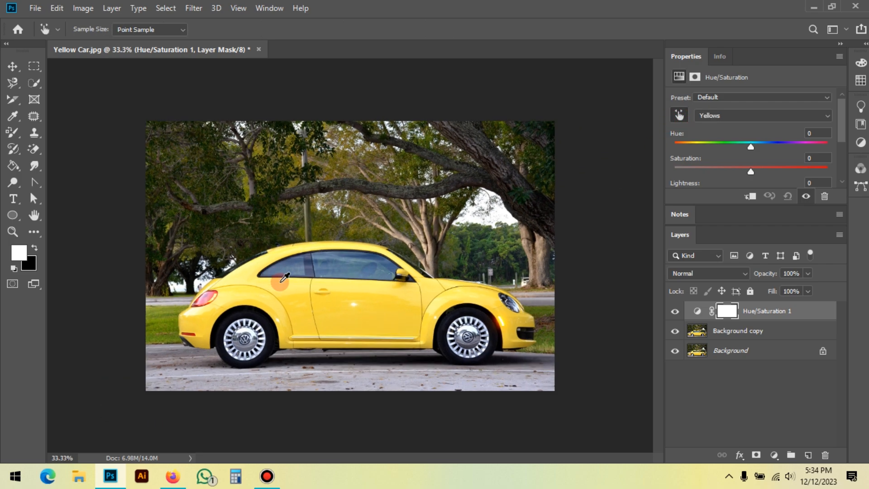
left_click_drag(751, 146, 770, 147)
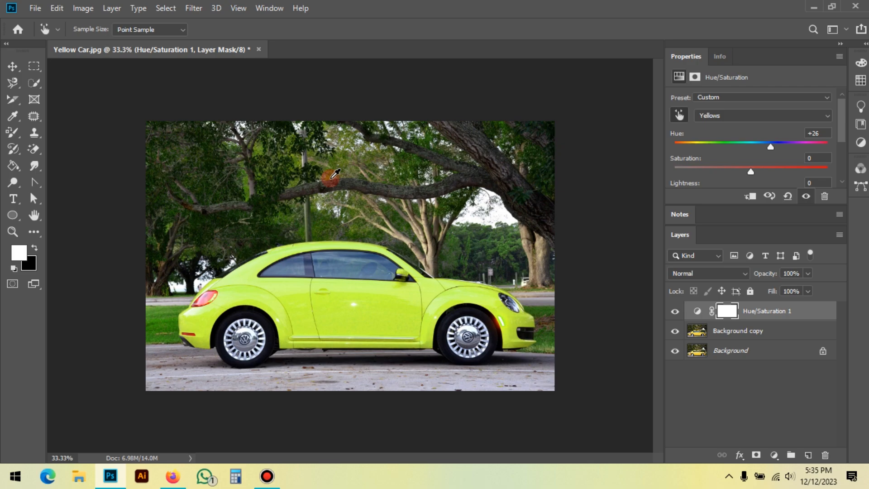
left_click(786, 197)
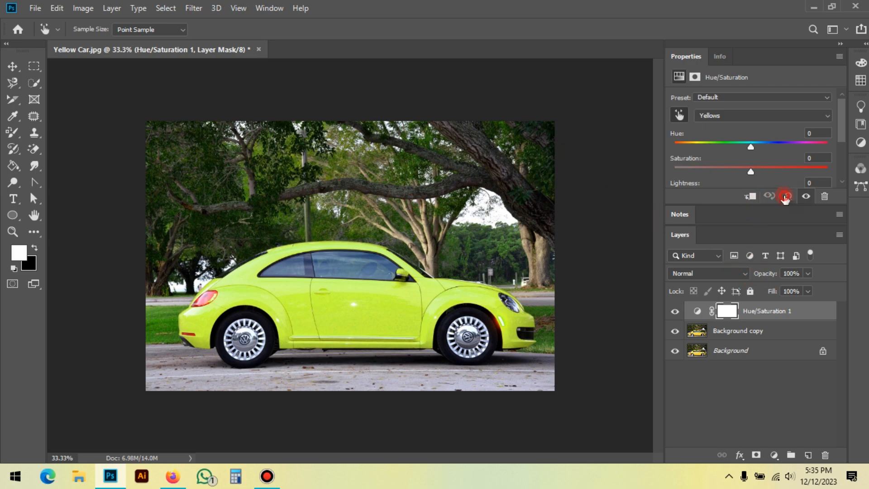
Step: Delete the Hue/Saturation 1 adjustment layer
left_click(744, 332)
left_click(768, 312)
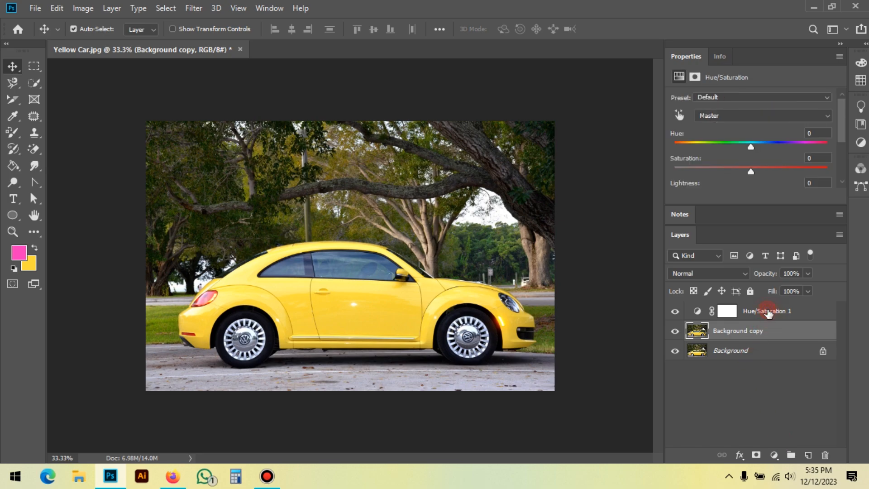
key("Delete")
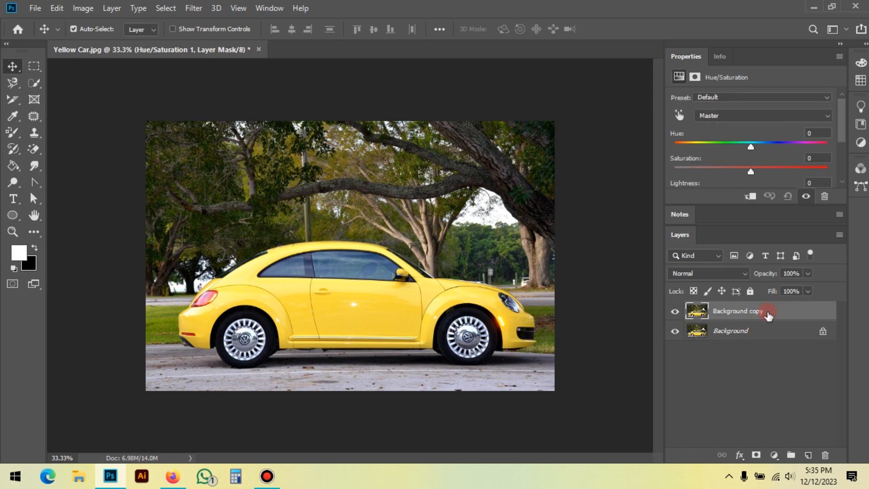
Step: Add a new Hue/Saturation adjustment layer above Background copy and target its Yellows range by sampling the car door
left_click(774, 445)
left_click(774, 455)
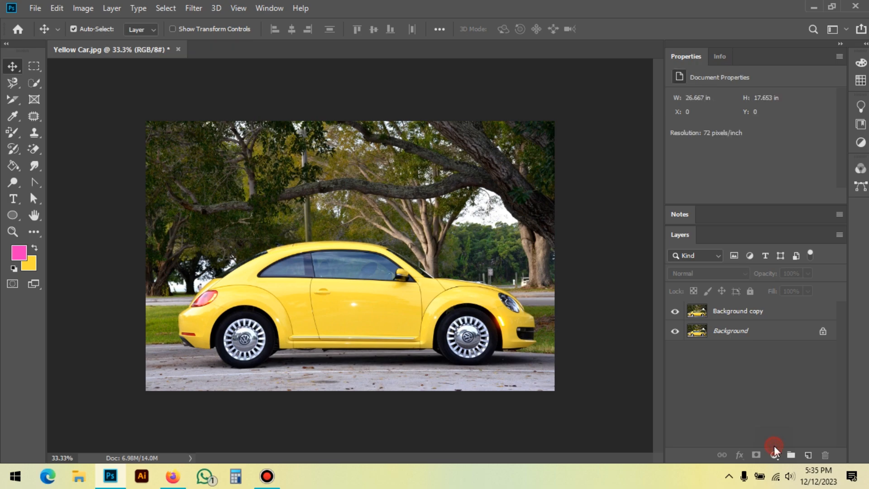
left_click(734, 306)
left_click(734, 306)
left_click(774, 457)
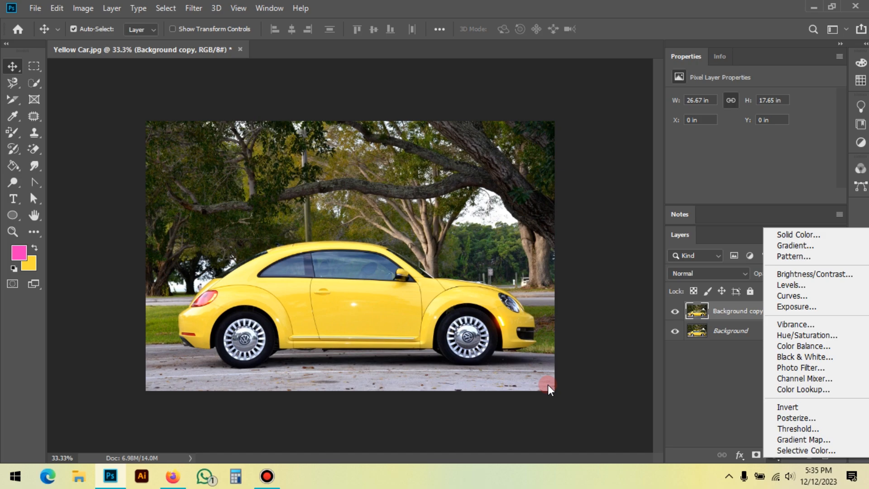
left_click(802, 337)
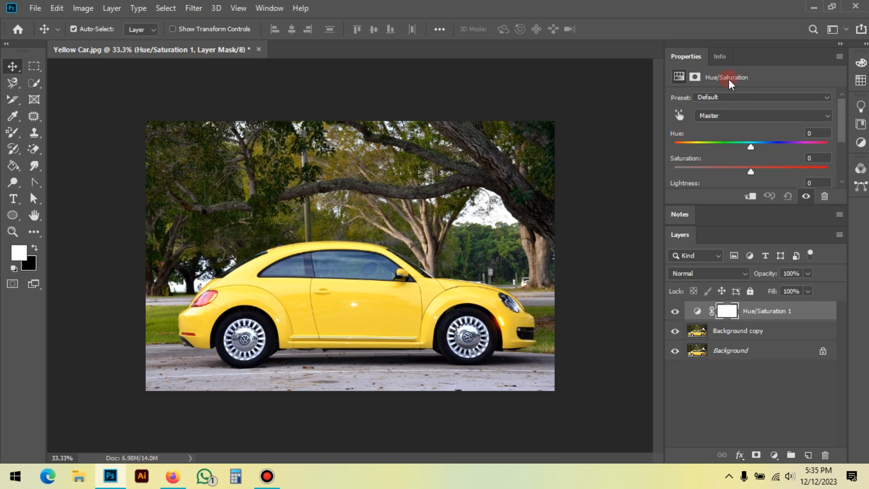
left_click(680, 113)
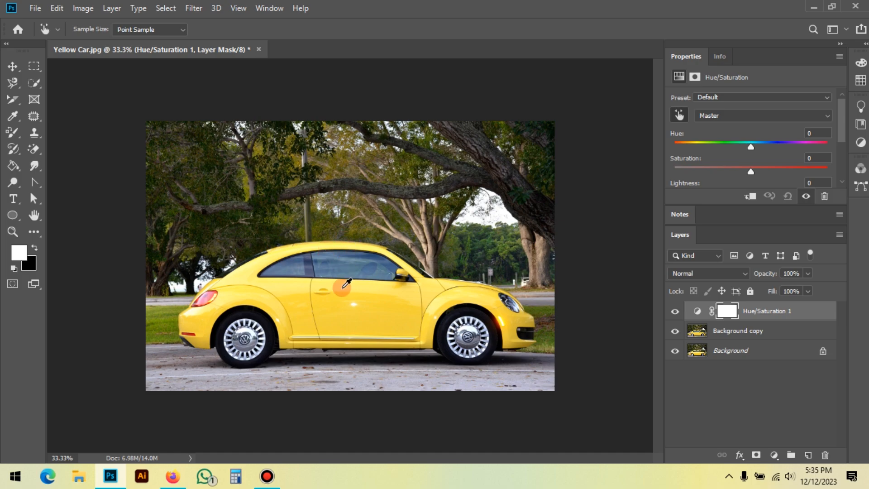
left_click(388, 297)
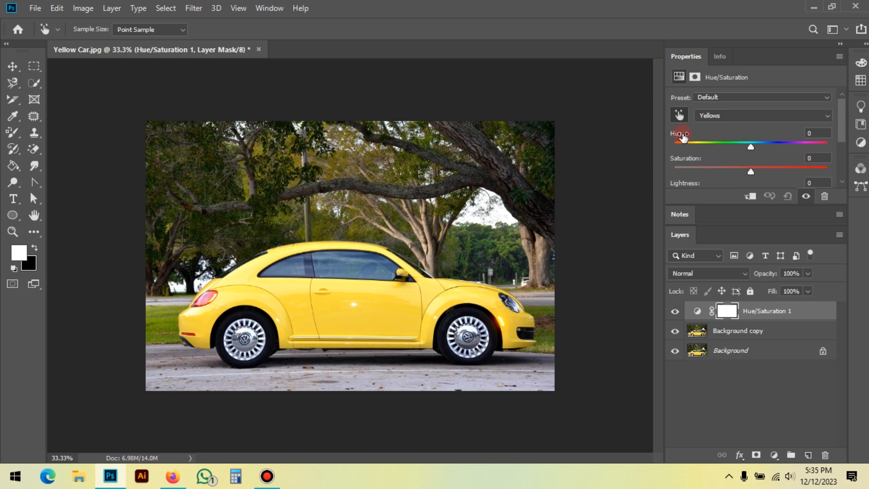
Step: Try Yellows hue values of +24 and -19 on the car, and reset the Hue/Saturation adjustment to its defaults
left_click_drag(751, 147, 768, 148)
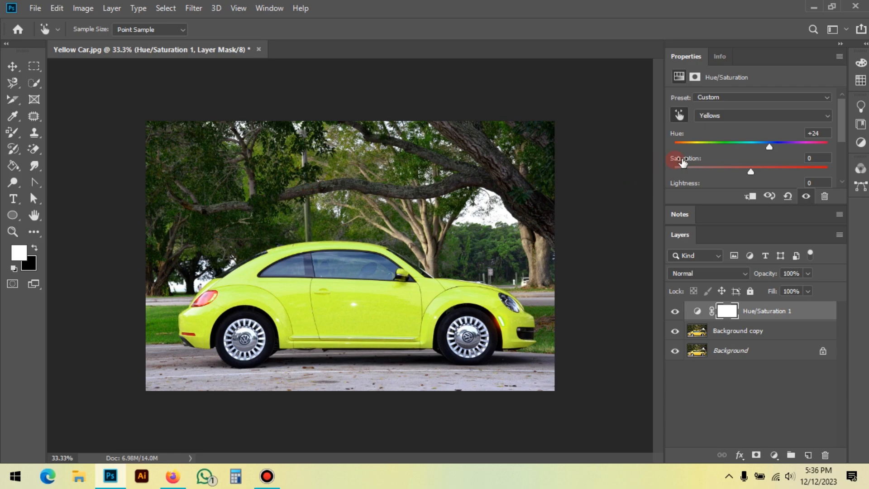
left_click_drag(767, 146, 737, 144)
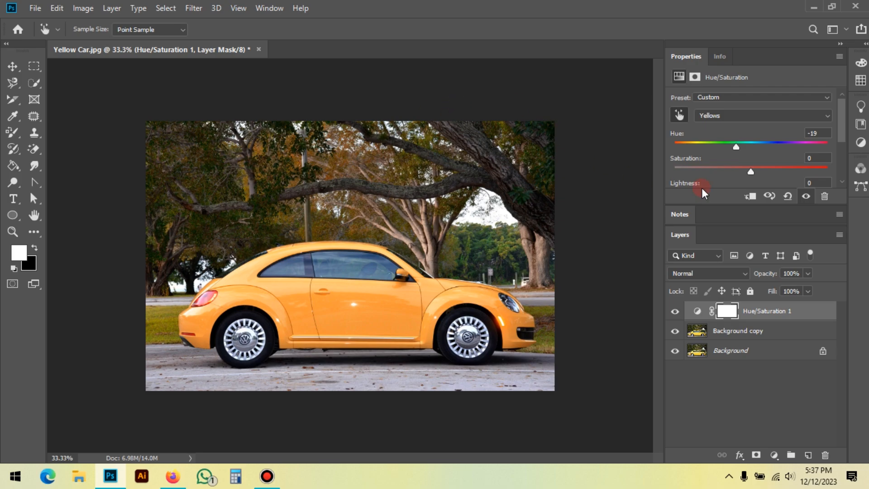
left_click(789, 198)
Step: Delete the Hue/Saturation 1 adjustment layer above Background copy
key("v")
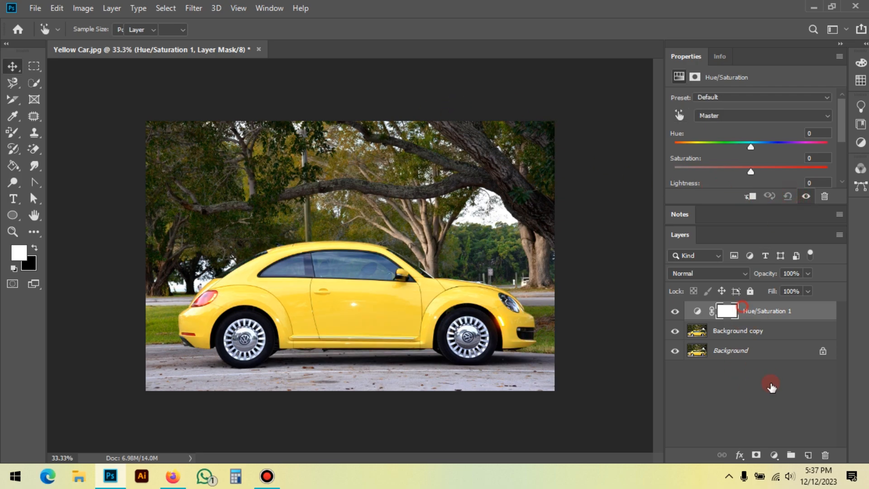
left_click(825, 455)
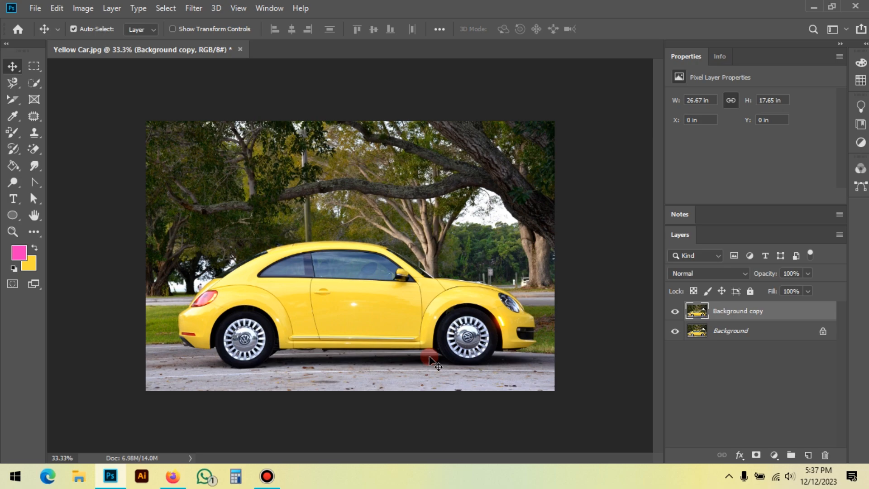
Step: Activate the standard Pen tool in Path mode with the Background copy layer selected
left_click(34, 183)
left_click(85, 180)
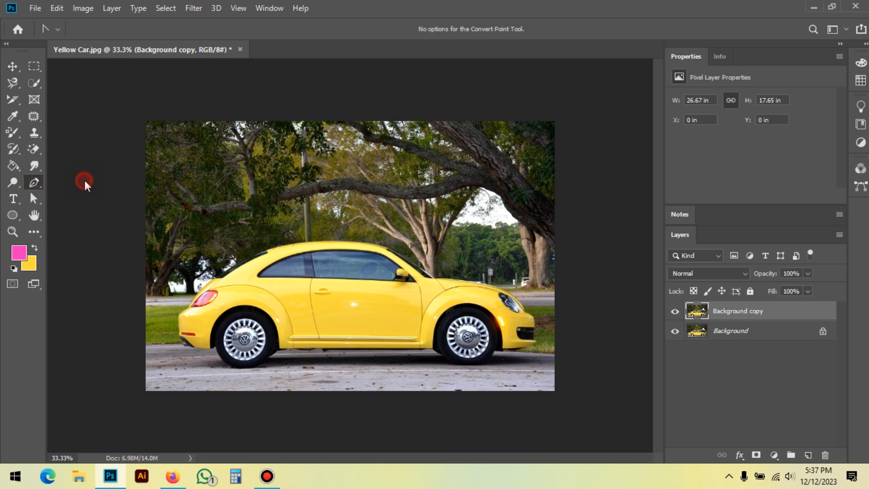
left_click(42, 184)
left_click_drag(37, 183, 10, 67)
left_click(10, 66)
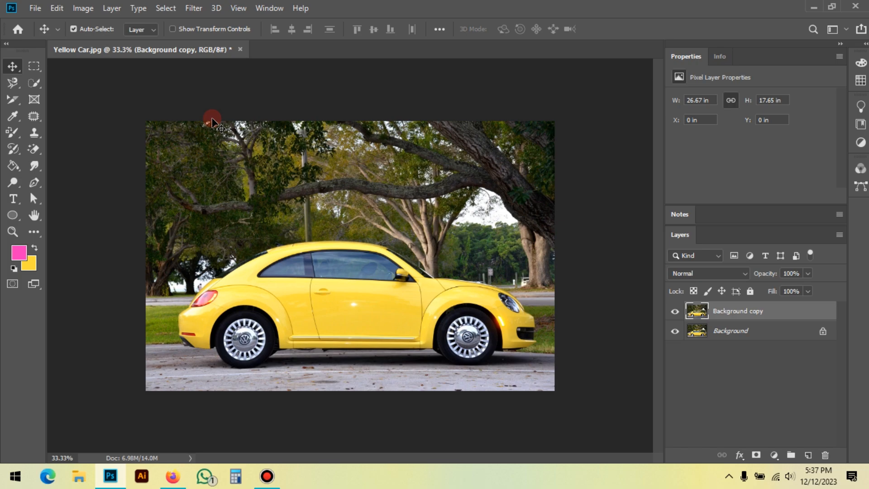
key("p")
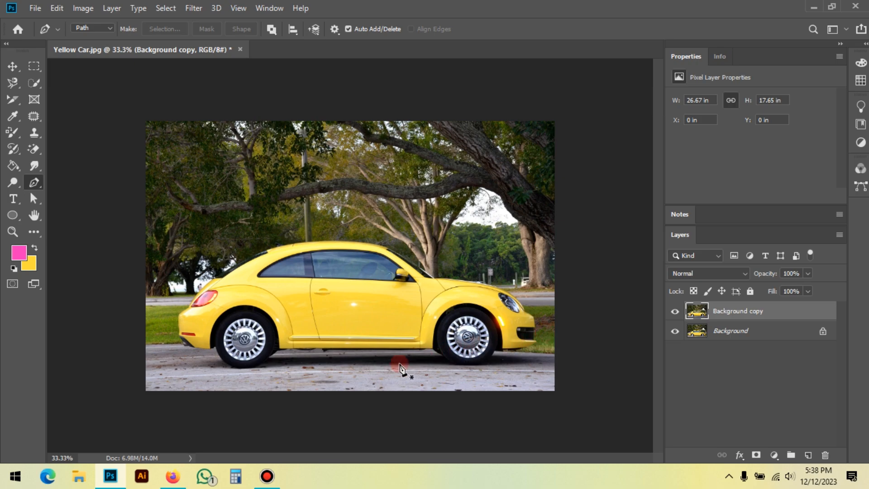
right_click(36, 181)
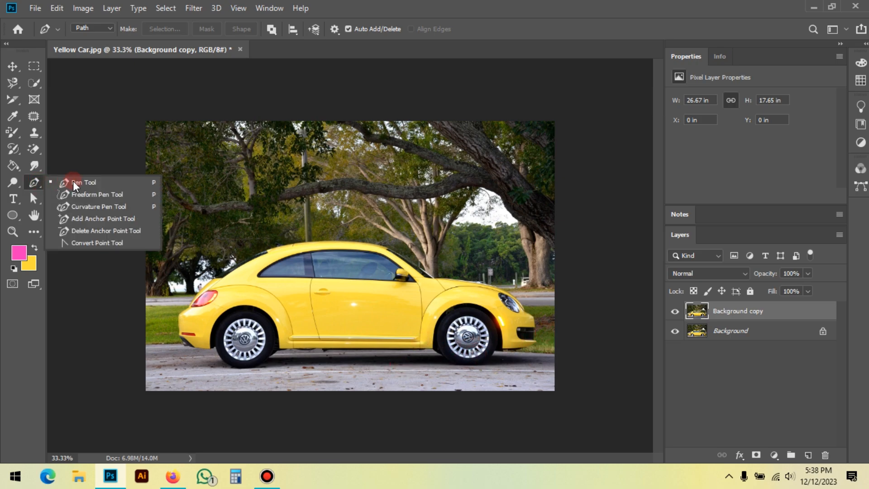
left_click(109, 182)
Step: Start a path at the body's bottom corner behind the front wheel and add a second anchor along the sill's lower edge
scroll(475, 411, "up", 5)
scroll(442, 431, "up", 3)
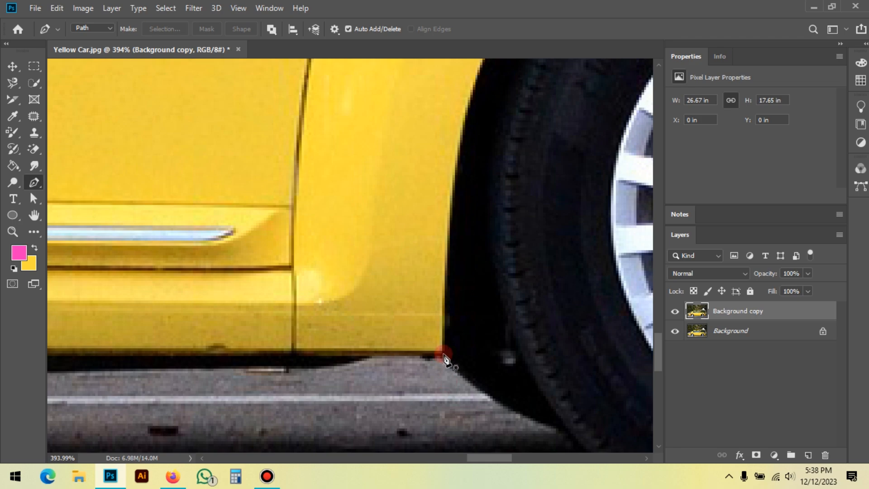
left_click(443, 353)
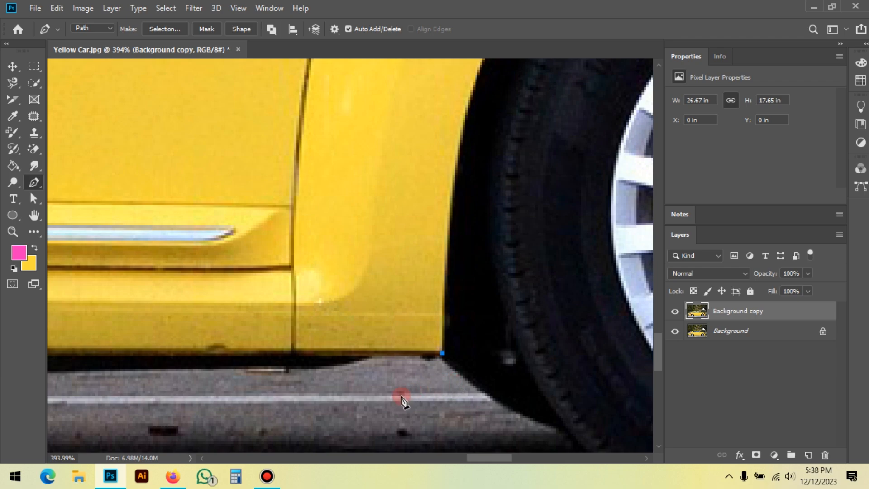
left_click_drag(354, 392, 393, 393)
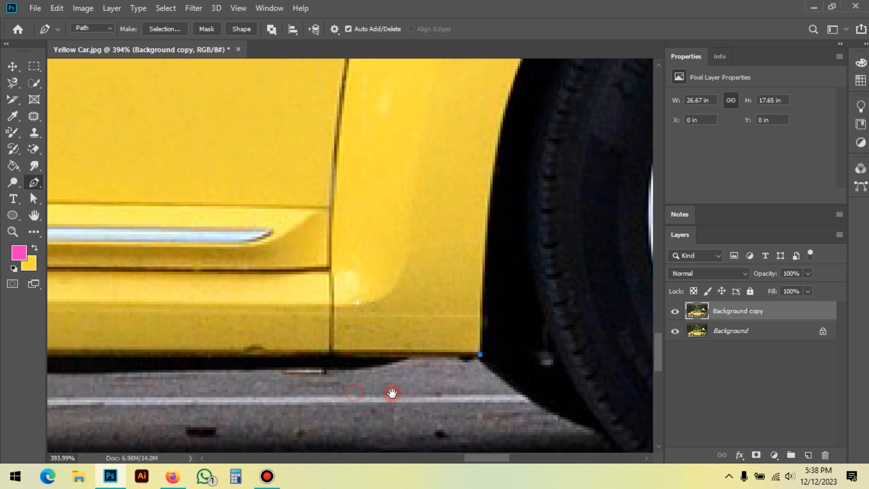
left_click(402, 354)
scroll(454, 367, "up", 3)
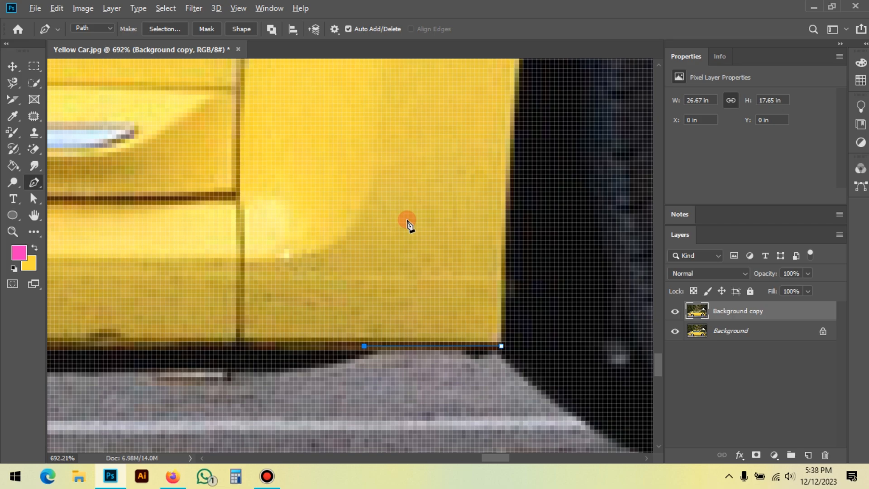
Step: Try an anchor point on the pavement below the sill and undo it
scroll(373, 146, "down", 3)
scroll(373, 146, "down", 4)
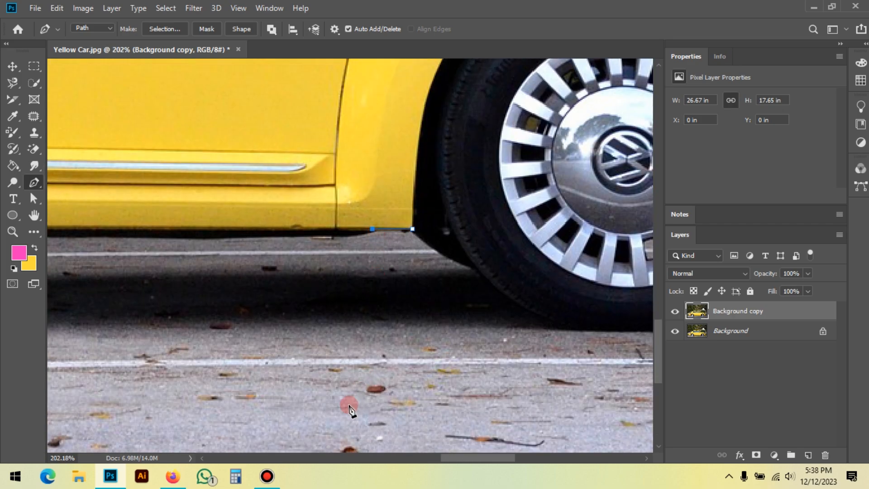
left_click(344, 407)
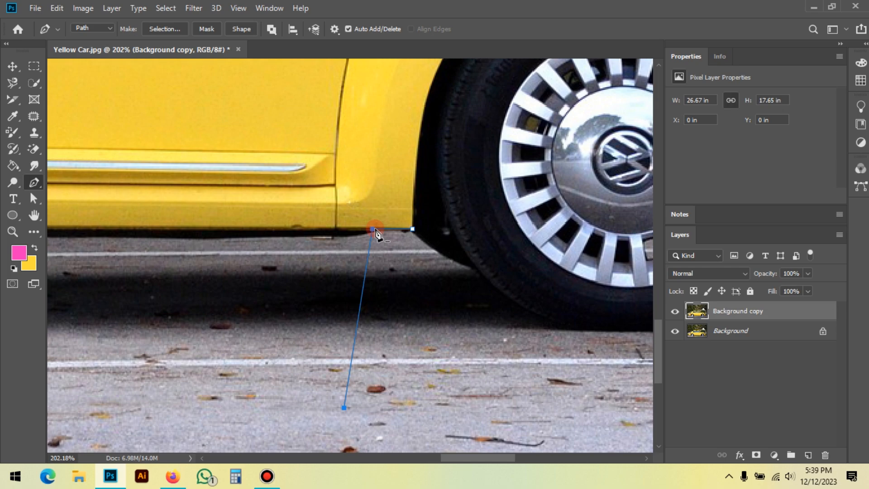
key("ctrl+z")
Step: Continue the path rearward along the dark lower edge of the underbody to the small protruding bracket beneath the door
scroll(333, 218, "up", 5)
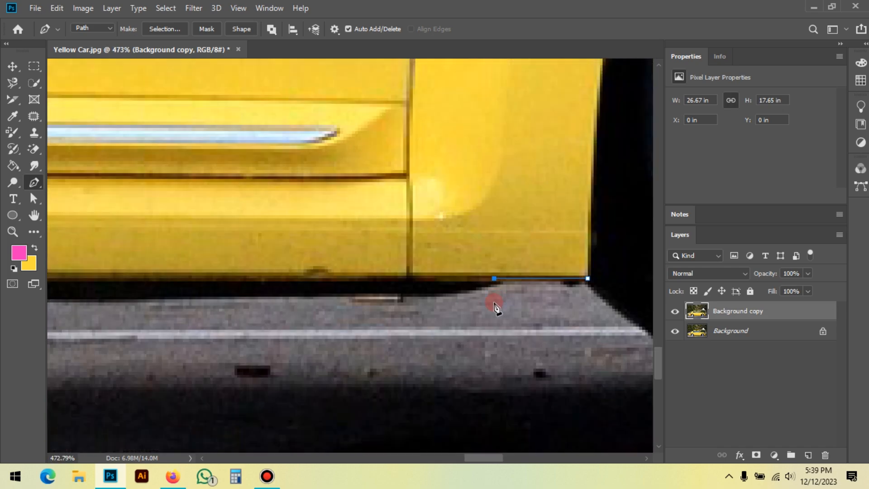
left_click_drag(458, 310, 465, 309)
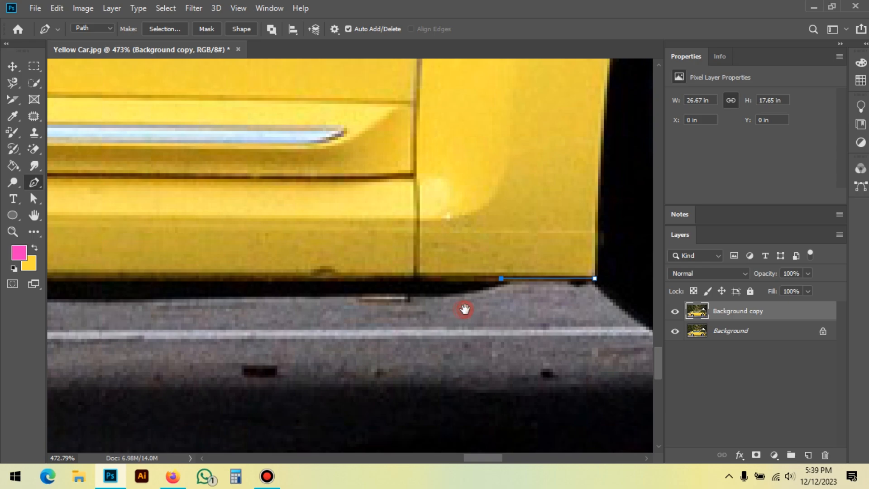
left_click(453, 291)
left_click_drag(345, 310, 630, 251)
left_click_drag(188, 274, 243, 297)
left_click(213, 251)
left_click_drag(187, 260, 244, 257)
left_click(236, 258)
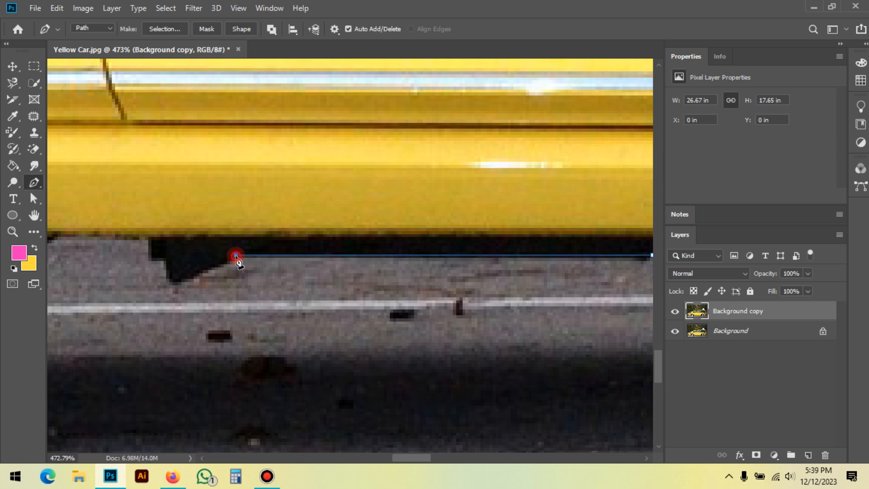
Step: Trace the stepped outline of the dark bracket with anchor points, ending at the sill's lower edge
left_click_drag(203, 286, 346, 297)
left_click(316, 298)
left_click(306, 271)
left_click(295, 274)
left_click(291, 250)
Step: Extend the path along the rear part of the sill and curve it to the dark flap's corner ahead of the rear wheel
left_click_drag(222, 263, 513, 264)
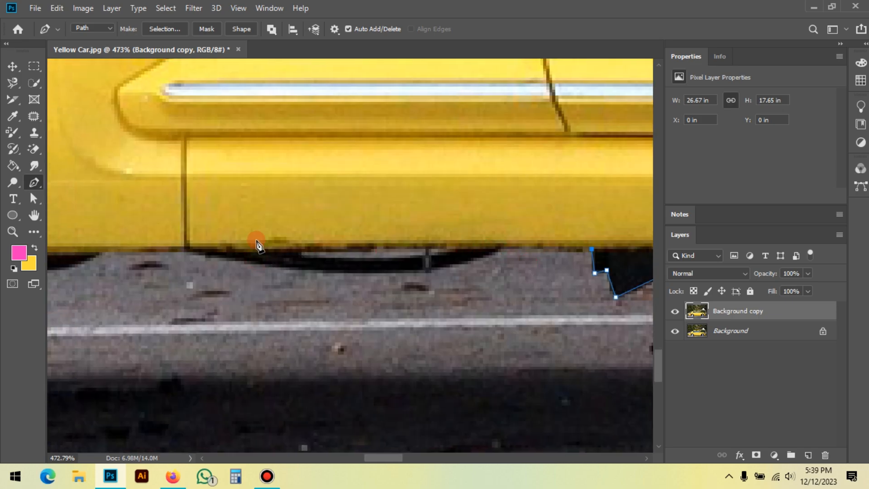
left_click_drag(257, 243, 357, 246)
left_click(208, 253)
left_click_drag(187, 284, 502, 234)
left_click_drag(382, 231, 285, 237)
left_click(381, 230, "alt")
Step: Curve the path down along the dark flap's edge until it meets the rear tyre
left_click_drag(349, 300, 387, 263)
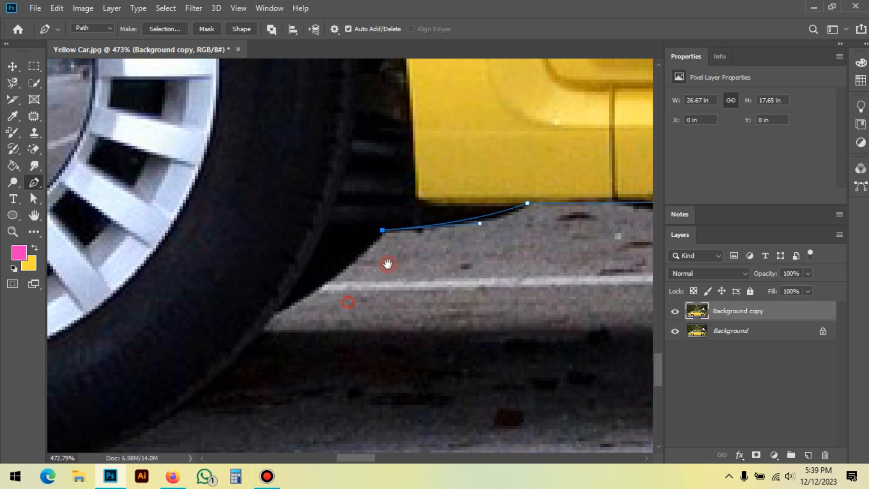
scroll(545, 248, "down", 2)
left_click_drag(383, 298, 299, 306)
left_click(355, 272, "alt")
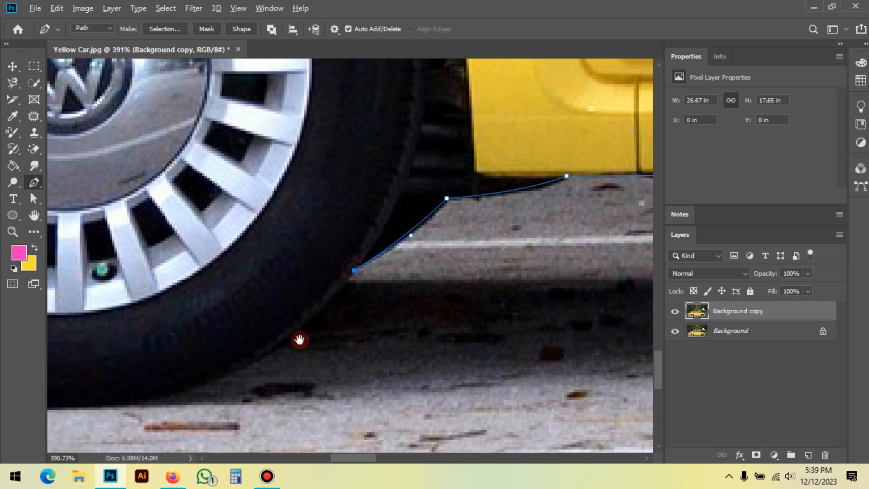
Step: Trace the rear tyre's lower outline with curved segments through its ground contact point up to the wheel arch behind it
scroll(456, 283, "down", 1)
scroll(414, 326, "down", 1)
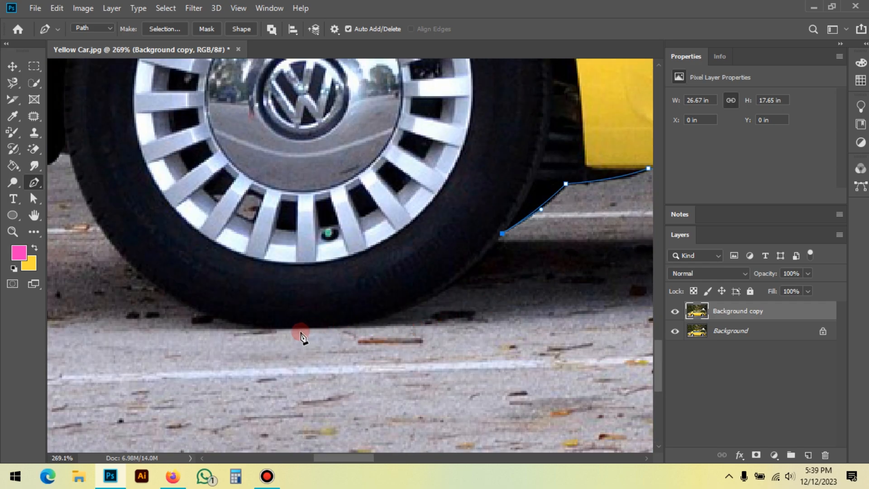
left_click_drag(296, 329, 164, 326)
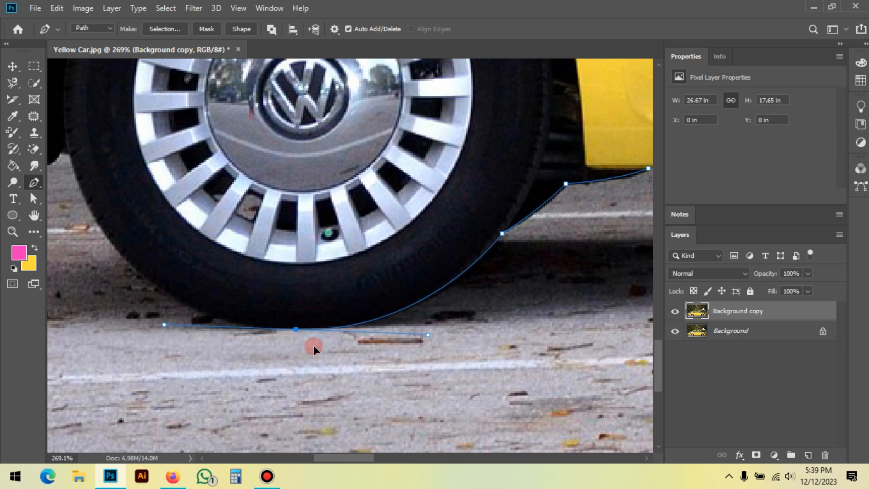
left_click_drag(207, 277, 343, 334)
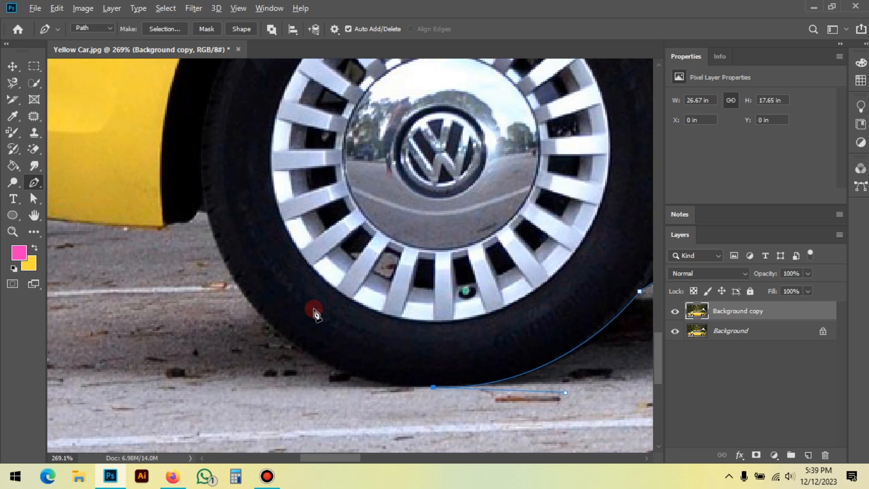
scroll(312, 312, "down", 2)
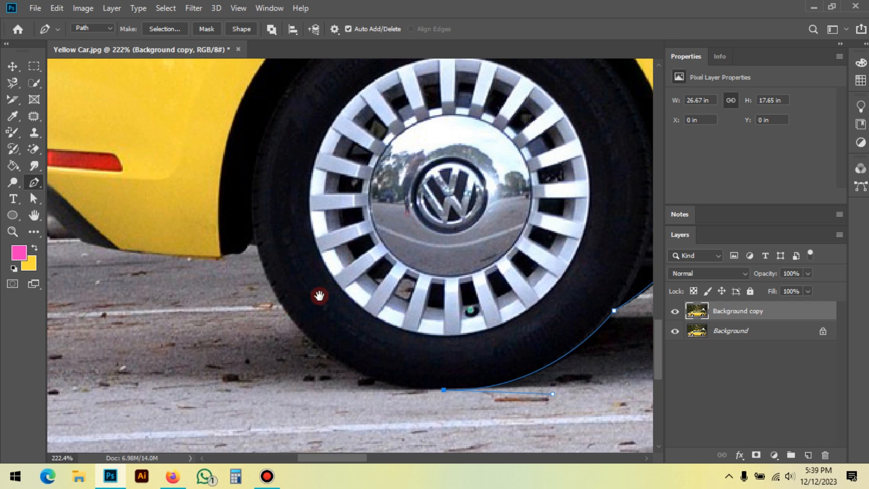
left_click_drag(279, 335, 322, 337)
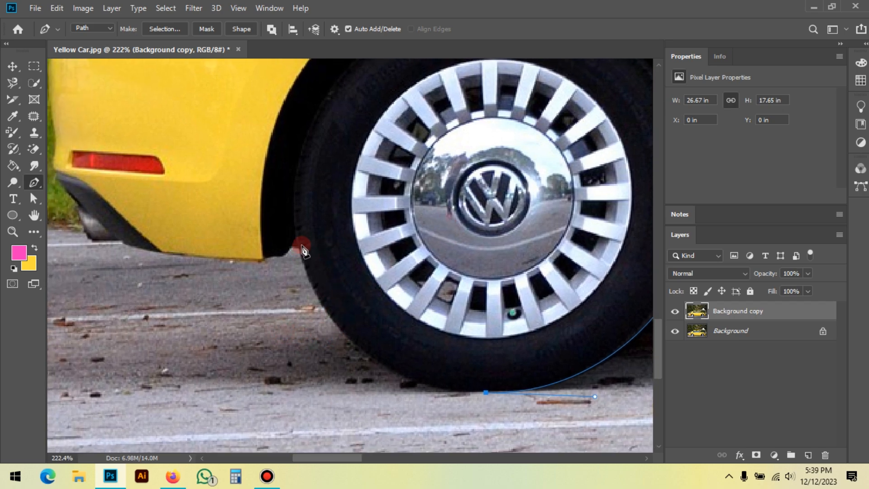
left_click_drag(300, 248, 265, 99)
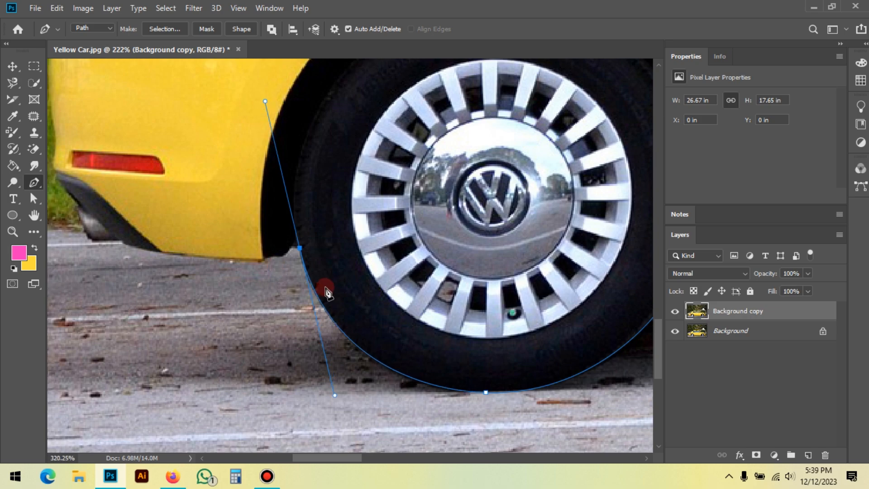
Step: Trace the bottom of the dark wheel-arch liner behind the rear tyre to the rear bumper's lower corner
scroll(324, 287, "up", 2)
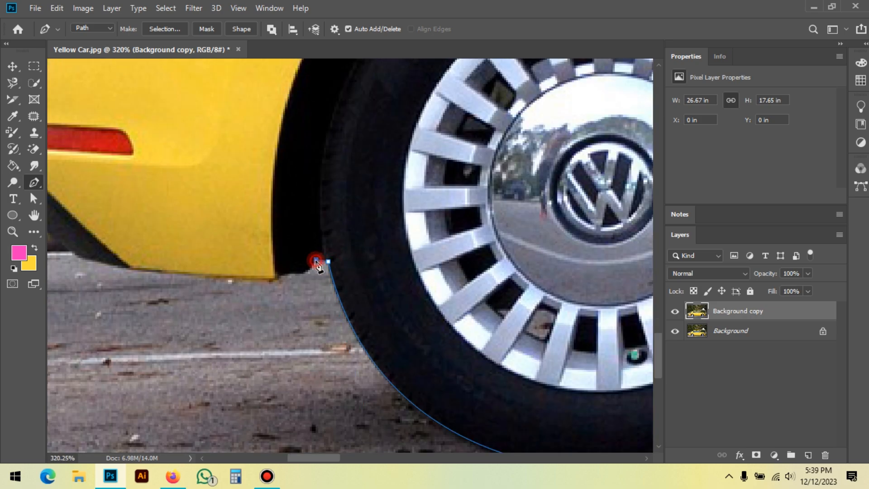
scroll(250, 305, "down", 3)
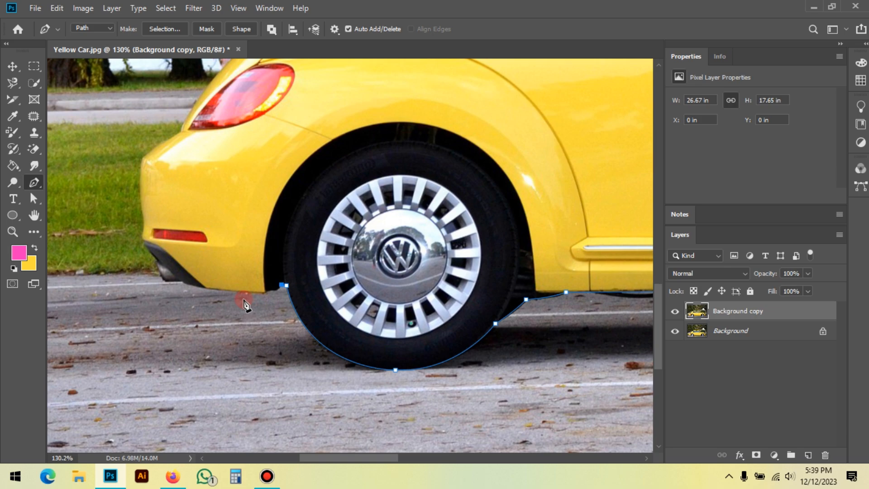
scroll(260, 291, "up", 5)
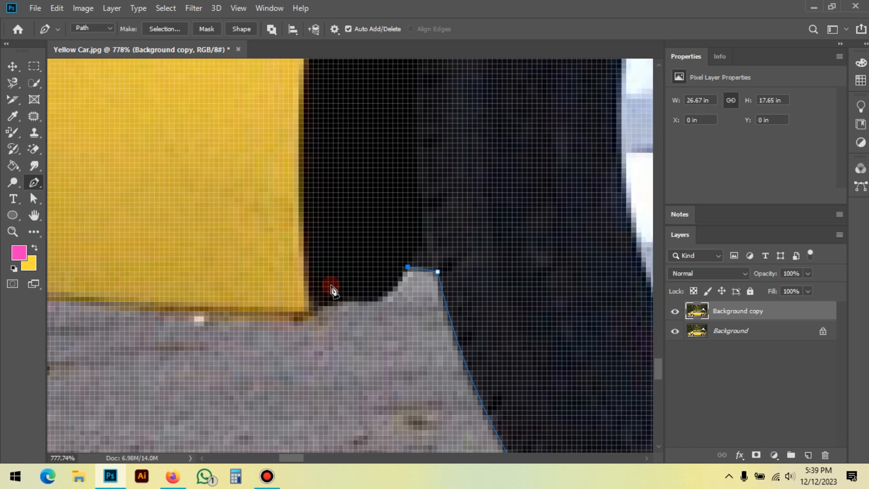
scroll(380, 300, "down", 3)
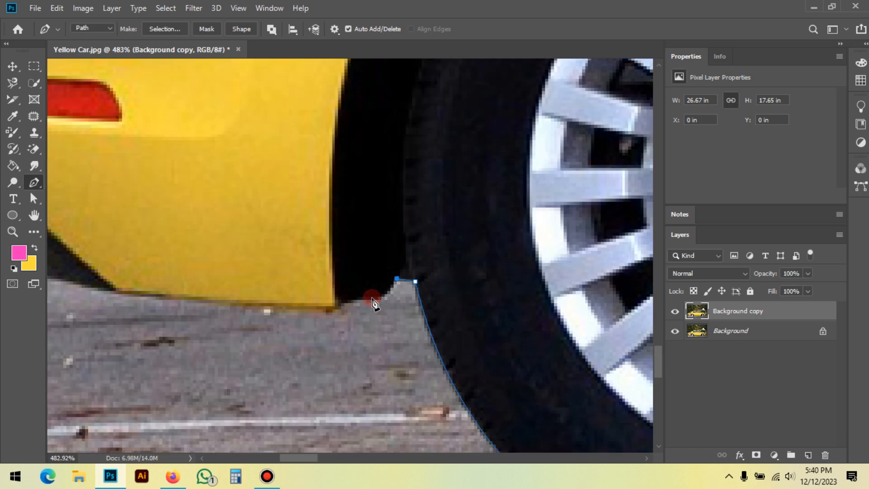
left_click(372, 298)
left_click(338, 303, "alt")
left_click_drag(338, 317, 395, 343)
left_click(382, 336)
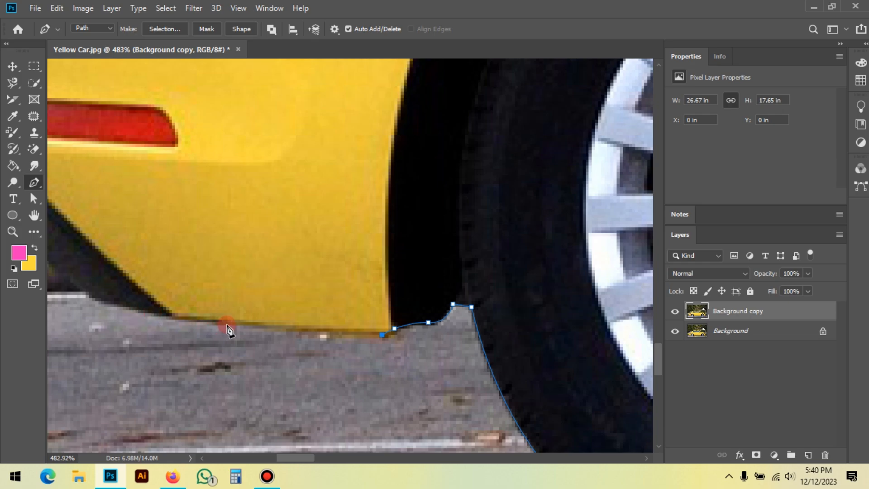
Step: Try an anchor point along the rear bumper's lower edge near the dark exhaust trim and undo it
scroll(383, 232, "down", 10)
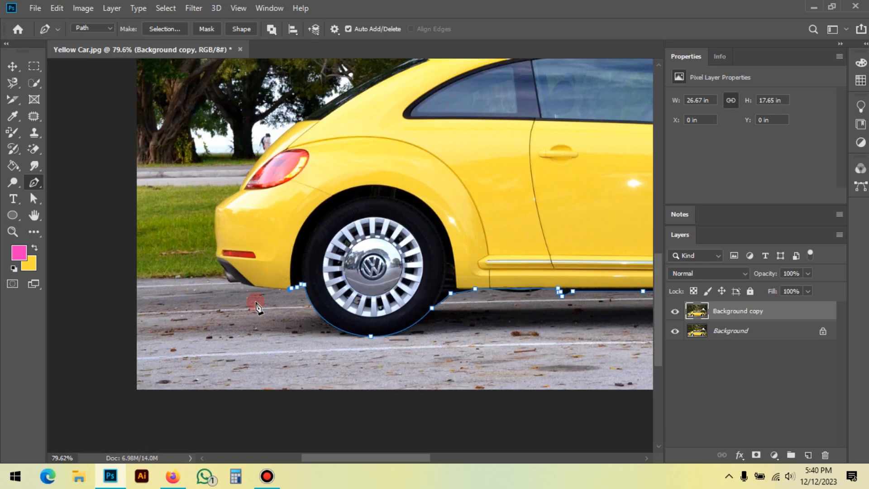
scroll(258, 308, "down", 3)
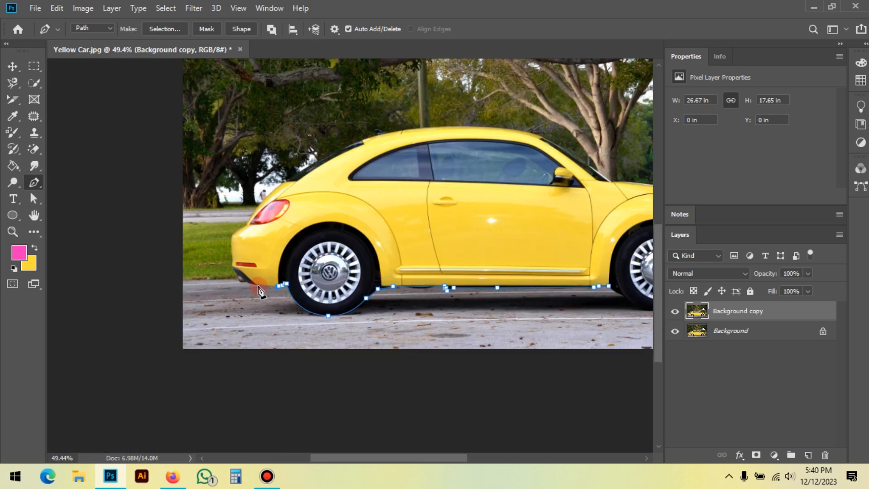
scroll(261, 292, "up", 8)
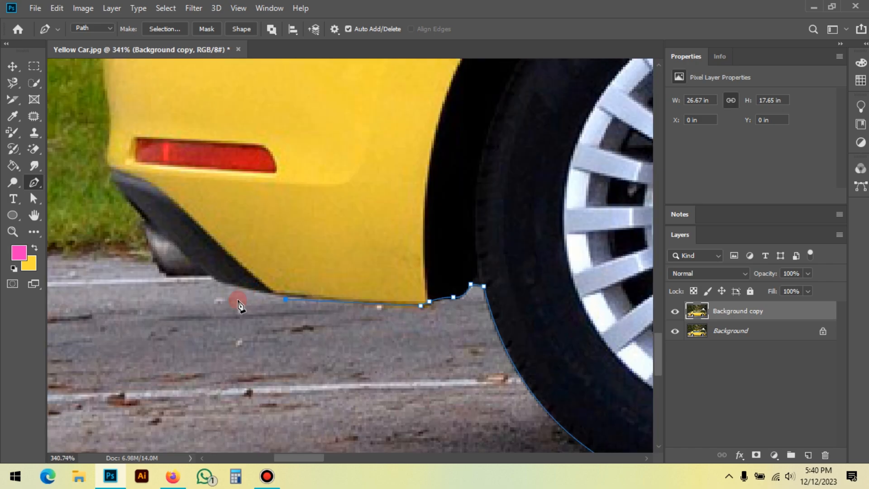
scroll(241, 322, "down", 3)
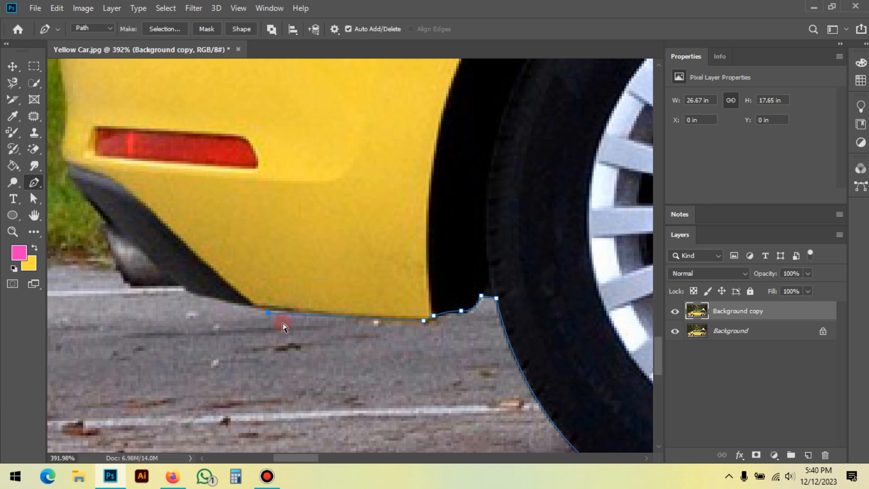
scroll(279, 302, "down", 2)
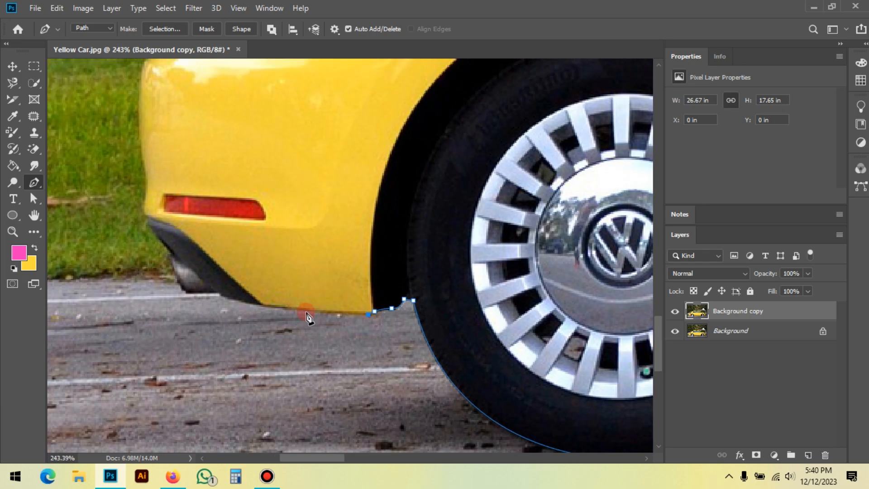
Step: Extend the path along the rear bumper's lower yellow edge and the bottom of the dark trim to the exhaust tip
scroll(285, 298, "up", 4)
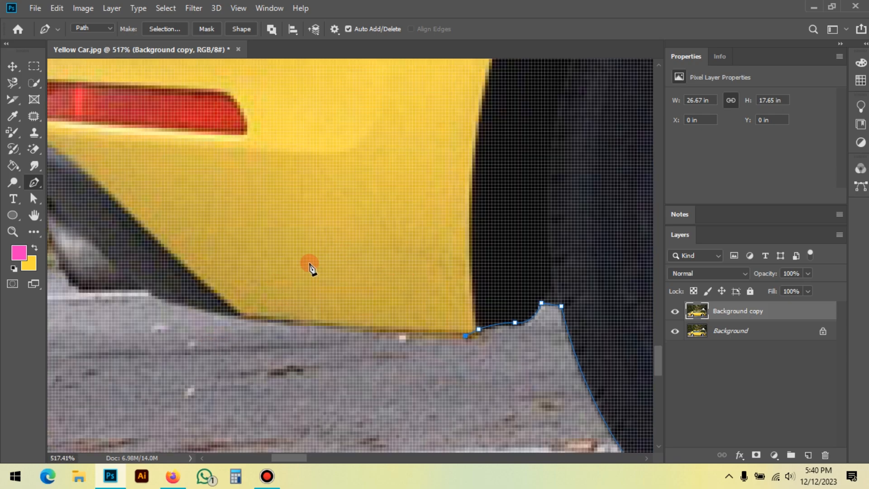
scroll(574, 280, "down", 1)
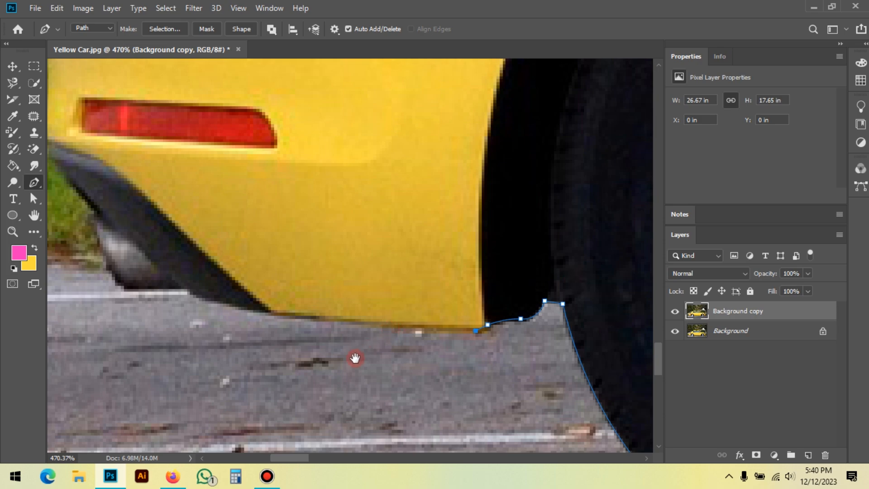
left_click_drag(355, 358, 357, 358)
left_click(282, 313)
left_click(225, 304)
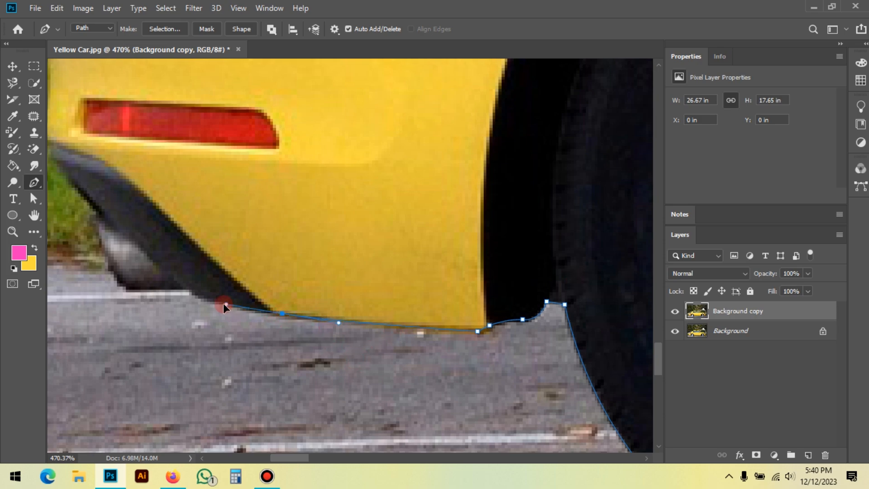
left_click(282, 314, "alt")
left_click(222, 302)
left_click_drag(219, 307, 343, 344)
left_click(314, 326)
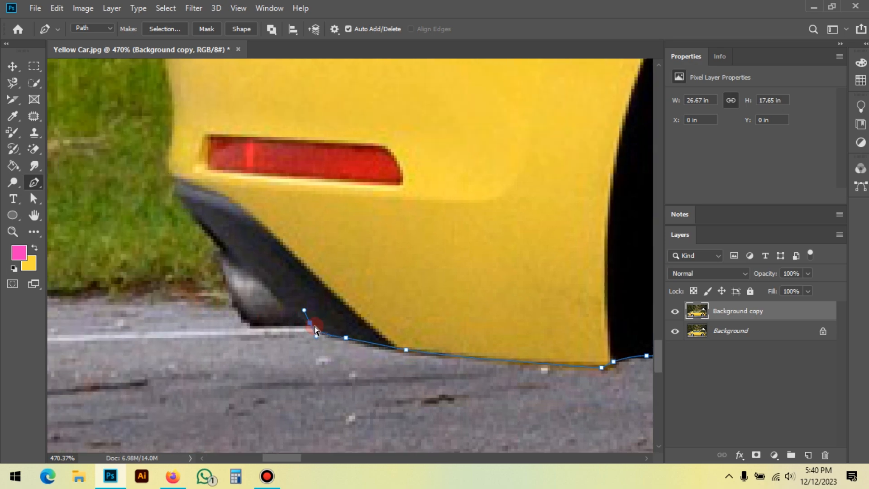
Step: Trace around the exhaust tip's bottom and outer side up to the dark trim, undoing the misplaced anchor point above it
left_click(255, 326)
scroll(259, 306, "up", 1)
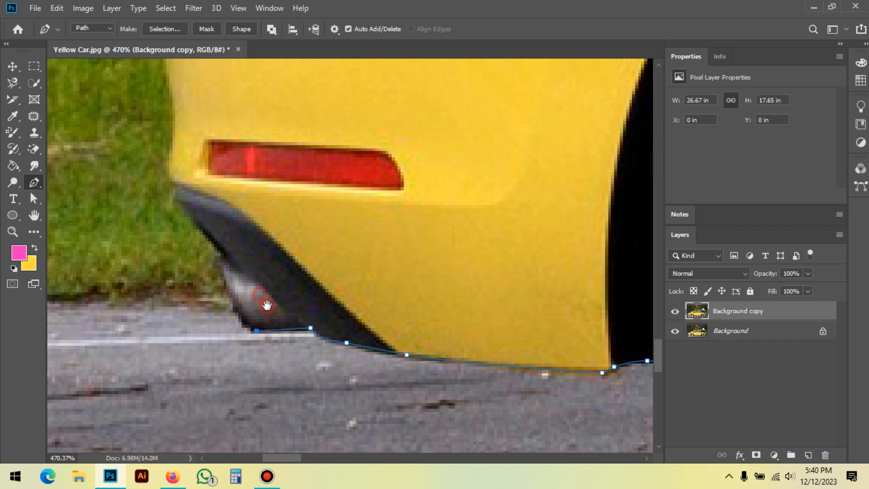
left_click(203, 200)
key("ctrl+z")
left_click(225, 268)
left_click(230, 260)
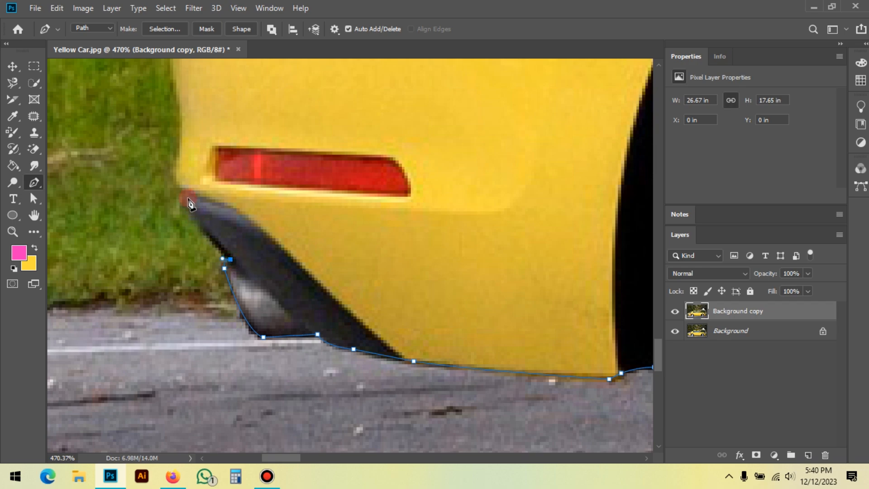
Step: Continue the path up the dark trim's outer edge and around the rear bumper's side past the red reflector
left_click_drag(198, 170, 197, 169)
scroll(190, 287, "up", 3)
left_click_drag(198, 287, 206, 223)
left_click(199, 287, "alt")
left_click(213, 268)
left_click(215, 267, "alt")
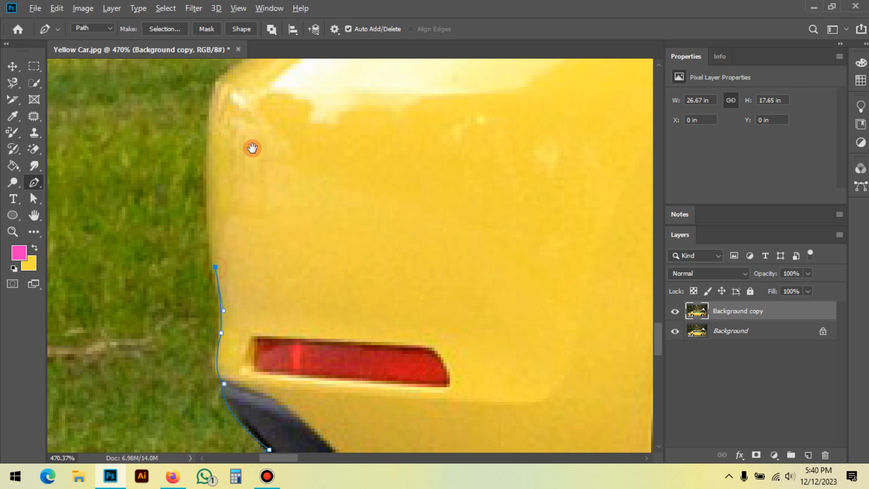
Step: Trace the rear bumper's outer edge over its upper corner and along the slope to the tail light's base
left_click_drag(253, 148, 222, 263)
left_click_drag(182, 218, 194, 141)
left_click(182, 219, "alt")
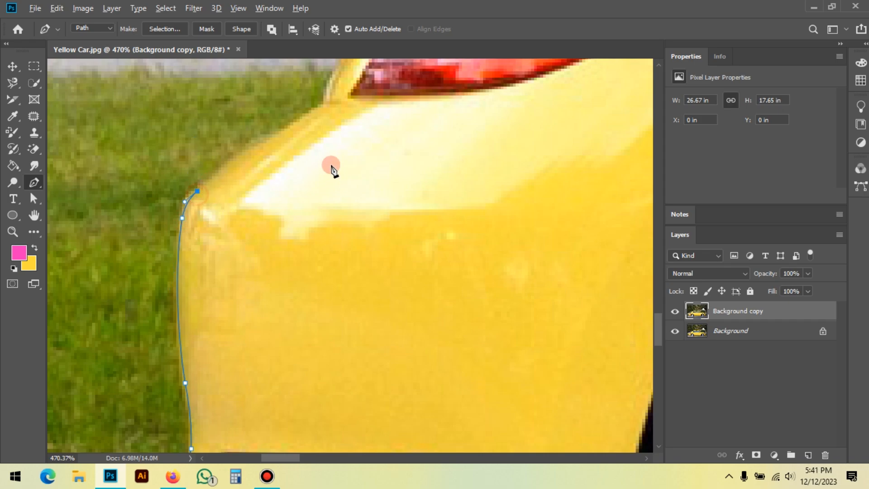
left_click_drag(334, 168, 240, 314)
left_click_drag(232, 261, 308, 205)
left_click(232, 260, "alt")
Step: Curve the path along the trunk edge behind the tail light up to the base of the rear window
left_click_drag(307, 159, 186, 295)
scroll(185, 295, "down", 3)
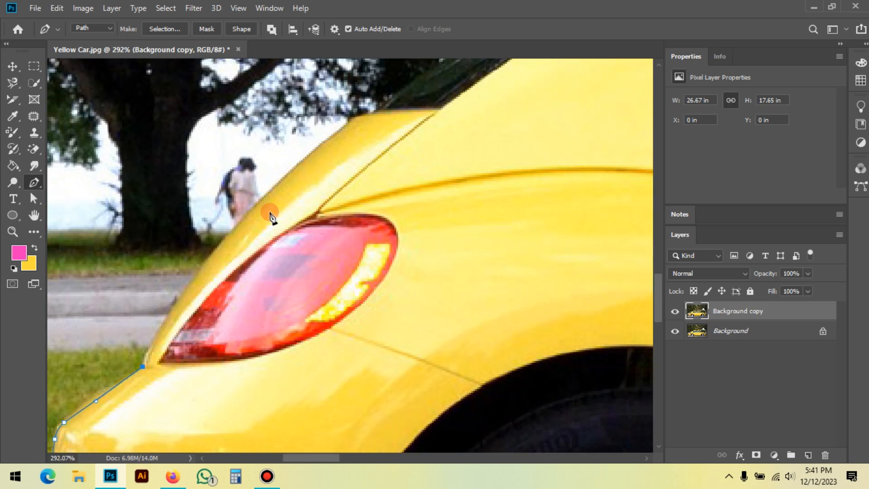
left_click_drag(292, 200, 267, 250)
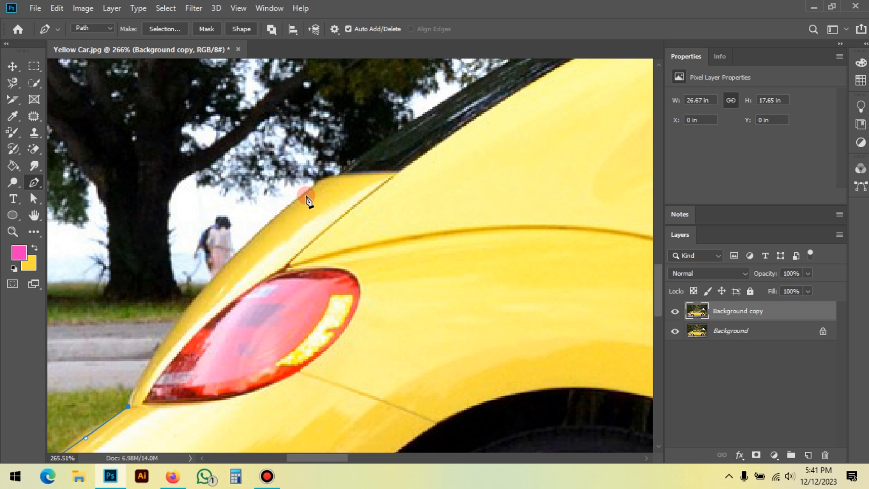
left_click_drag(304, 196, 448, 80)
left_click(305, 194, "alt")
scroll(210, 265, "up", 3)
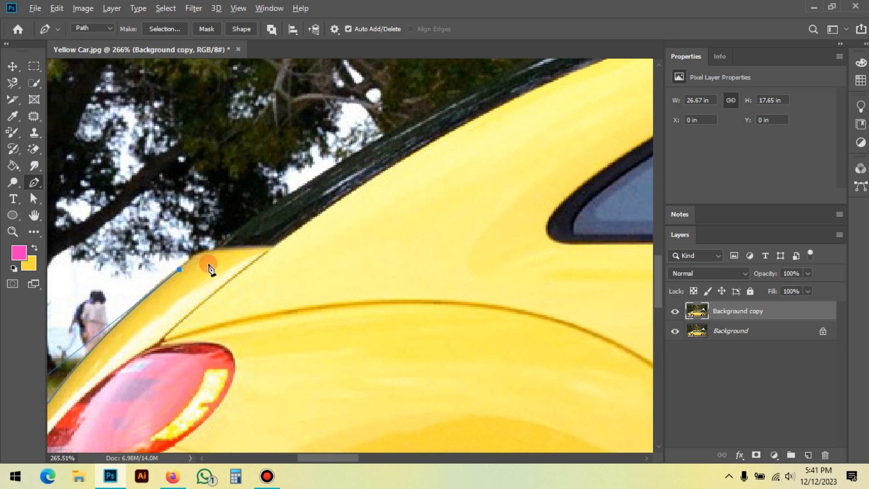
left_click_drag(219, 238, 237, 234)
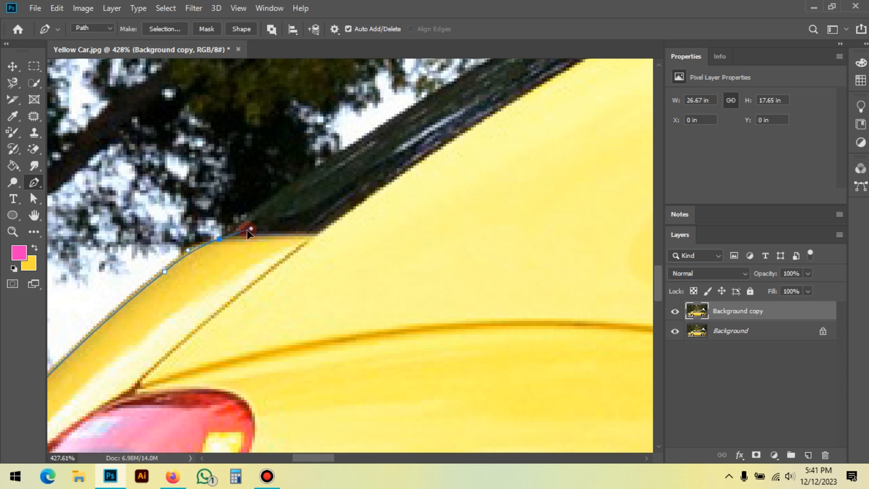
scroll(181, 263, "down", 5)
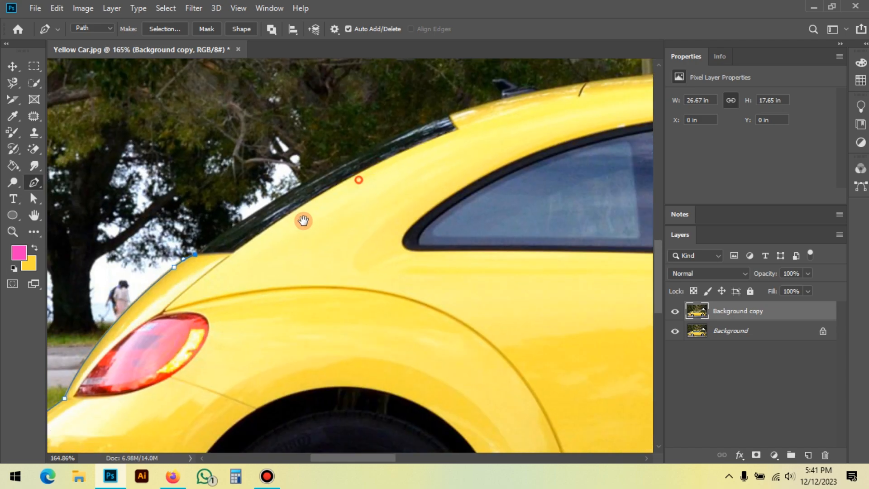
Step: Trace the rear window's outer edge with one long curve up to the back of the roof, removing the forward handle
left_click_drag(316, 206, 279, 254)
left_click_drag(358, 200, 525, 141)
left_click(358, 201, "alt")
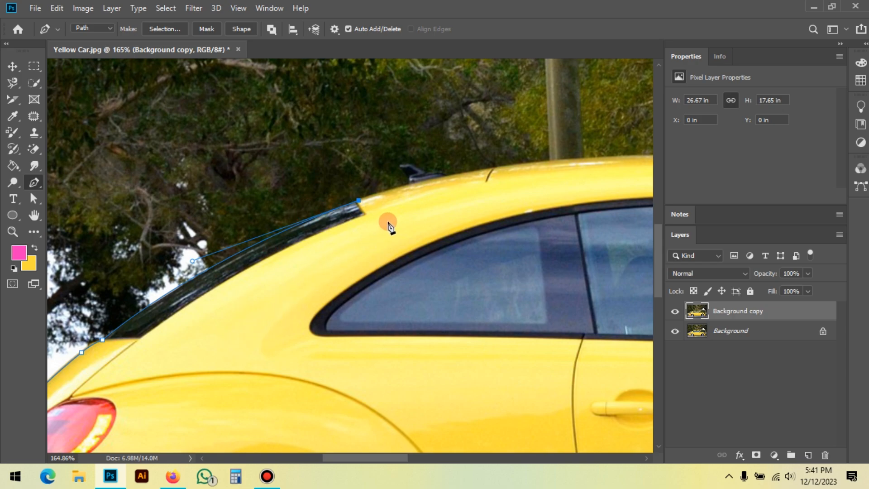
Step: Add a curved path segment along the rear of the roof to the base of the antenna
scroll(355, 194, "up", 1)
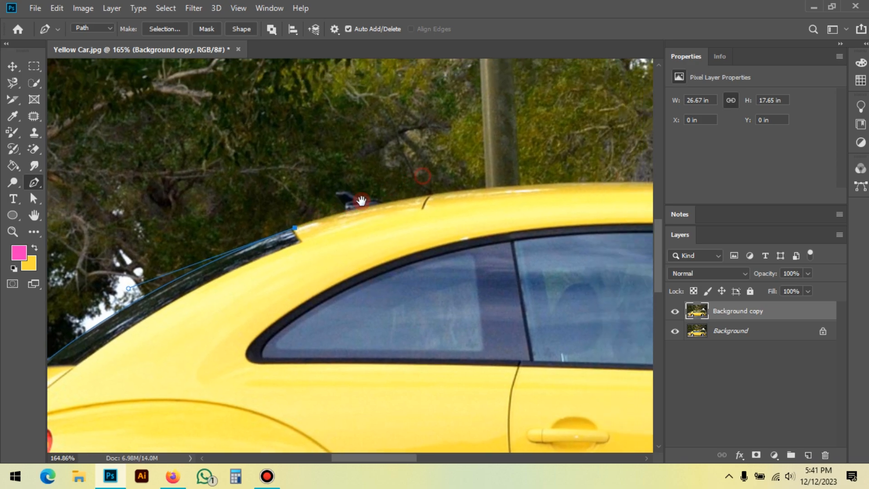
scroll(340, 199, "up", 1)
scroll(340, 199, "up", 1)
scroll(362, 229, "up", 1)
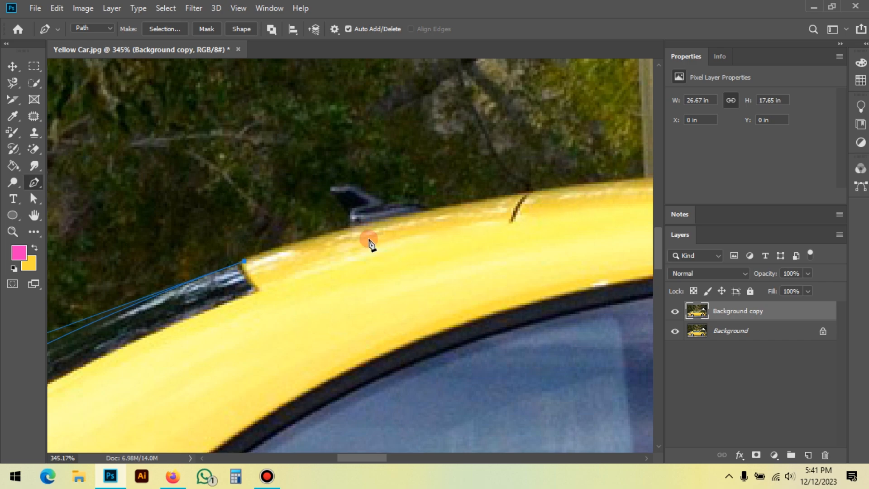
left_click(355, 230)
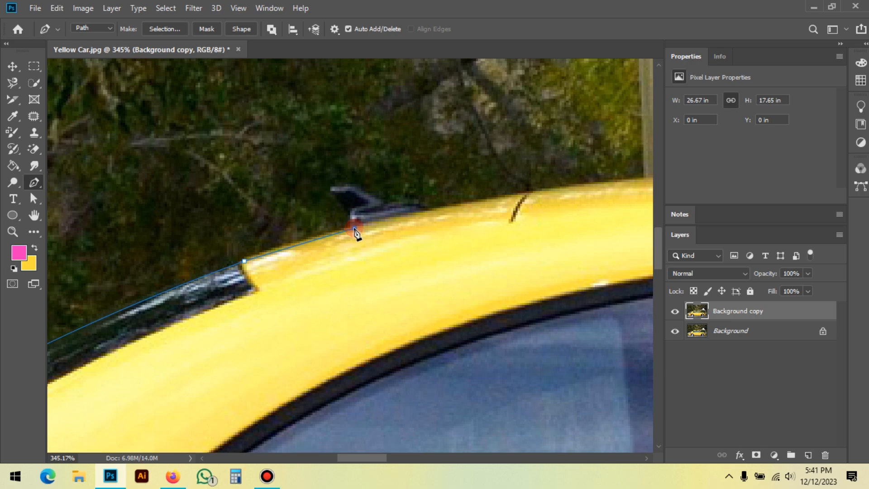
left_click_drag(355, 234, 416, 186)
left_click_drag(395, 283, 439, 205)
left_click_drag(505, 188, 464, 208)
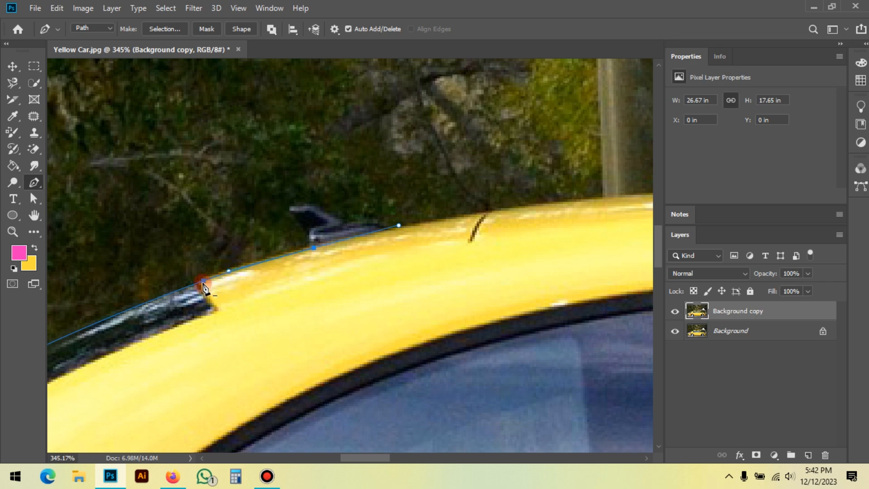
left_click(228, 271)
left_click_drag(488, 231, 402, 237)
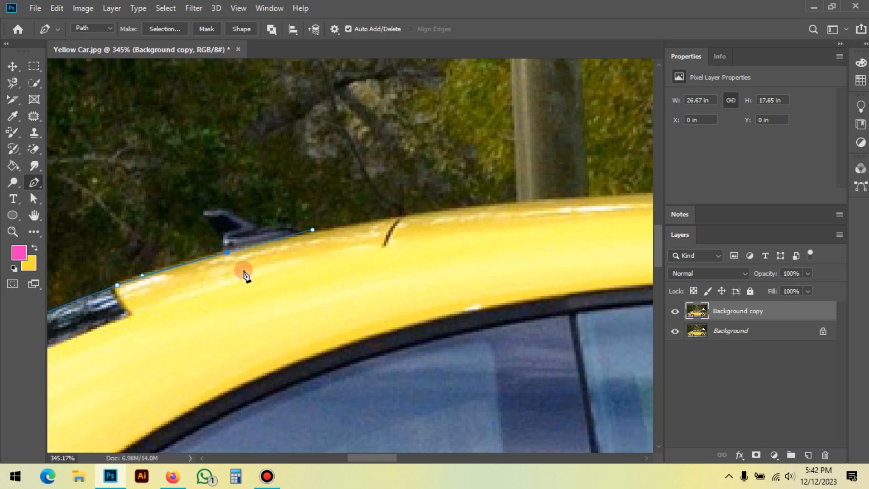
left_click_drag(349, 240, 257, 244)
scroll(388, 219, "down", 2)
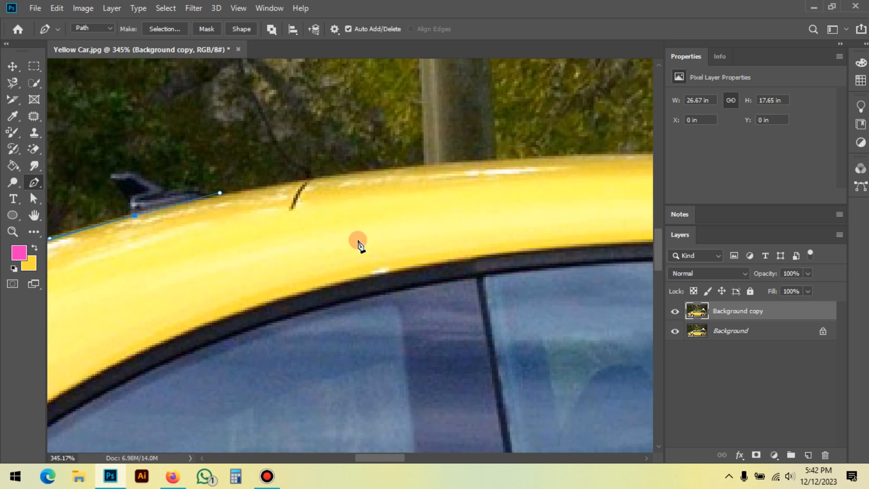
scroll(382, 219, "down", 1)
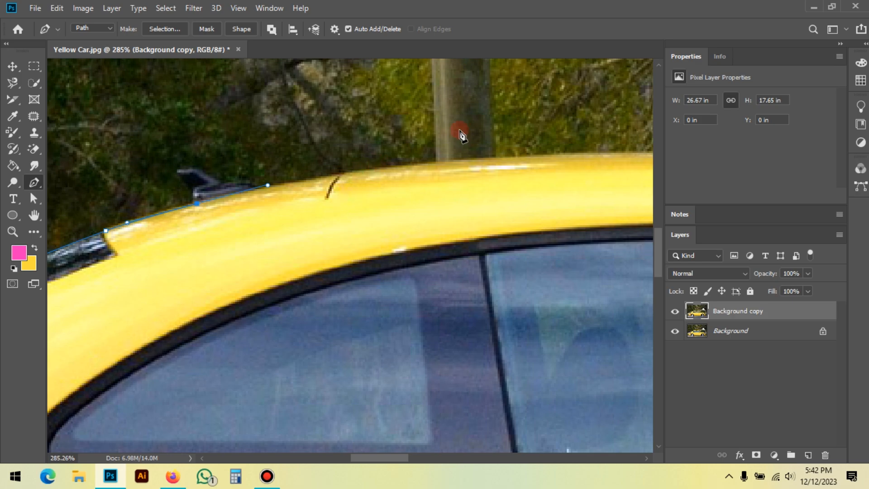
scroll(319, 231, "down", 1)
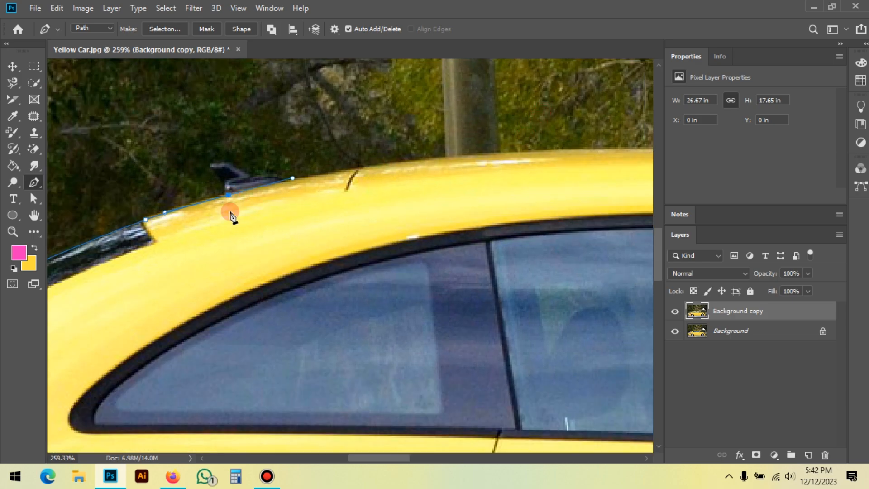
Step: Remove the antenna-base anchor's forward handle, comparing trial segments into the side window with and without it and undoing both
left_click(282, 375)
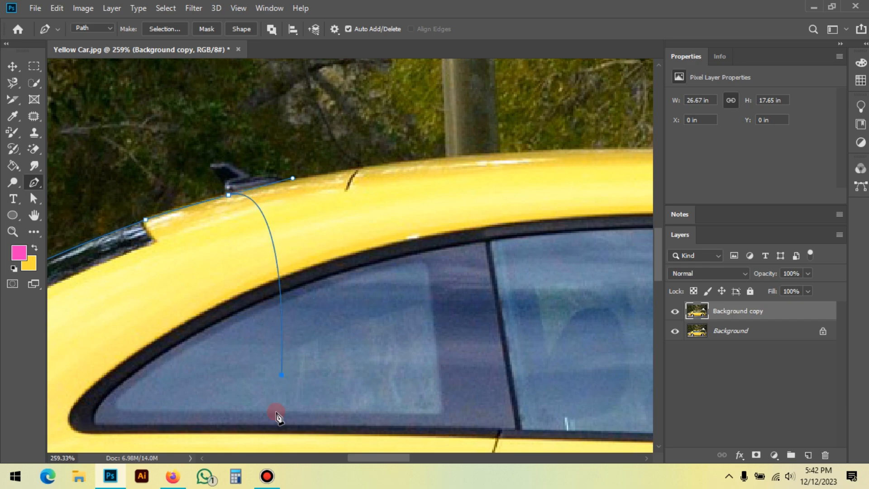
key("ctrl+z")
left_click(230, 199)
left_click(280, 413)
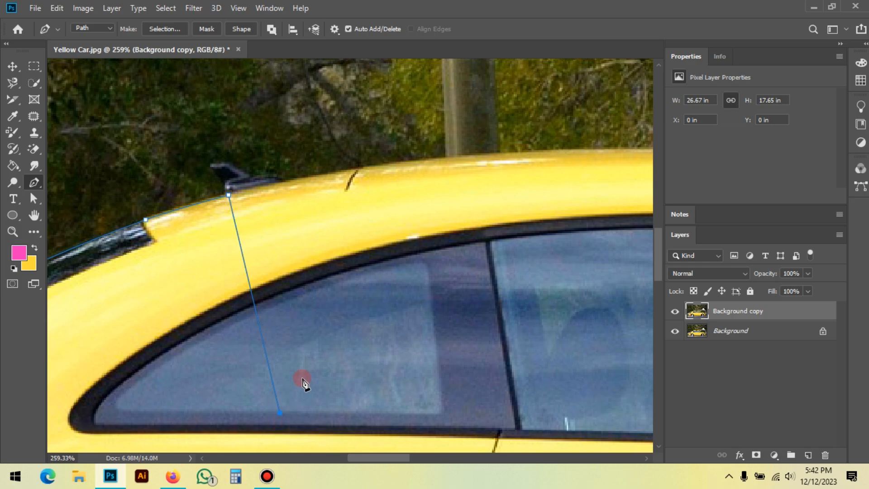
key("ctrl+z")
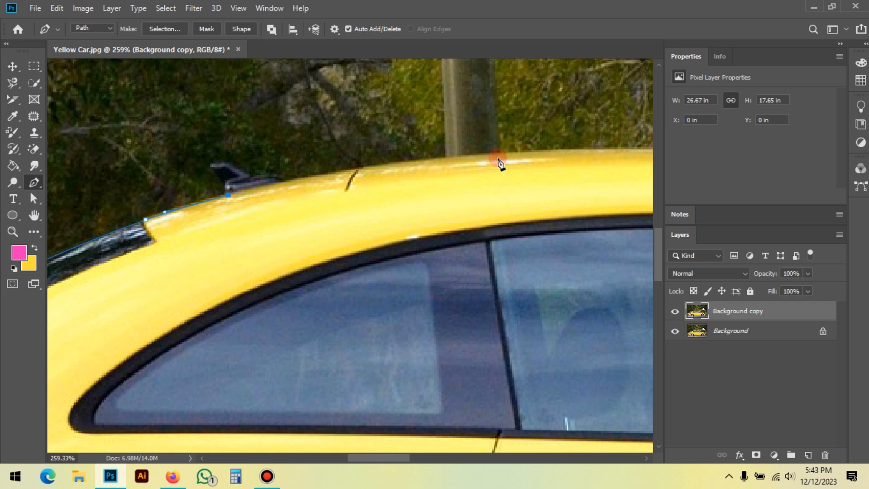
Step: Outline the roof antenna with anchor points up its back, across its tip and down its front to the roof
left_click_drag(481, 163, 629, 178)
scroll(397, 185, "up", 3)
left_click(362, 212)
left_click(336, 180)
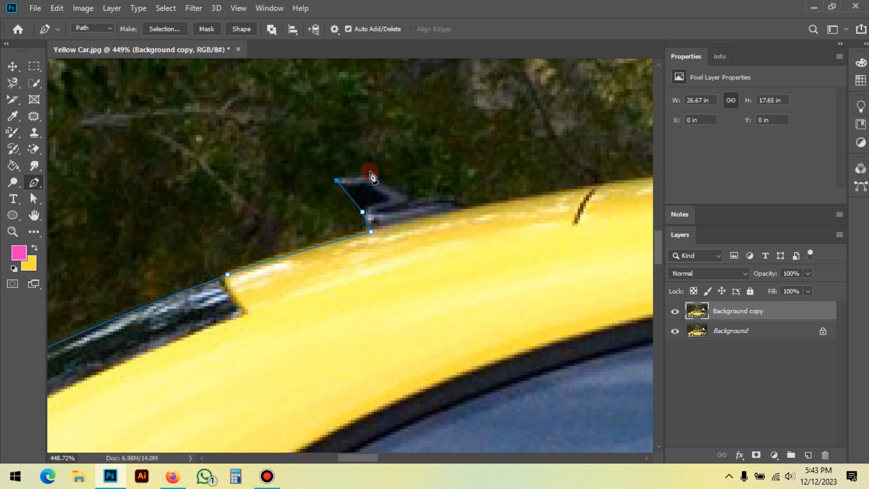
left_click(409, 195)
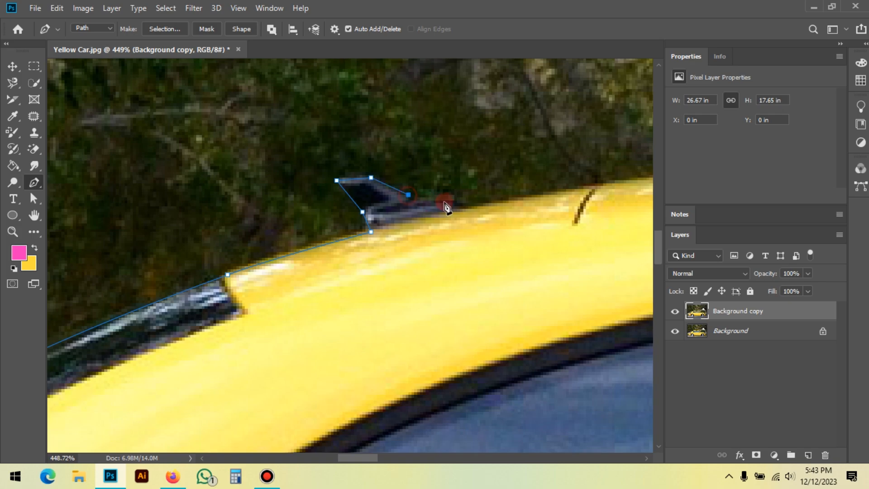
left_click_drag(469, 207, 488, 222)
left_click(469, 207, "alt")
Step: Curve the path along the roof from the antenna's front past the pole and remove the new anchor's forward handle
left_click_drag(565, 213, 250, 235)
scroll(211, 208, "down", 2)
left_click_drag(395, 195, 368, 190)
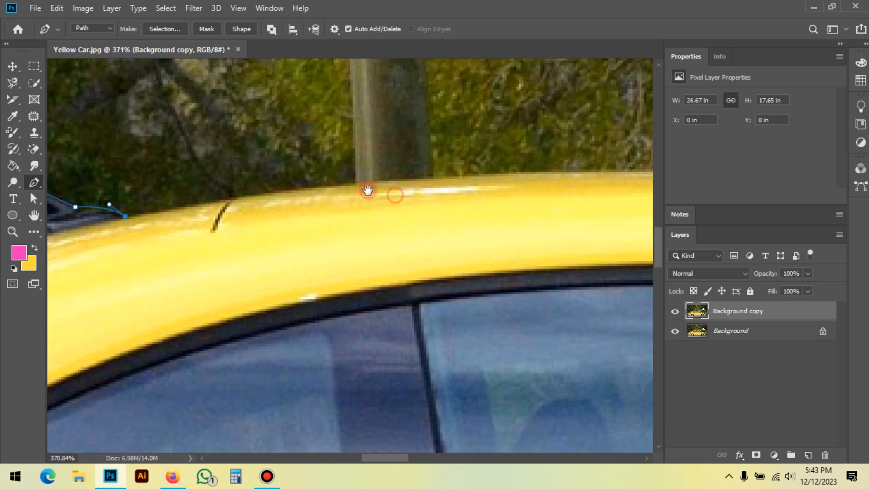
left_click_drag(488, 176, 645, 167)
left_click_drag(392, 247, 370, 254)
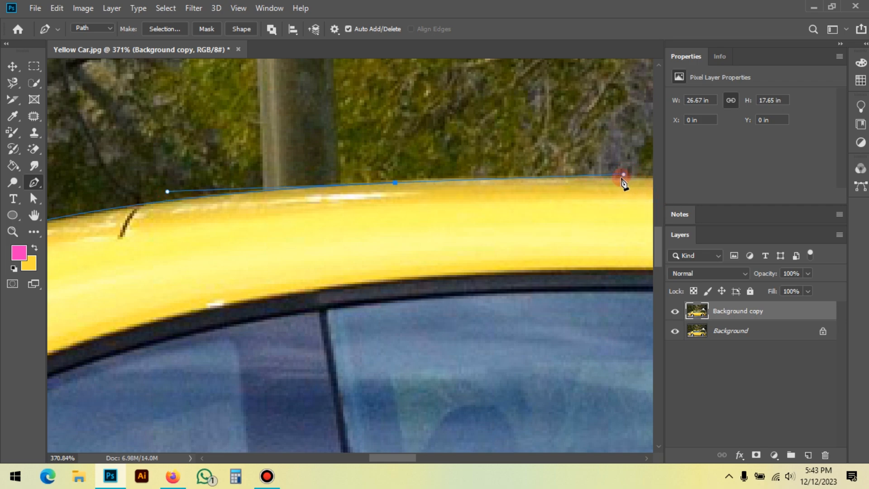
left_click(397, 184)
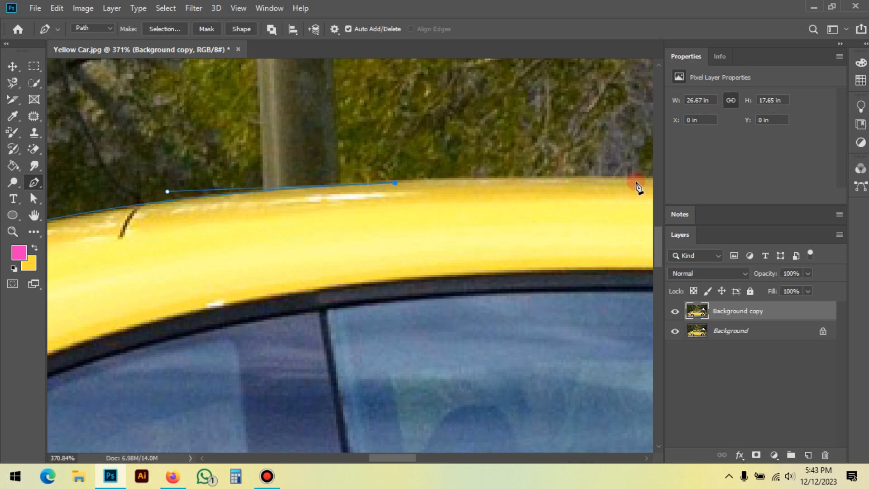
Step: Add a long curved segment over the front half of the roof toward the windshield, dropping its forward handle
scroll(235, 210, "down", 6)
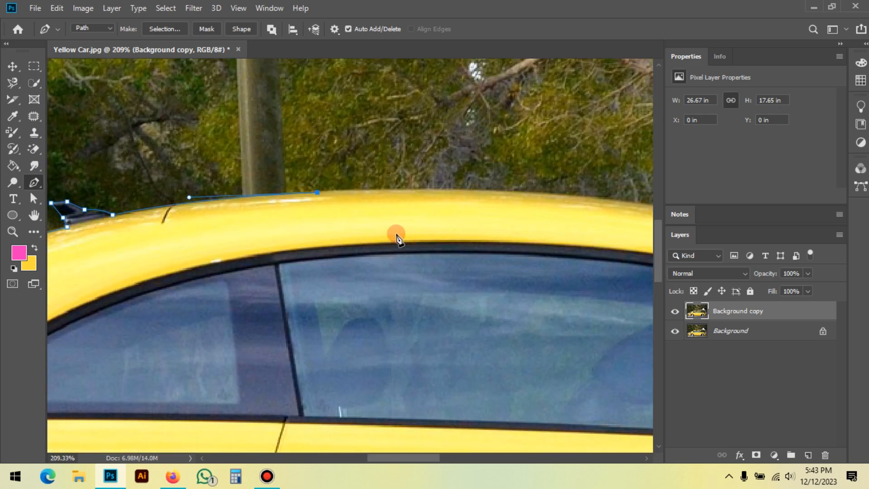
left_click_drag(458, 215, 276, 203)
left_click_drag(488, 195, 623, 220)
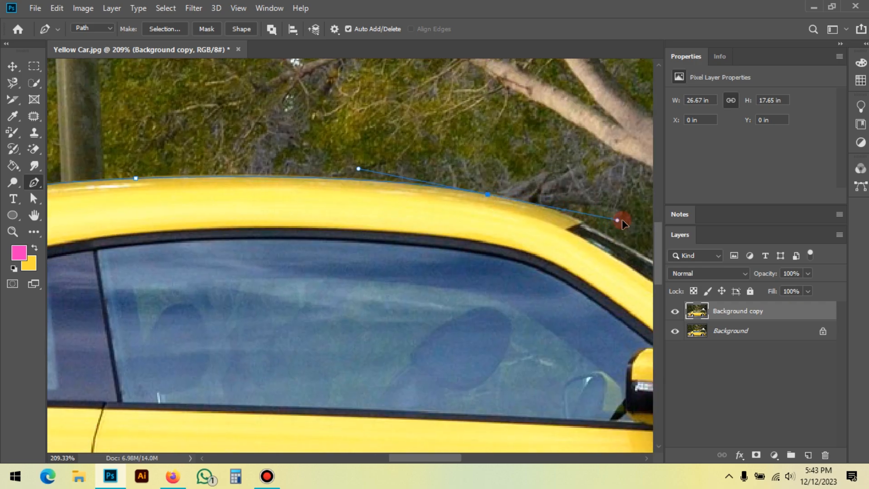
left_click(488, 196, "alt")
Step: Curve the path from the roof's front edge onto the windshield's top corner, redoing the anchor point and removing its forward handle
left_click_drag(561, 245, 387, 208)
scroll(338, 177, "up", 3)
scroll(339, 179, "up", 1)
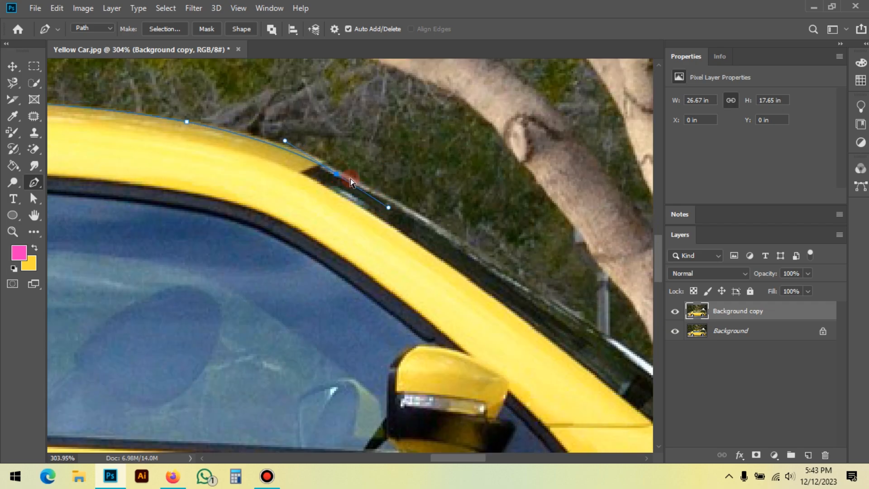
key("ctrl+z")
left_click_drag(334, 170, 390, 200)
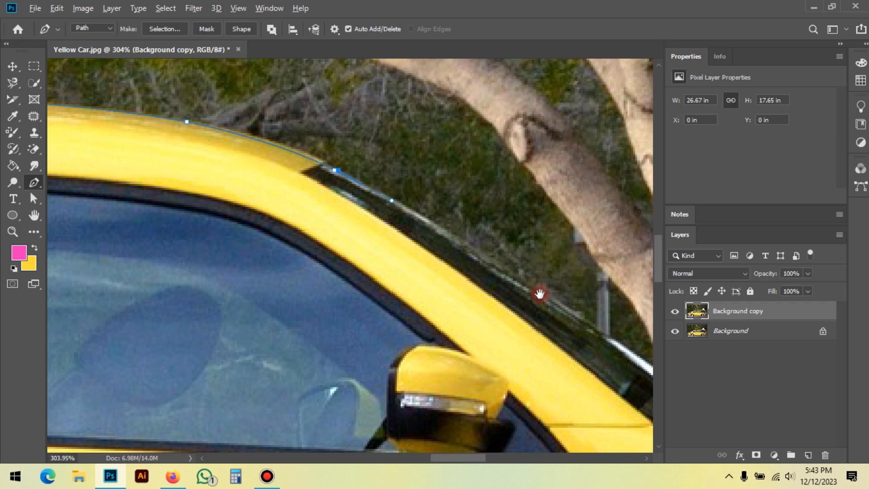
left_click(334, 170, "alt")
Step: Trace the windshield's outer edge down to the hood with a series of anchor points
left_click_drag(558, 287, 408, 212)
left_click(390, 229)
left_click(496, 292)
left_click(603, 356)
left_click_drag(617, 367, 630, 396)
left_click(497, 293, "alt")
left_click_drag(588, 352, 347, 273)
left_click(345, 268)
Step: Continue the path along the hood's upper edge with curved segments to just above the headlight
left_click_drag(564, 309, 241, 243)
scroll(205, 240, "down", 1)
left_click_drag(357, 238, 317, 237)
left_click(356, 238, "alt")
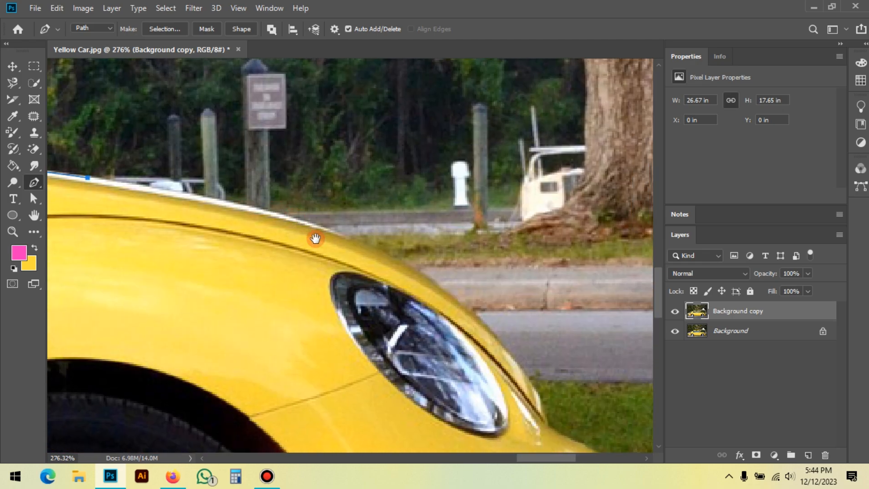
left_click_drag(399, 259, 487, 312)
left_click(389, 267, "alt")
Step: Curve the path around the car's nose beside the headlight down toward the front bumper, removing the anchor's forward handle
left_click_drag(528, 335, 389, 223)
left_click_drag(400, 295, 432, 385)
left_click(400, 294, "alt")
left_click_drag(452, 340, 398, 289)
scroll(358, 271, "up", 1)
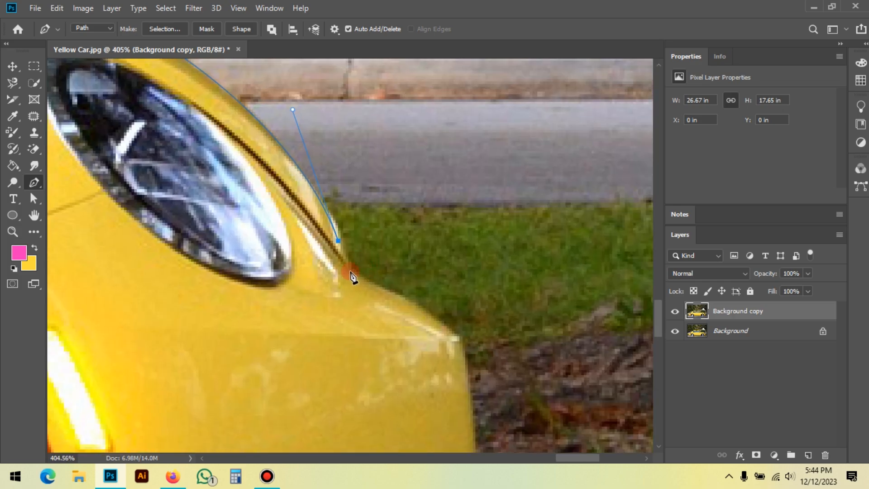
Step: Continue the path past the headlight's lower corner and curve it to the bumper's front corner, removing the anchor's forward handle
scroll(349, 253, "up", 1)
left_click_drag(396, 252, 436, 294)
left_click(397, 254, "alt")
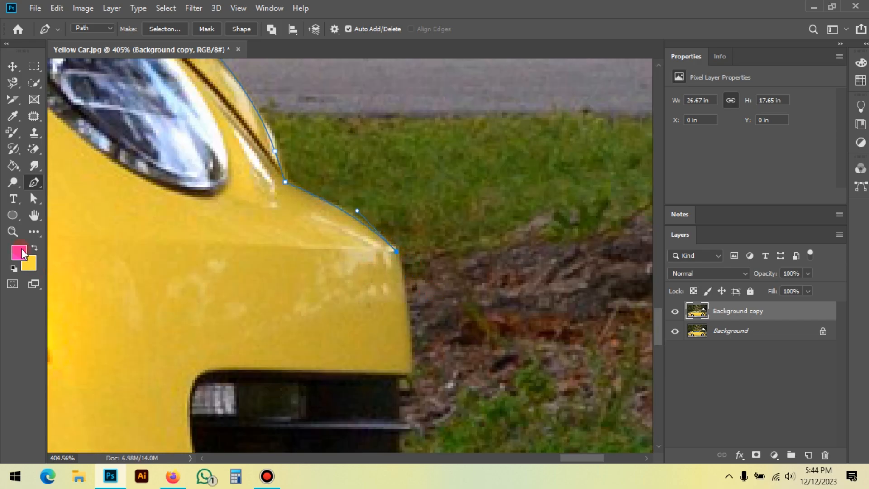
Step: Trace the bumper's front face with a curved segment, stepping in at the grille opening and following it to its lower edge
left_click_drag(411, 343, 434, 155)
left_click_drag(421, 258, 417, 312)
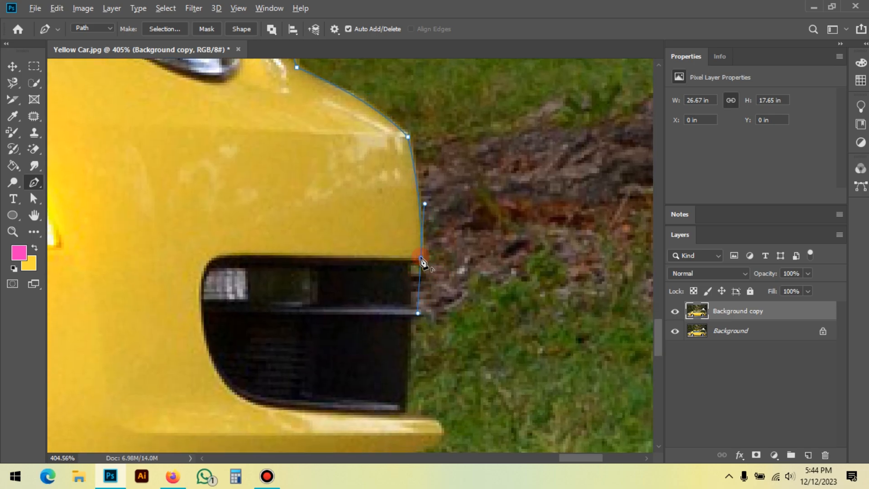
left_click(414, 263, "alt")
left_click_drag(427, 346, 421, 279)
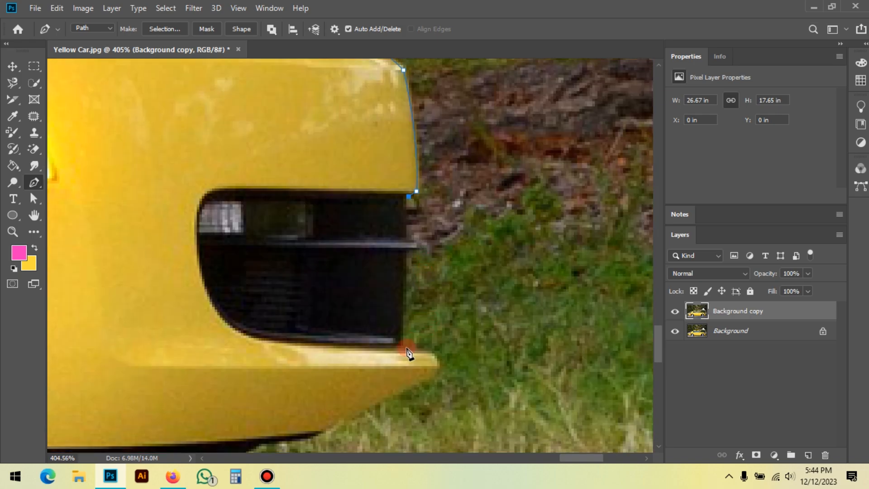
left_click(401, 346)
Step: Curve the path around the tip of the bumper's lower lip and back onto its sloping underside
left_click_drag(418, 372, 452, 261)
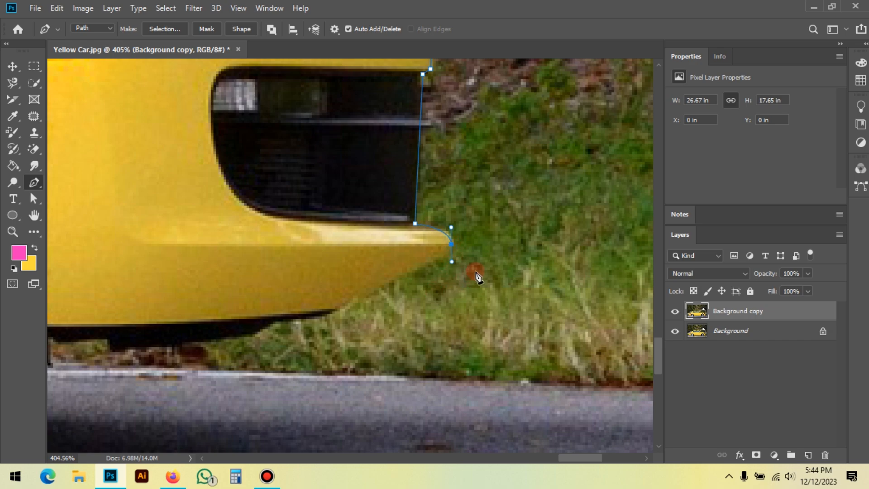
left_click(451, 247)
left_click_drag(410, 308, 458, 294)
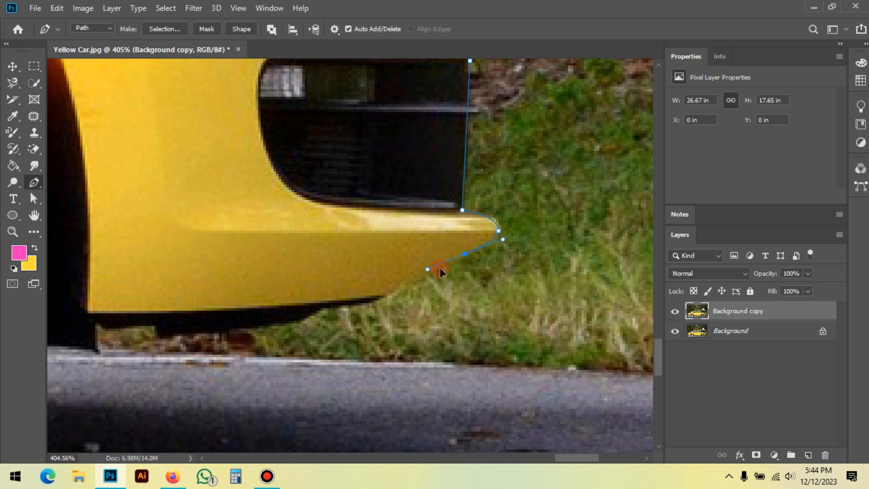
Step: Trace the front bumper's underside with anchor points back toward the front wheel
left_click(392, 290)
left_click_drag(331, 332, 442, 279)
left_click(469, 273, "alt")
left_click(451, 284)
left_click_drag(351, 315, 446, 311)
left_click(405, 294)
Step: Outline the notch beneath the car body with corner anchors and continue the path to the front tire's edge
left_click(403, 281)
left_click(340, 282)
left_click(341, 311)
left_click_drag(315, 325, 473, 286)
left_click(392, 259)
Step: Curve the path along the front tire down to its lowest point and remove the anchor's forward handle
scroll(492, 268, "down", 3)
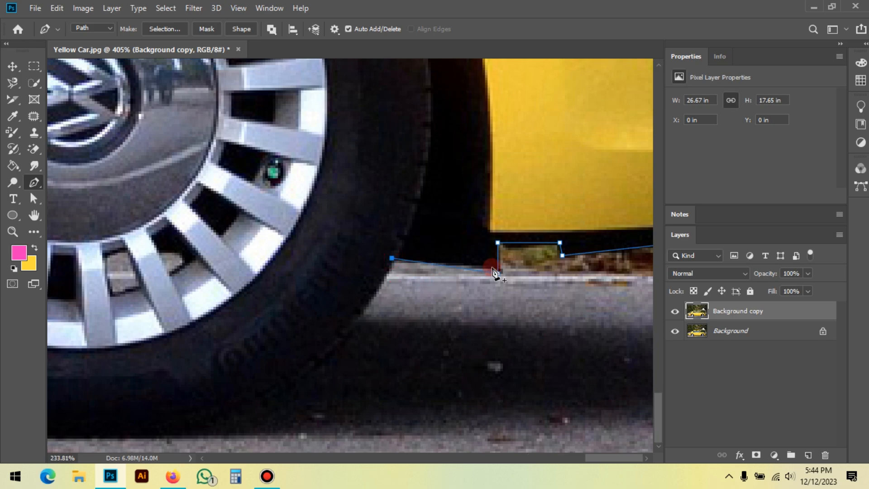
scroll(492, 269, "down", 5)
left_click_drag(362, 355, 393, 355)
scroll(378, 340, "up", 2)
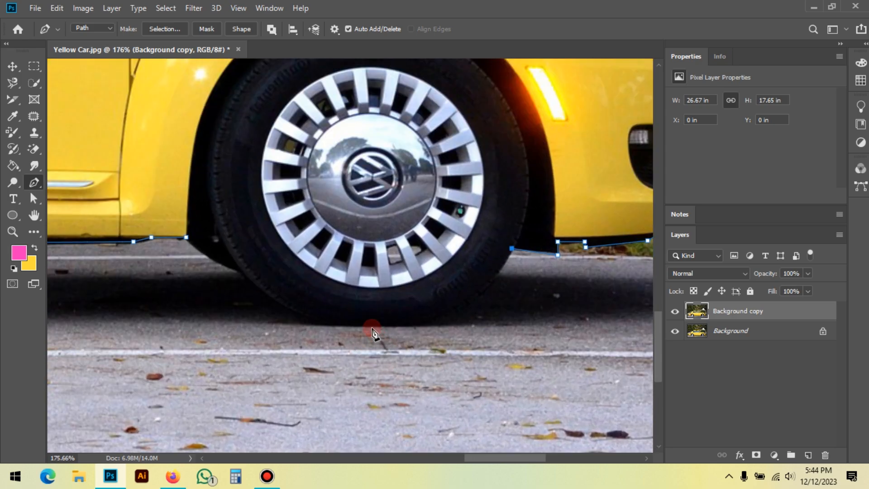
left_click_drag(370, 324, 260, 317)
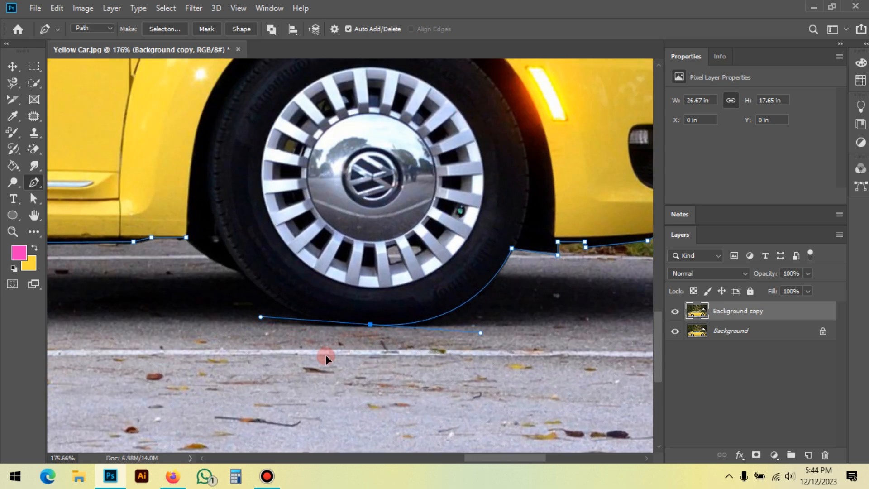
left_click(370, 325, "alt")
Step: Trace the rear side of the front tire and close the path at its starting anchor behind the wheel
left_click_drag(220, 281, 230, 186)
scroll(291, 306, "up", 2)
left_click(312, 275, "alt")
left_click(234, 224)
left_click_drag(239, 228, 218, 199)
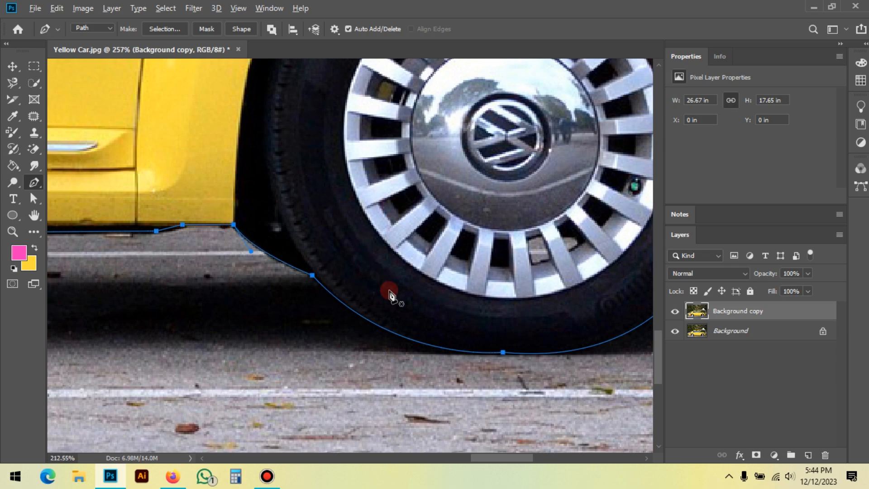
Step: Convert the closed car path into a new anti-aliased selection with a feather radius of 0 pixels
scroll(390, 295, "down", 8)
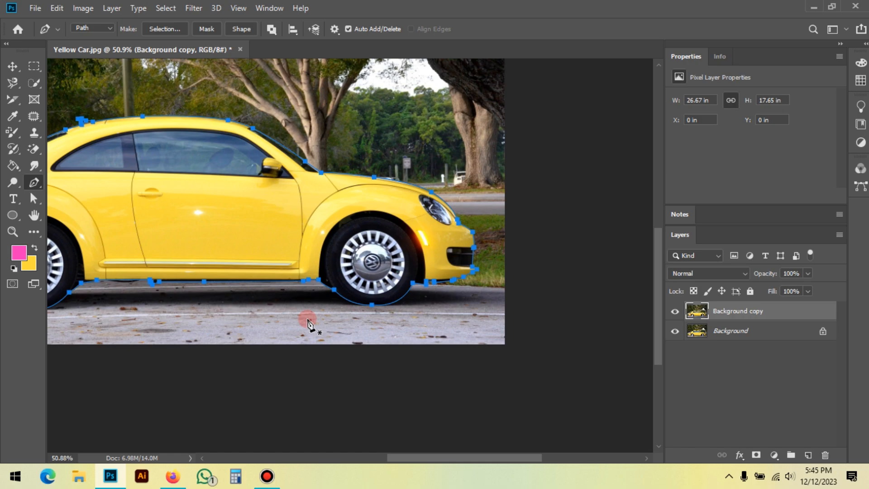
scroll(530, 281, "down", 1)
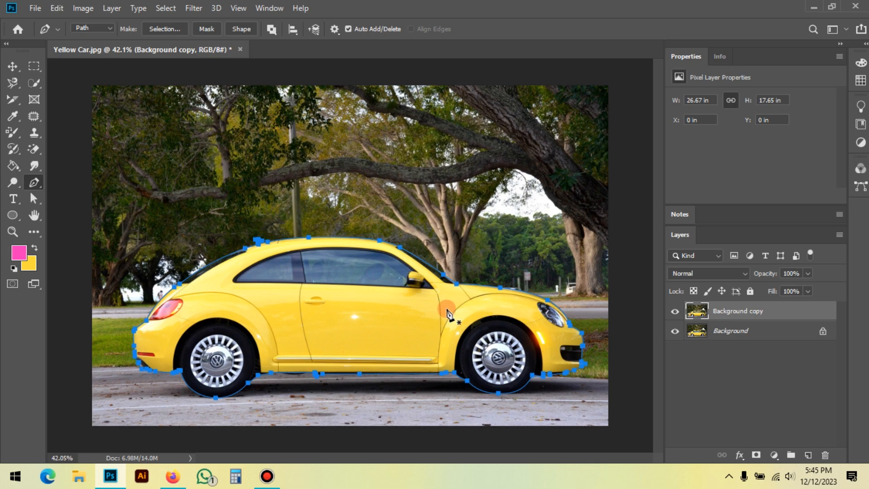
scroll(414, 328, "up", 1)
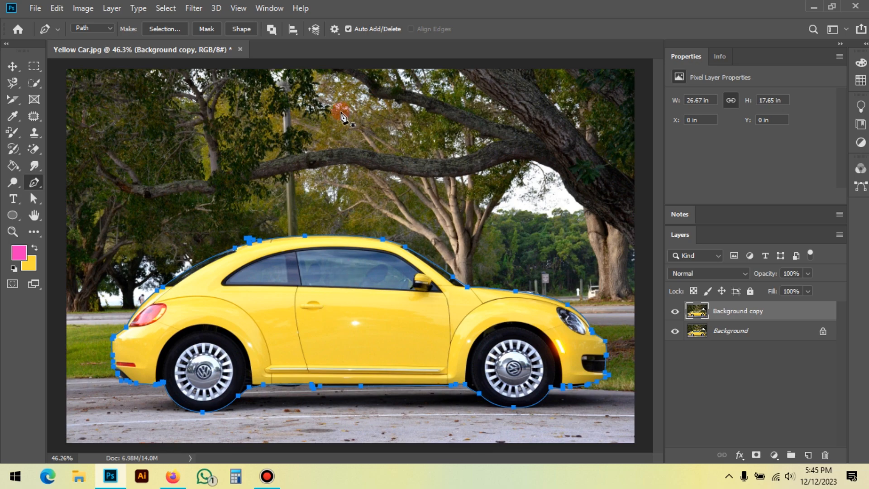
right_click(337, 129)
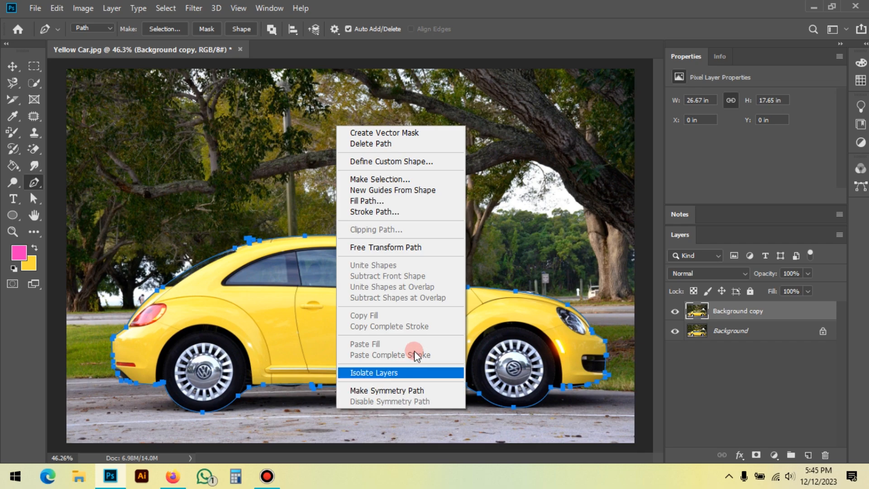
left_click(393, 183)
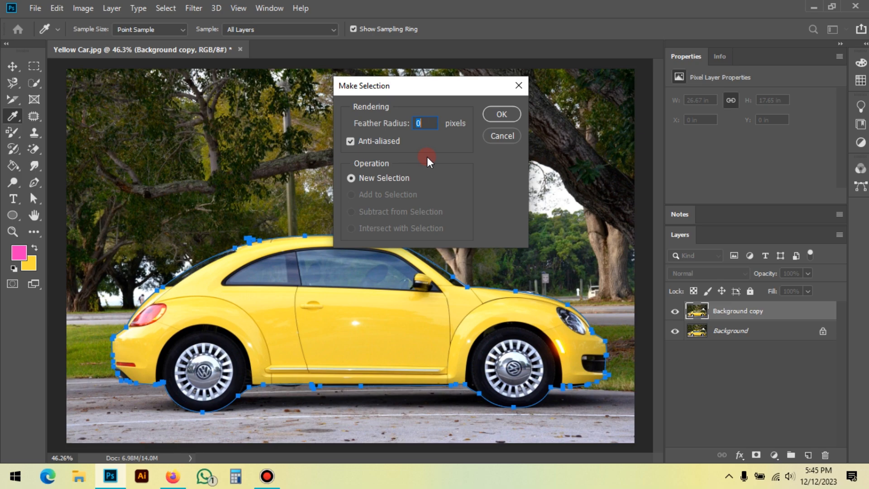
left_click_drag(431, 89, 404, 104)
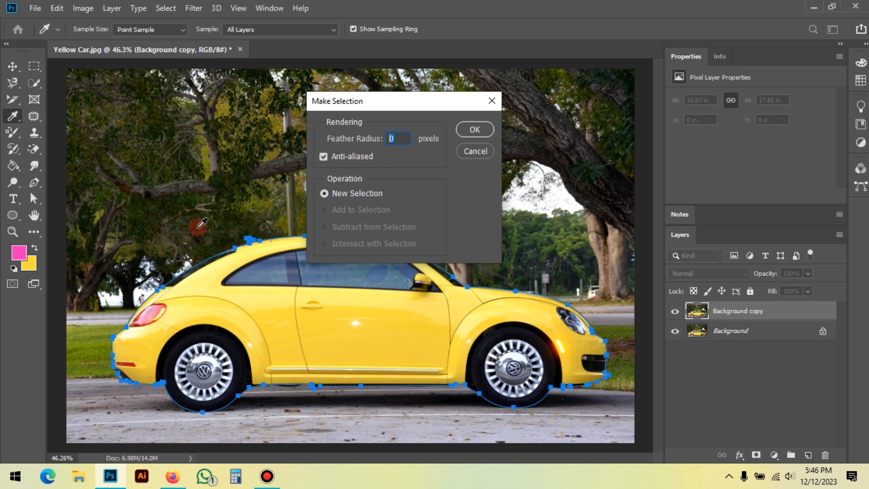
left_click(473, 129)
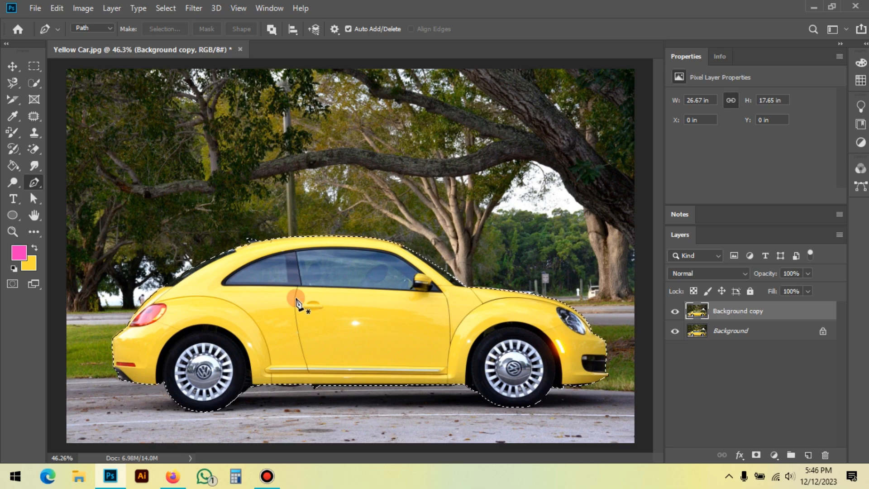
Step: Copy the selected car onto its own layer and hide the Background copy and Background layers
scroll(354, 244, "up", 4)
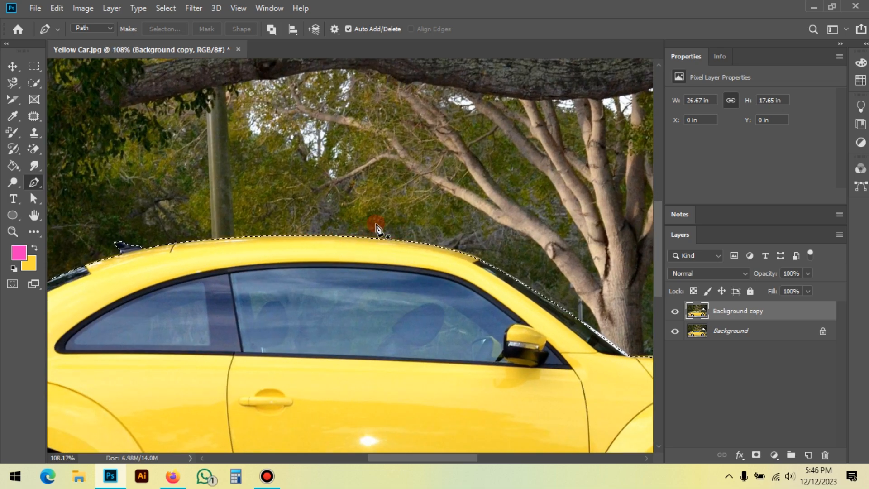
scroll(346, 186, "down", 5)
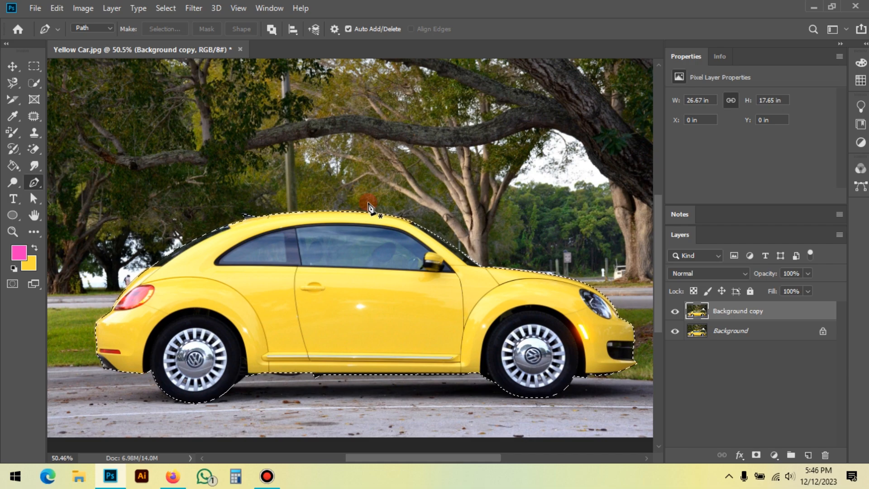
scroll(319, 258, "down", 3)
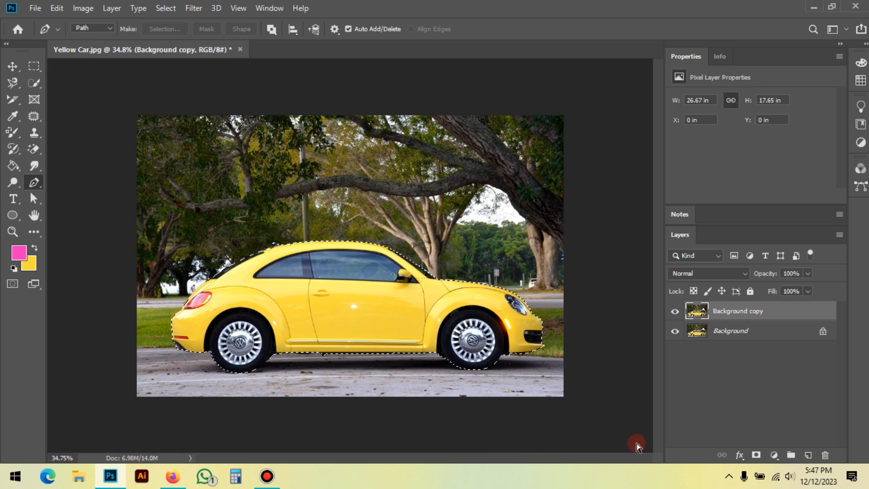
key("ctrl+j")
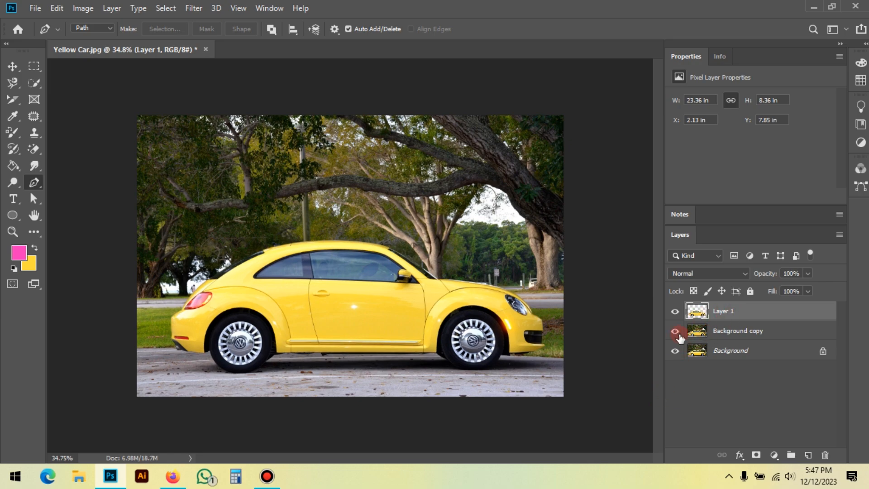
left_click(675, 331)
left_click(675, 351)
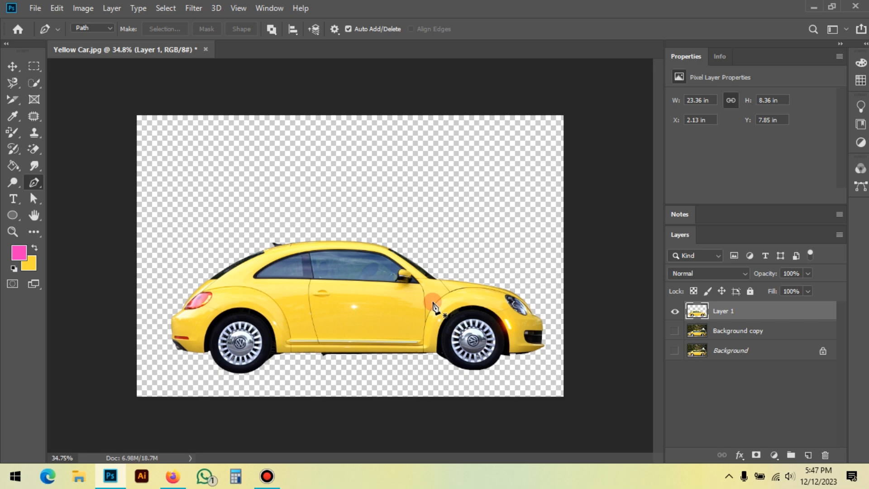
Step: Move the cut-out car across the canvas with the Move tool, and undo the move
left_click(13, 66)
left_click_drag(349, 315, 336, 273)
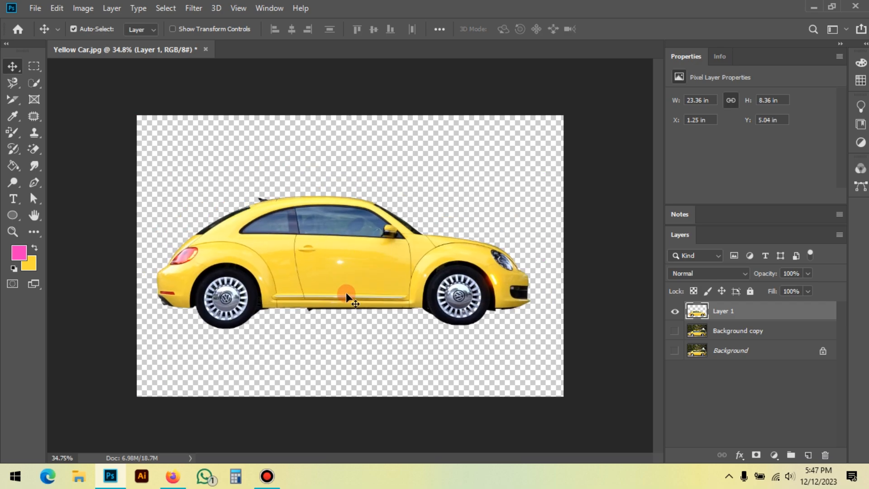
key("ctrl+z")
Step: Add a new layer beneath the cut-out car and fill it with the pink foreground color ff32bc
left_click(809, 455)
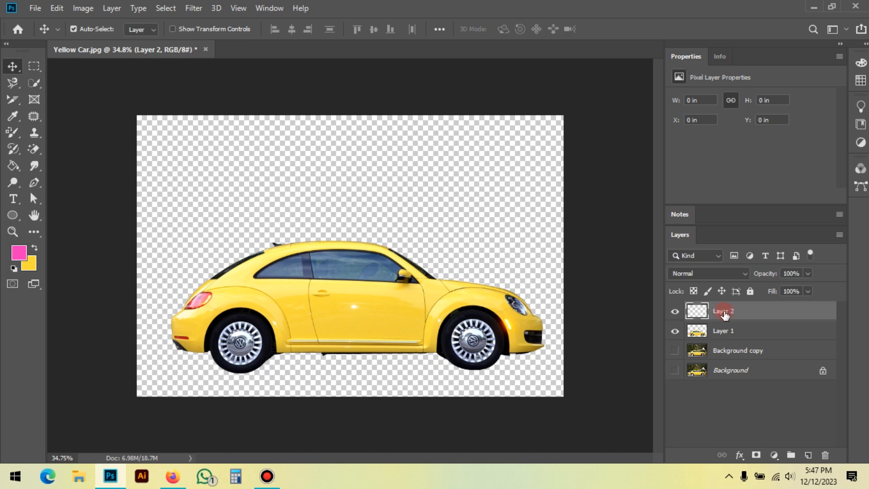
left_click_drag(758, 316, 762, 337)
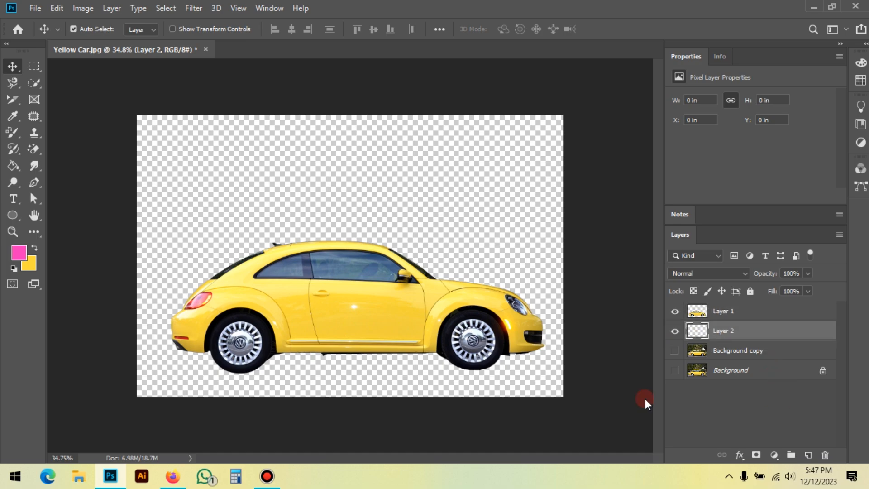
left_click(22, 254)
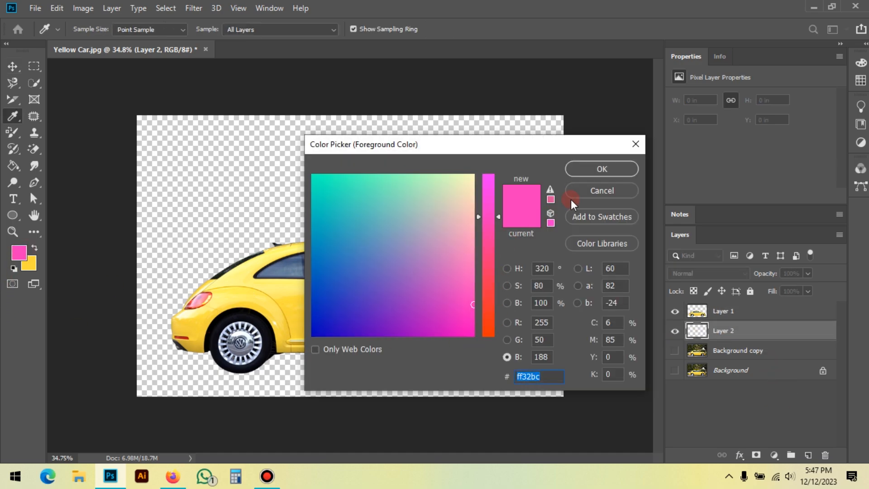
left_click(588, 170)
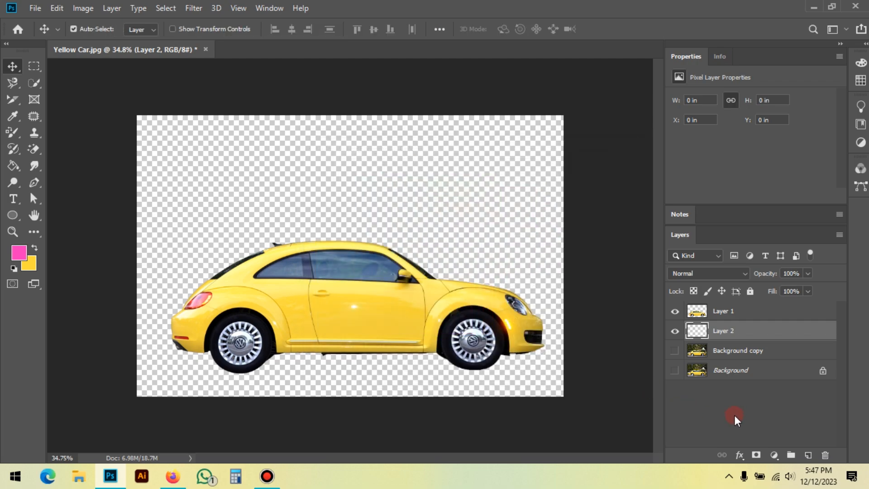
key("alt+BackSpace")
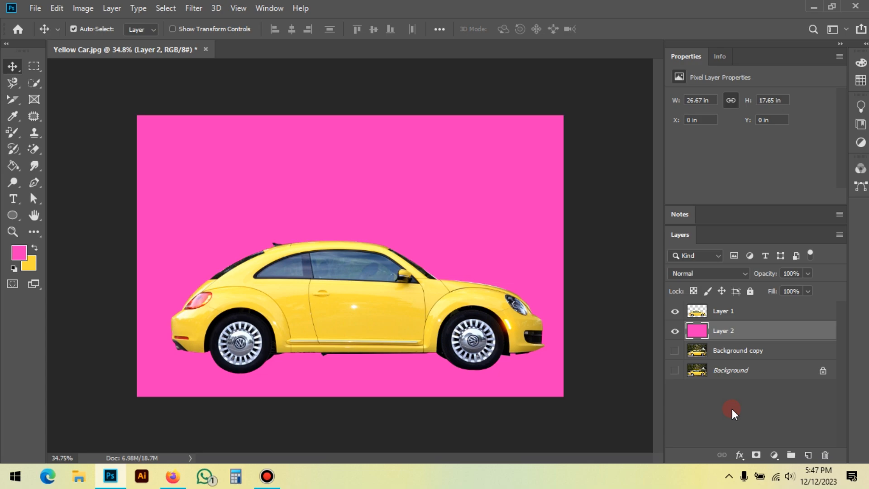
Step: Clear the pink fill and delete the extra layer beneath the cut-out car
key("Delete")
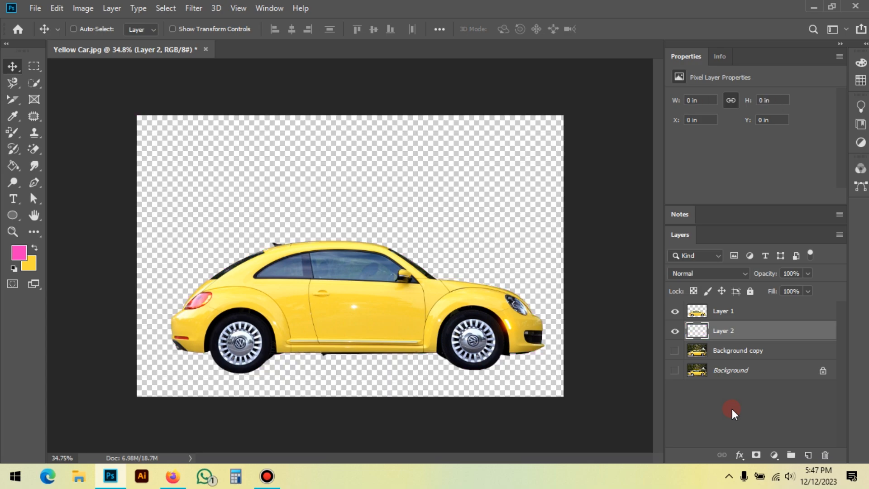
key("ctrl+bracketright")
key("Delete")
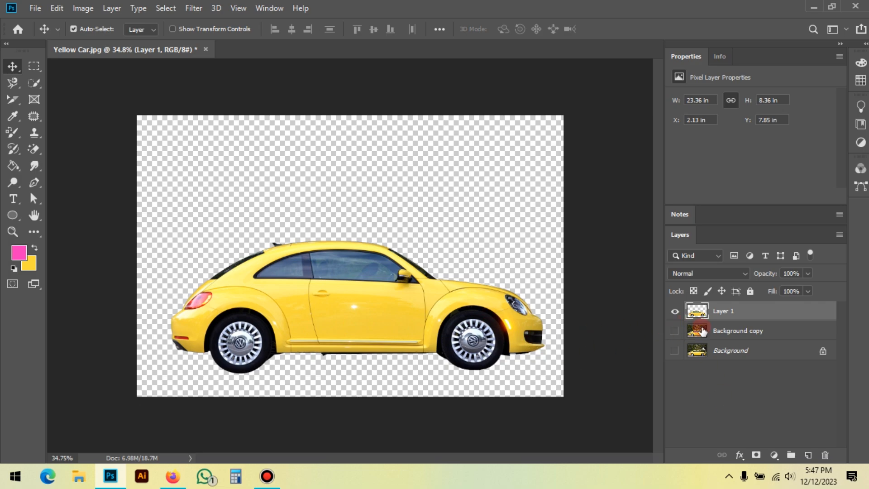
Step: Hide the cut-out car layer, then show and select the Background copy layer
left_click(674, 312)
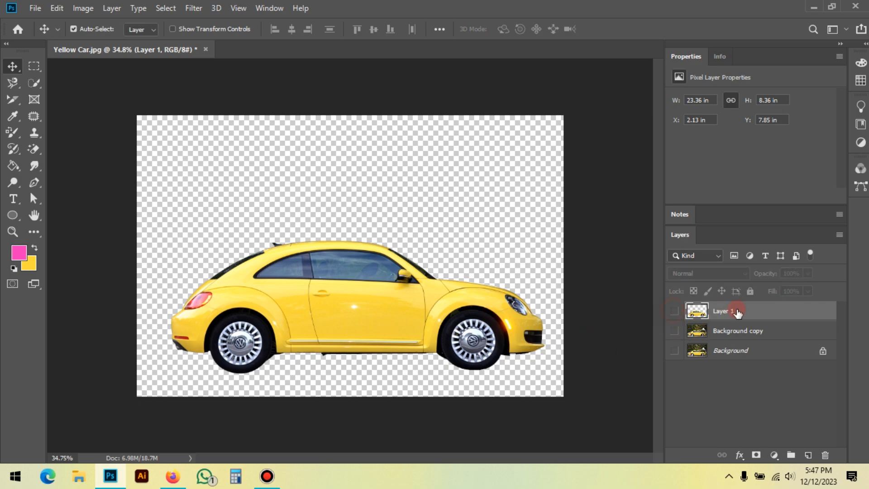
left_click(675, 332)
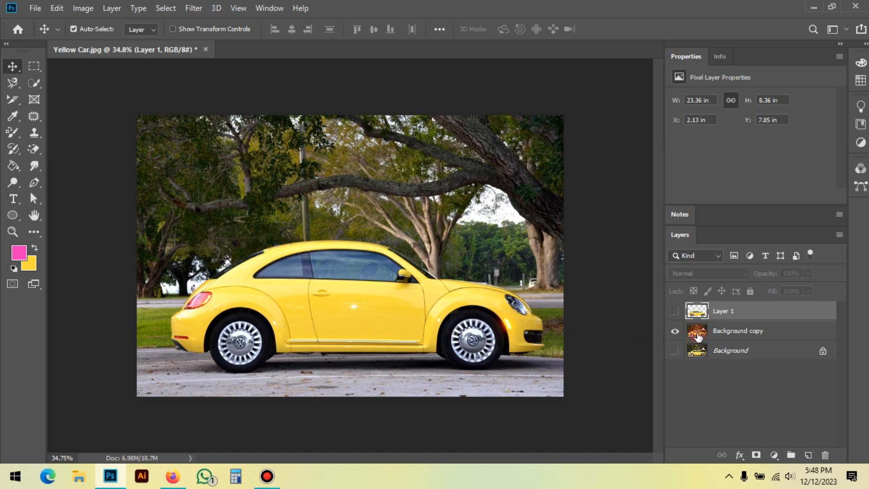
left_click(745, 330)
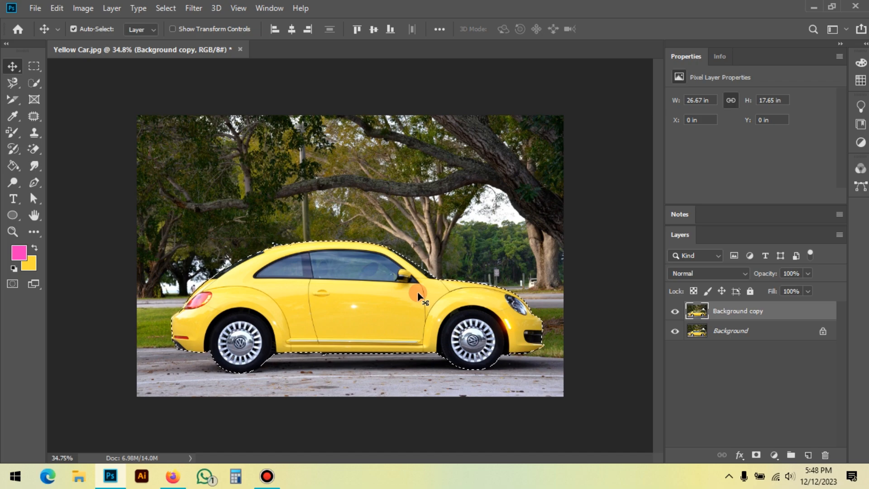
Step: Add two blank layers above the Background copy layer, with Layer 2 beneath Layer 1
left_click(808, 455)
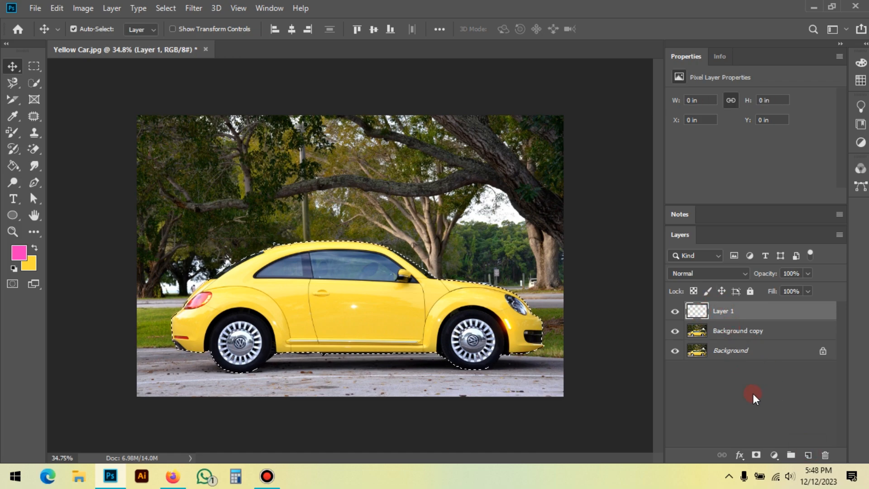
left_click(809, 455)
mouse_move(734, 309)
left_mouse_down()
mouse_move(755, 315)
mouse_move(753, 355)
mouse_move(745, 320)
left_mouse_up()
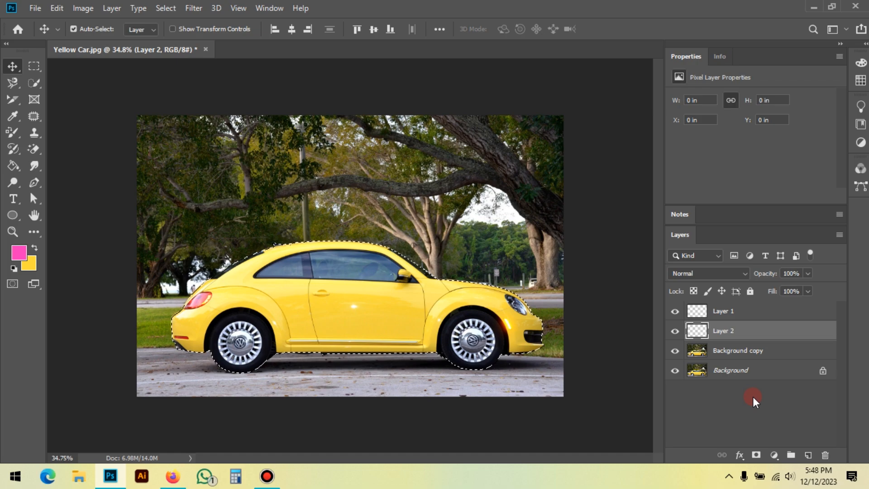
Step: Move the blank Layer 2 beneath the Background copy layer, and restore it above that layer
left_click_drag(752, 333, 761, 354)
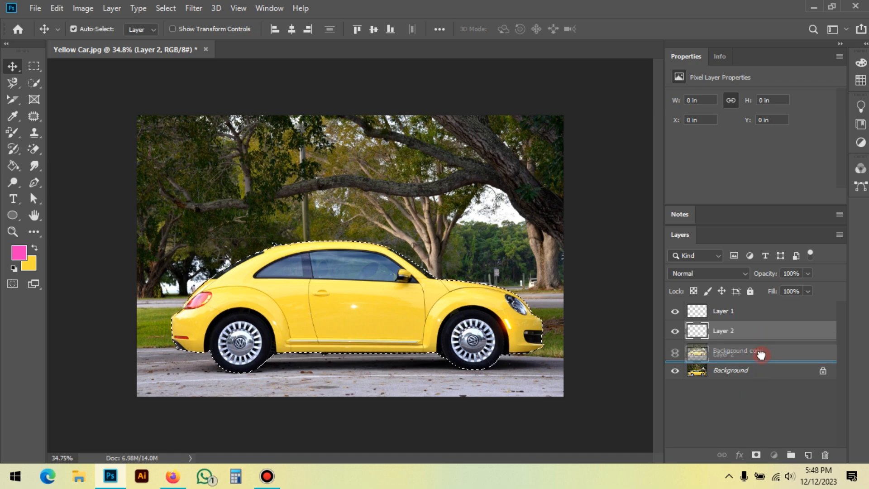
left_click_drag(761, 355, 762, 348)
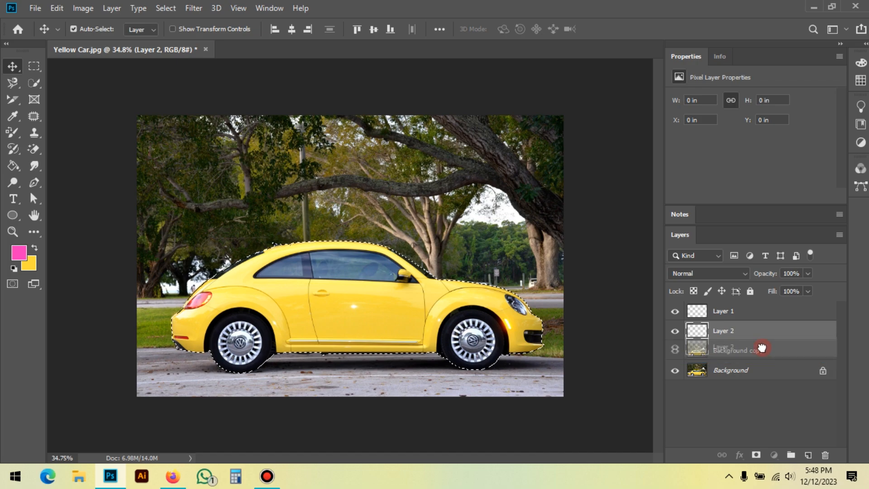
left_click_drag(761, 347, 761, 353)
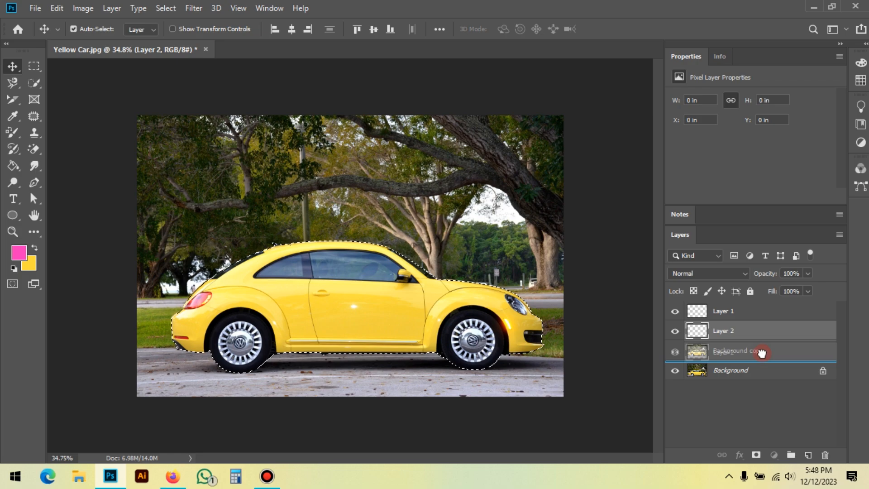
left_click_drag(762, 352, 762, 374)
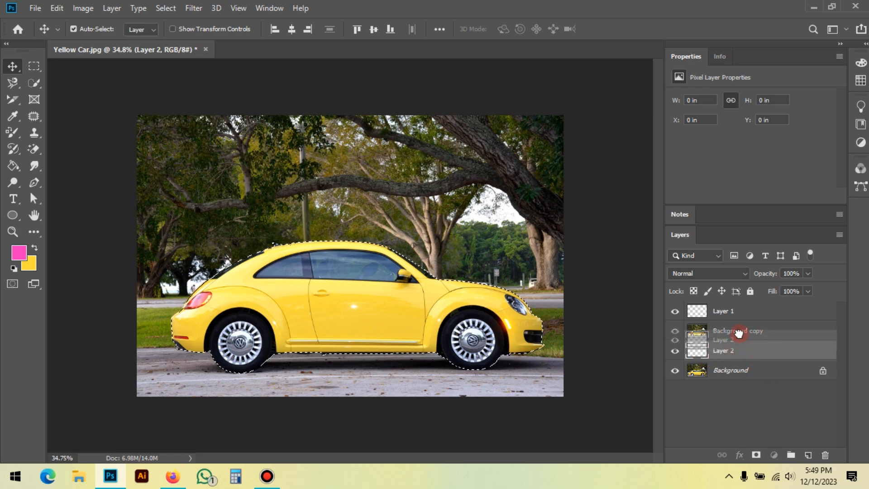
left_click_drag(739, 330, 762, 330)
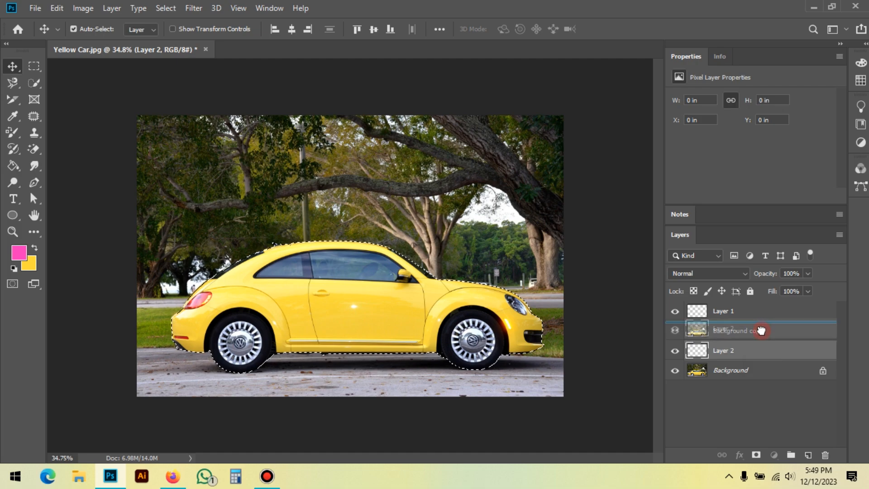
left_click_drag(762, 330, 762, 332)
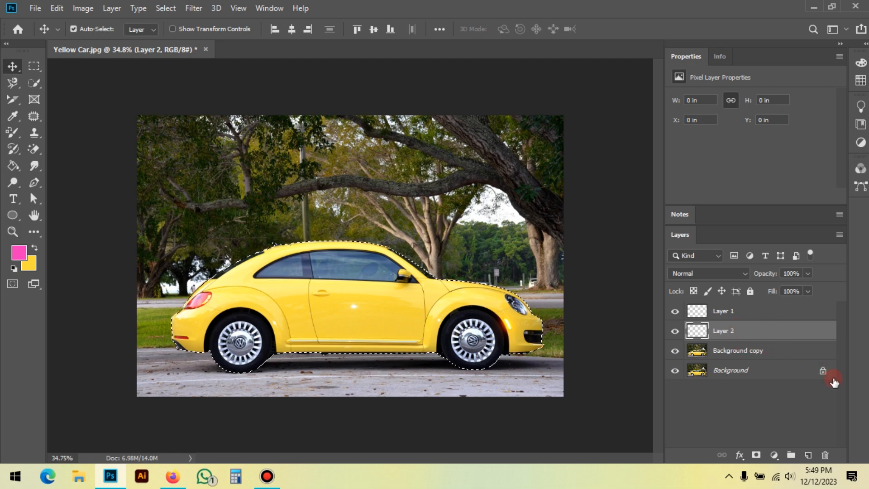
Step: Delete both blank layers, Layer 2 and Layer 1
left_click(825, 455)
left_click(763, 312)
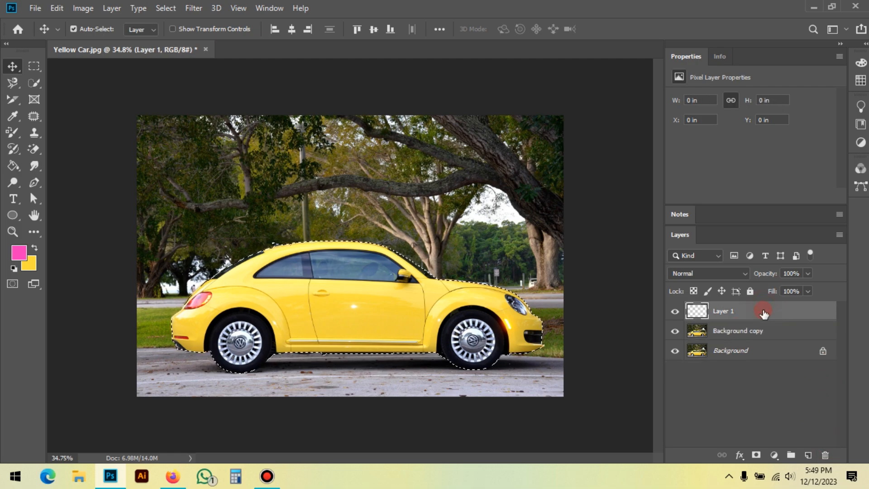
left_click(825, 454)
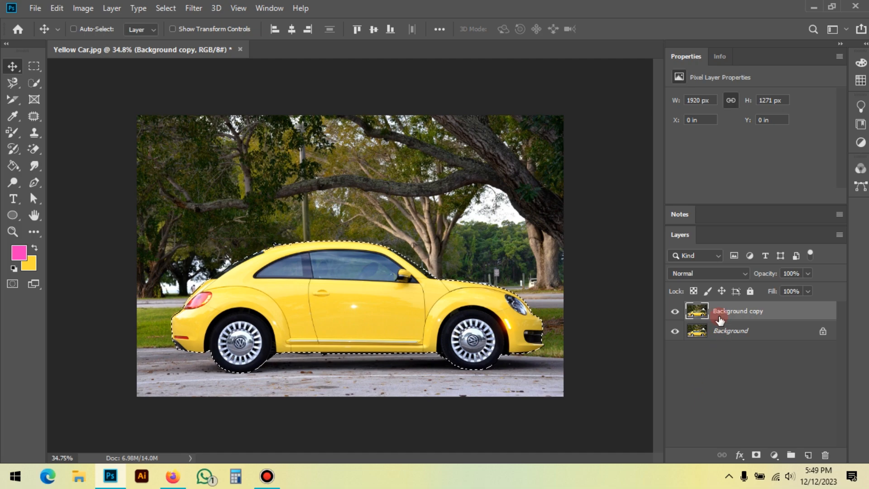
Step: Copy the selected car onto its own layer, compare it with the layers beneath by toggling visibility, and select the car layer
key("ctrl+j")
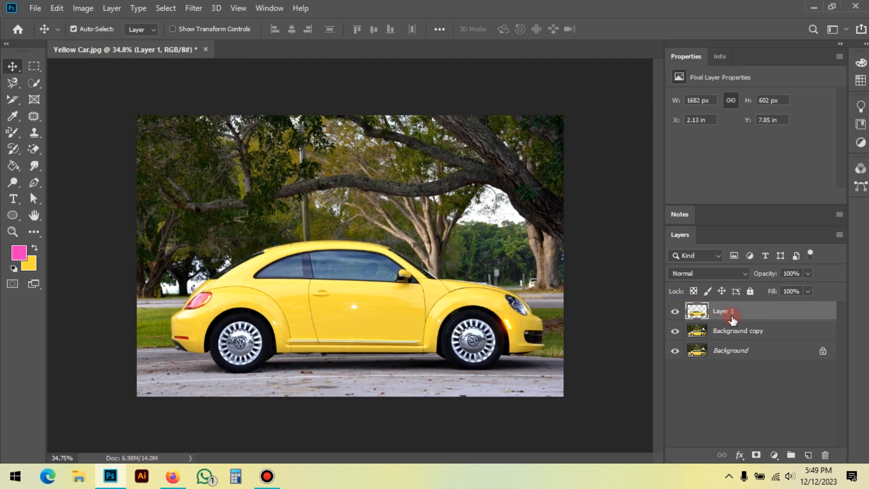
left_click_drag(678, 330, 679, 355)
left_click(674, 310)
left_click(411, 316)
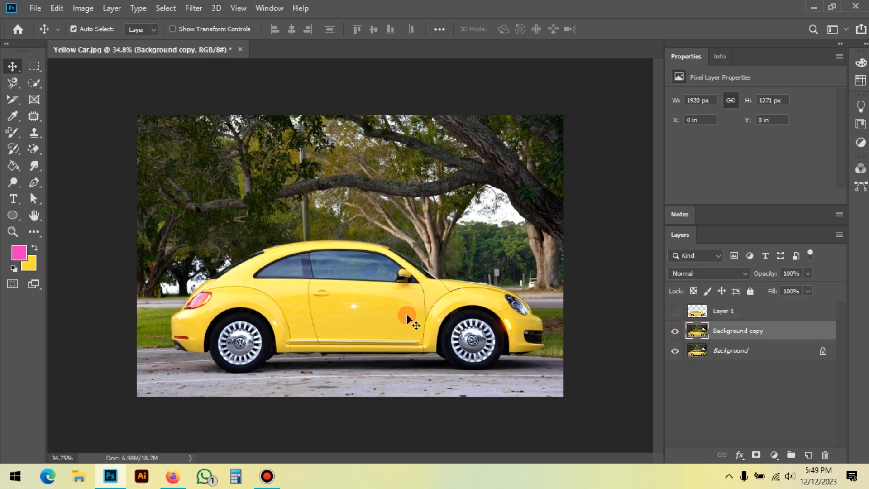
left_click(679, 312)
left_click(451, 298)
left_click(674, 312)
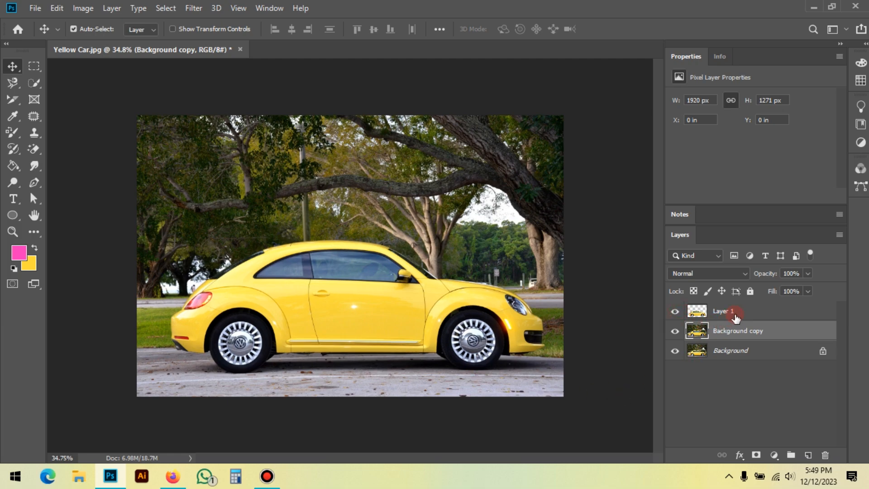
left_click(710, 316)
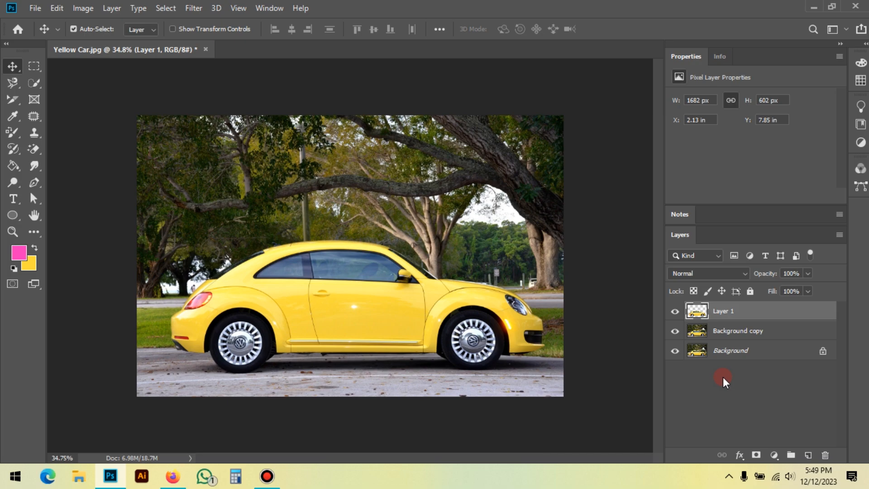
Step: Load the outline of the cut-out car on Layer 1 as a selection, clear it, and load it again
key("ctrl")
left_click(697, 312, "ctrl")
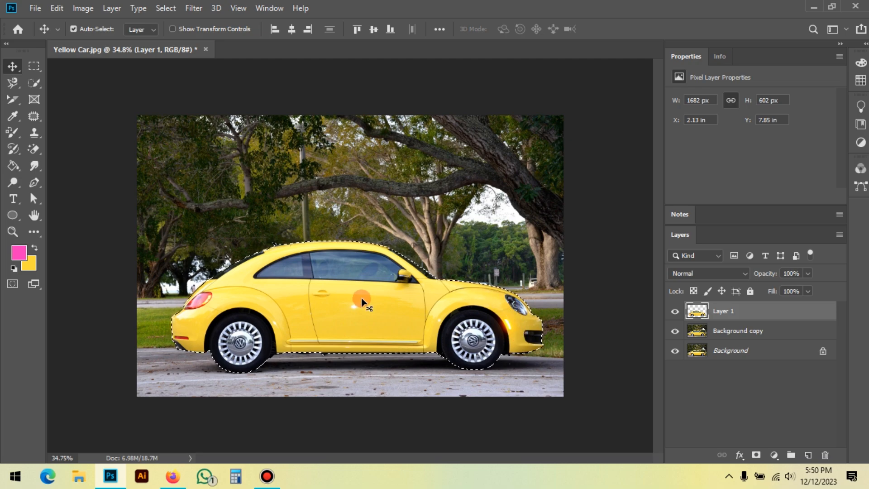
key("ctrl+d")
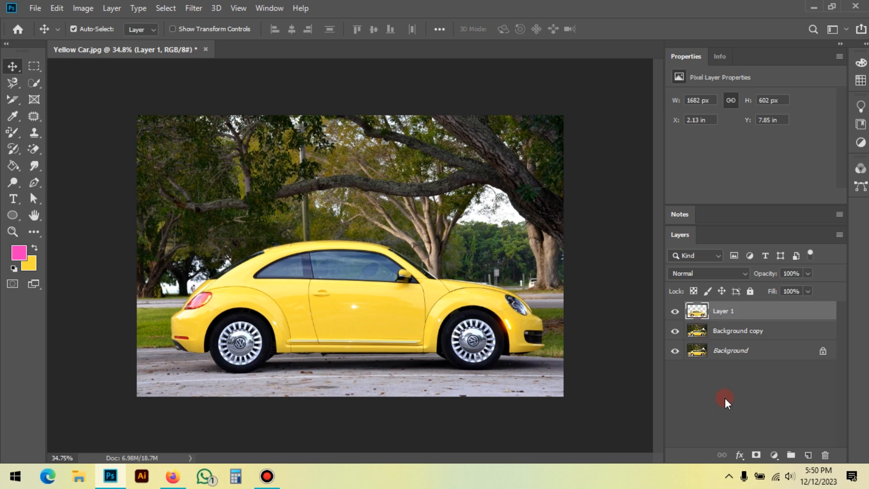
left_click(698, 314, "ctrl")
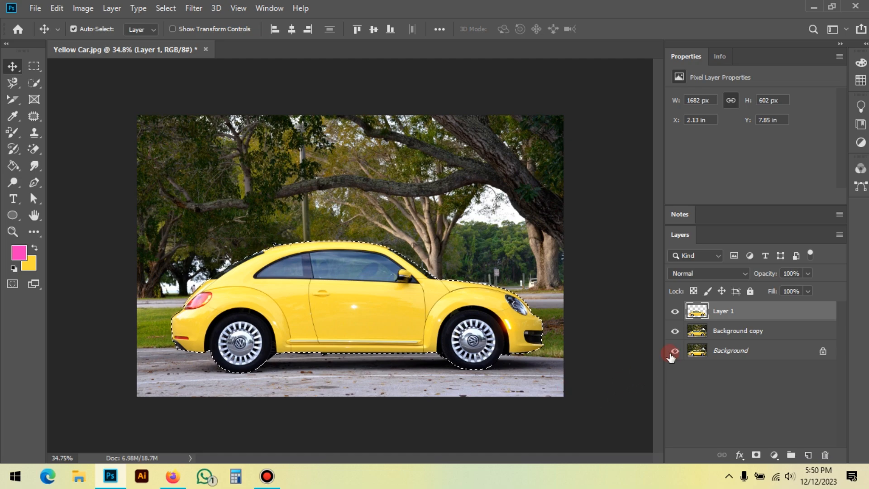
Step: Delete the selected car area from the Background copy layer, deselect, and hide Layer 1 and Background
left_click(743, 333)
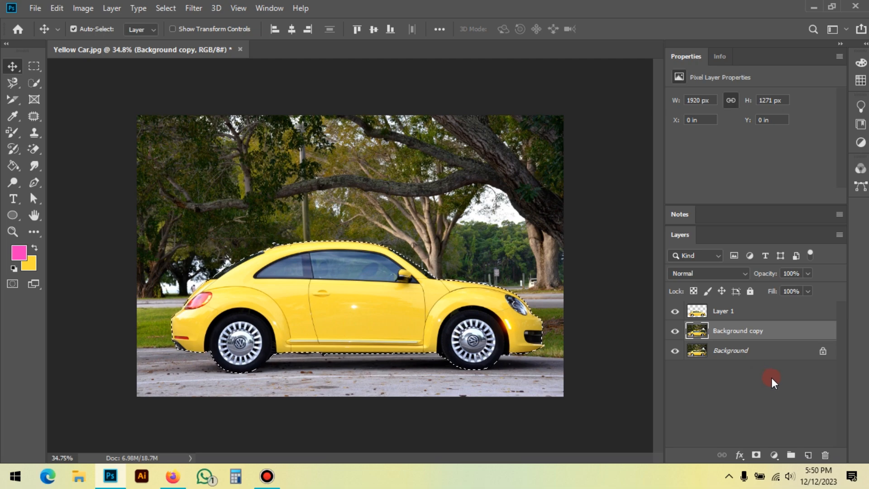
key("Delete")
key("ctrl+d")
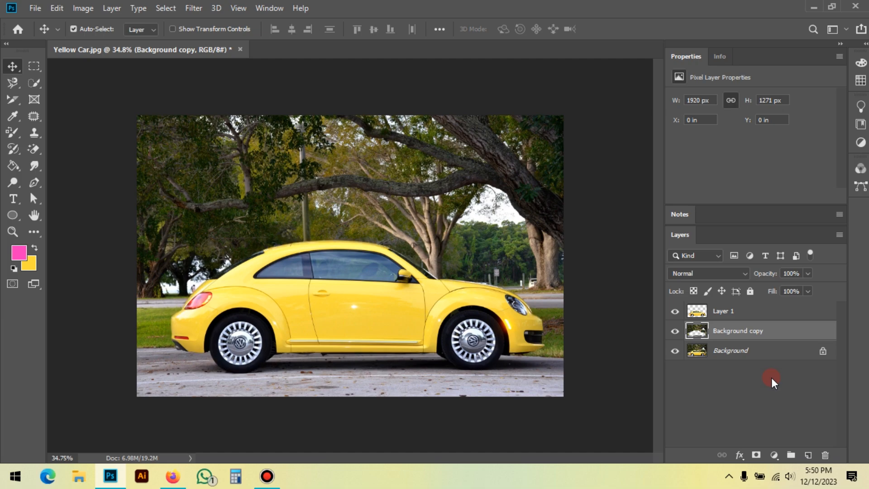
left_click(674, 311)
left_click(675, 350)
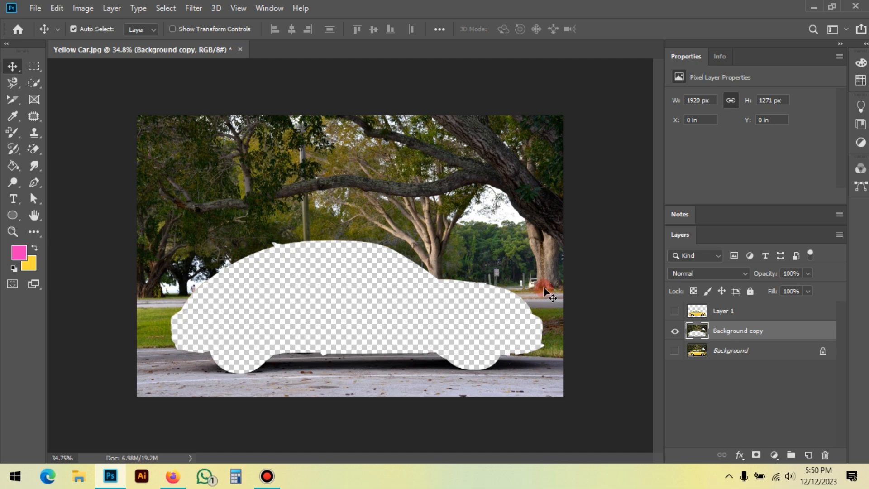
Step: Undo the car cut-out and deletion back to the active car selection on the Background copy layer
key("ctrl+z")
key("ctrl+z")
key("ctrl+z")
key("ctrl+z")
key("ctrl+z")
key("ctrl+z")
key("ctrl+z")
key("ctrl+z")
key("ctrl+z")
key("ctrl+z")
key("ctrl+z")
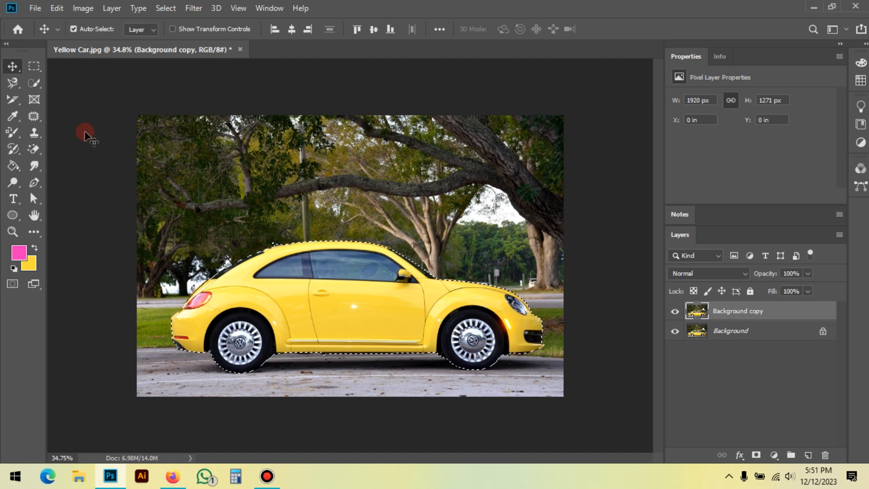
Step: Invert the car selection with the Quick Selection tool active so that everything around the car is selected
left_click(33, 83)
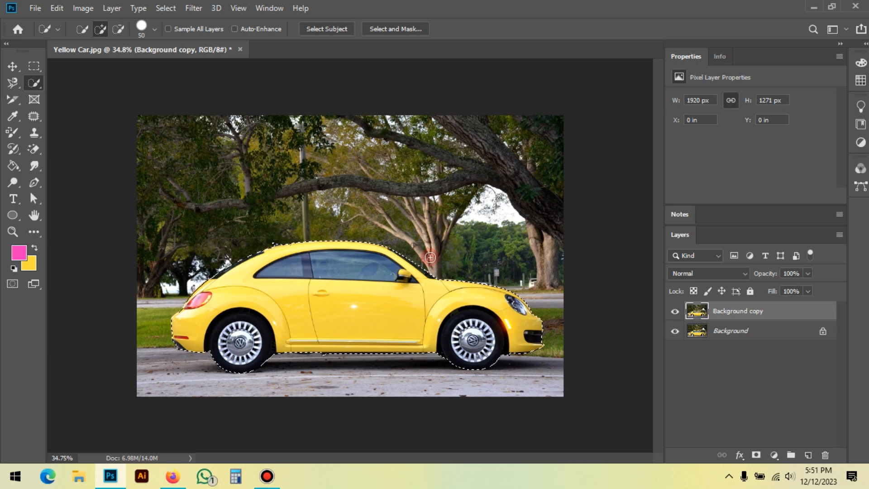
right_click(344, 260)
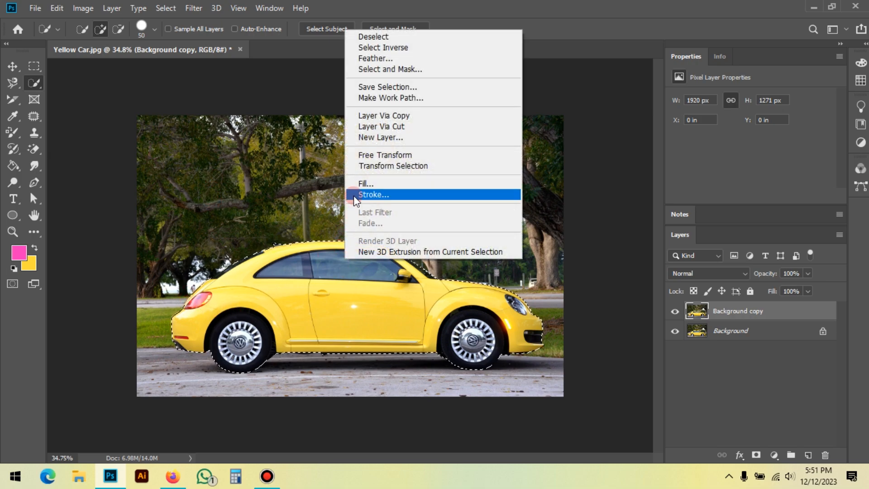
left_click(410, 54)
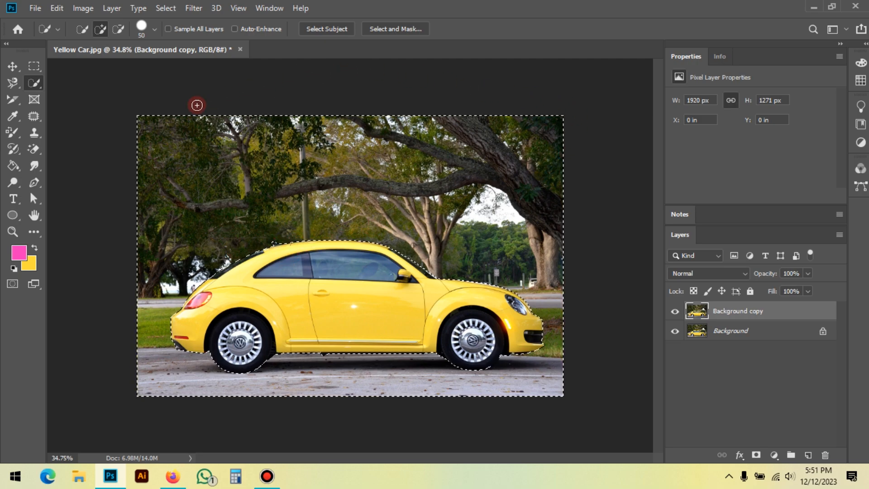
key("ctrl+shift+i")
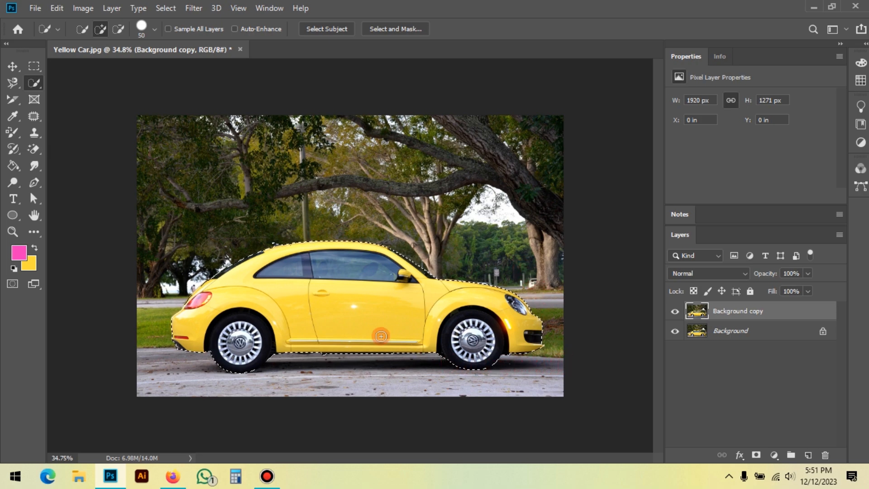
right_click(317, 261)
left_click(389, 50)
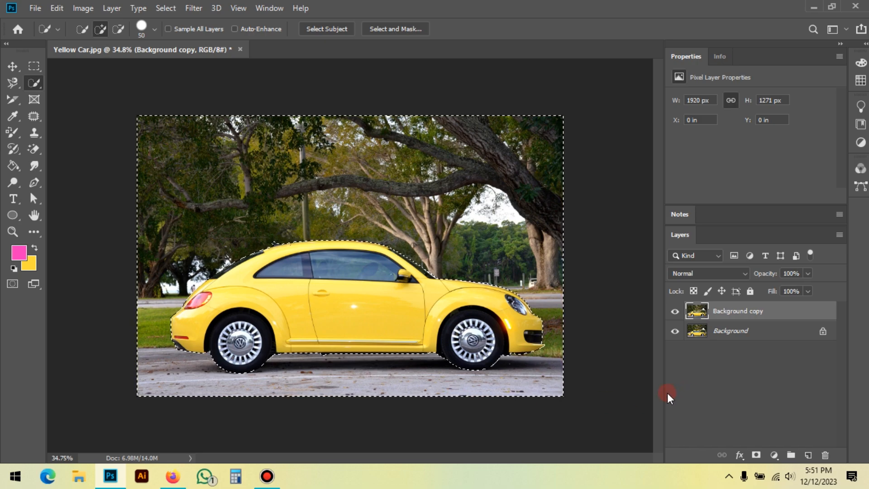
Step: Copy the selected surroundings onto a new layer, and check it by hiding and reshowing Background copy and Background
key("ctrl+j")
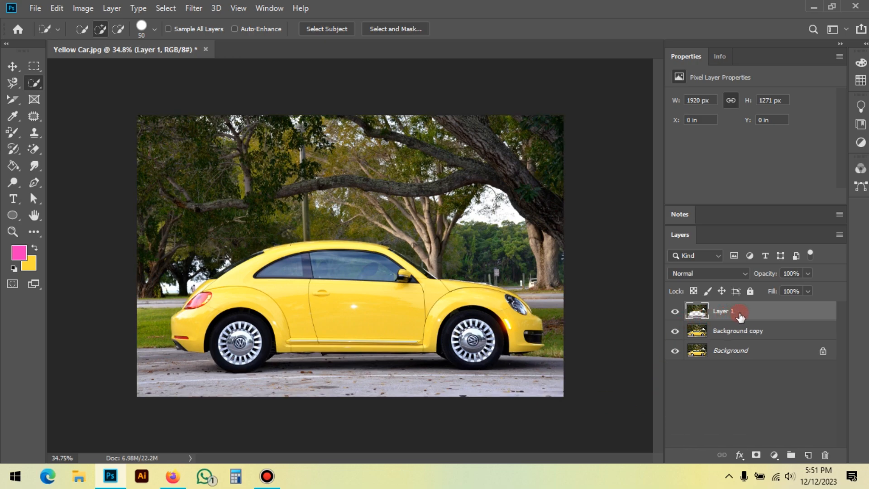
left_click(676, 332)
left_click(675, 352)
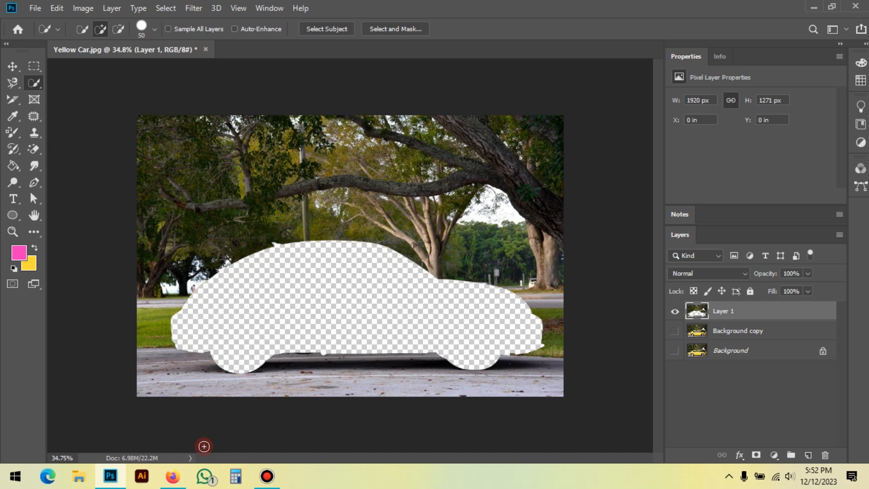
left_click(674, 331)
left_click(674, 350)
left_click(726, 414)
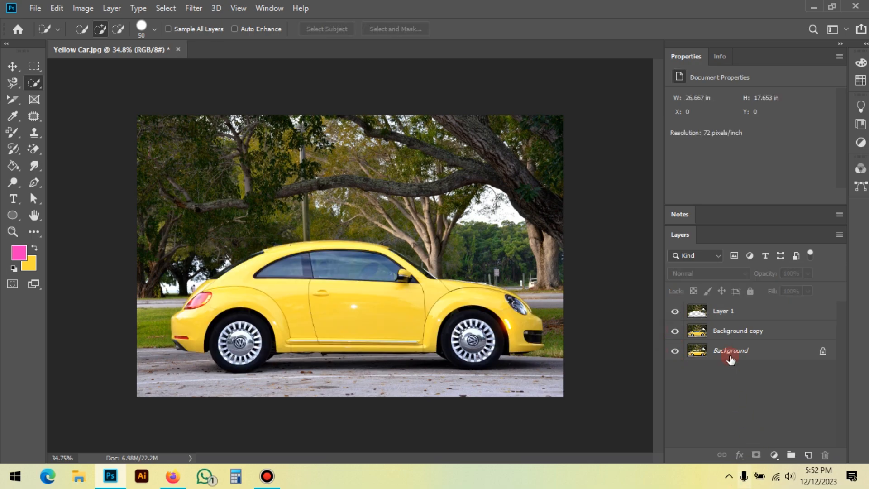
left_click(733, 311)
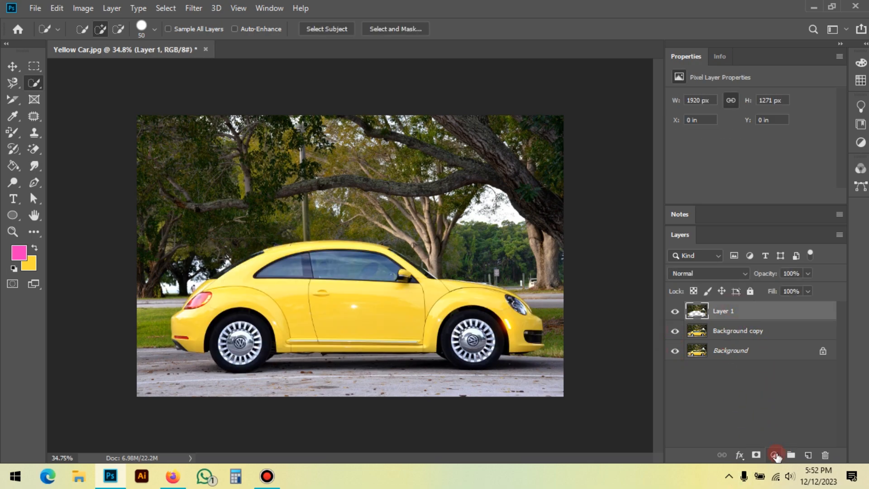
left_click(775, 455)
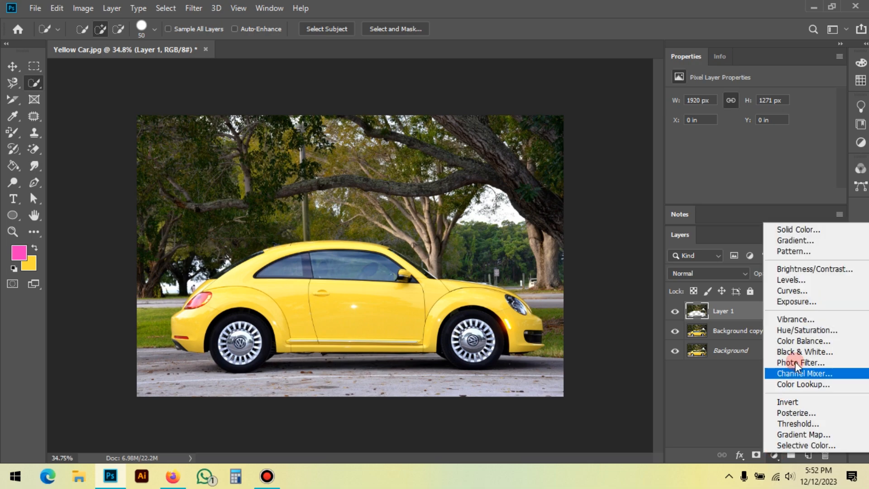
left_click(733, 396)
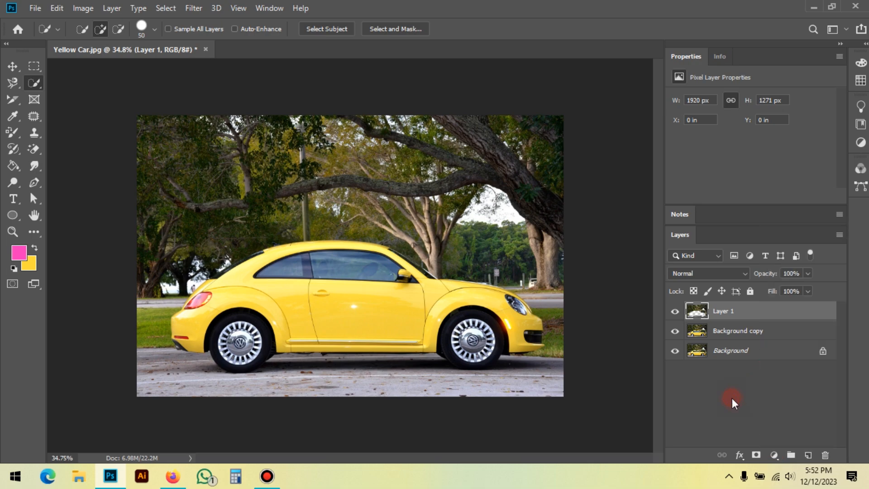
Step: Rename Layer 1, which holds the surroundings without the car, as background
left_click(716, 309)
double_click(722, 312)
type("background")
key("Return")
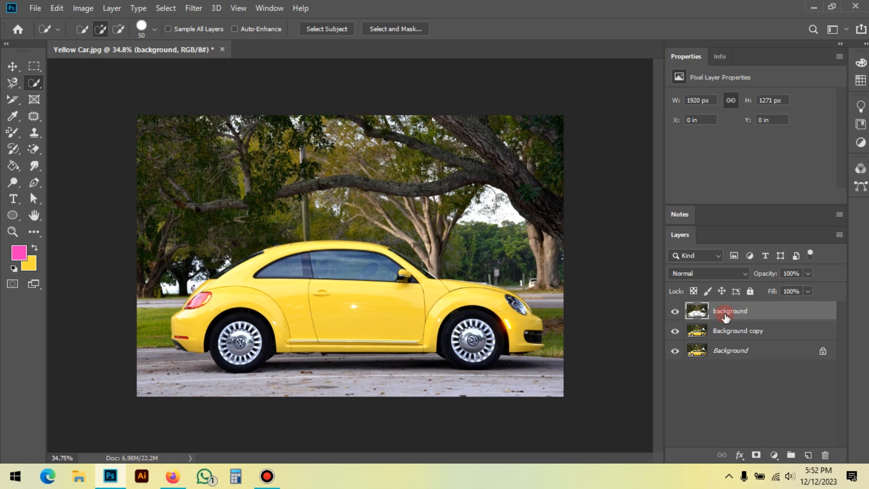
Step: Rename the Background copy layer as car
double_click(741, 331)
type("car")
key("Return")
left_click(727, 401)
Step: Add a Hue/Saturation adjustment layer directly above the layer named background
left_click(773, 311)
left_click(774, 455)
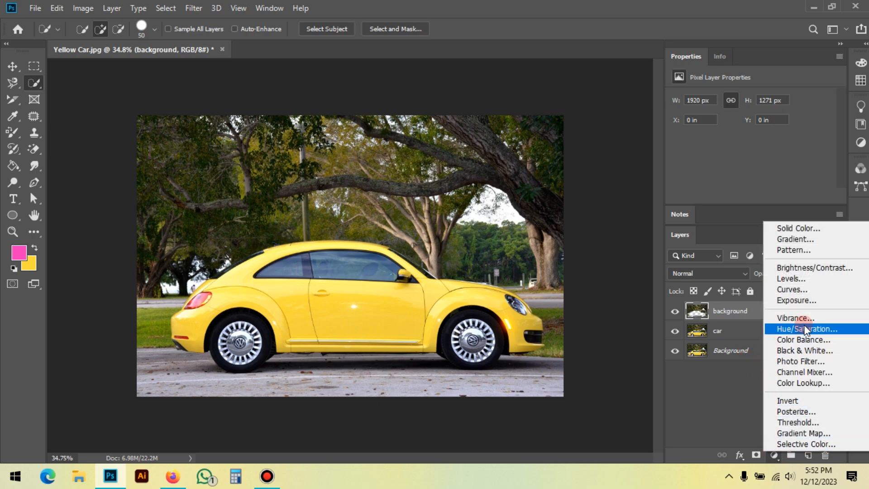
left_click(780, 329)
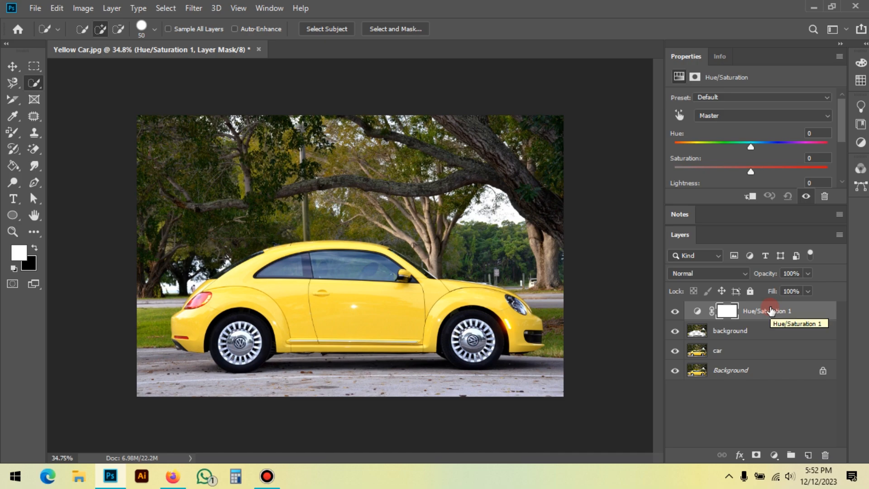
Step: Delete the Hue/Saturation layer above background and add a new Hue/Saturation adjustment layer directly above the car layer
left_click(825, 455)
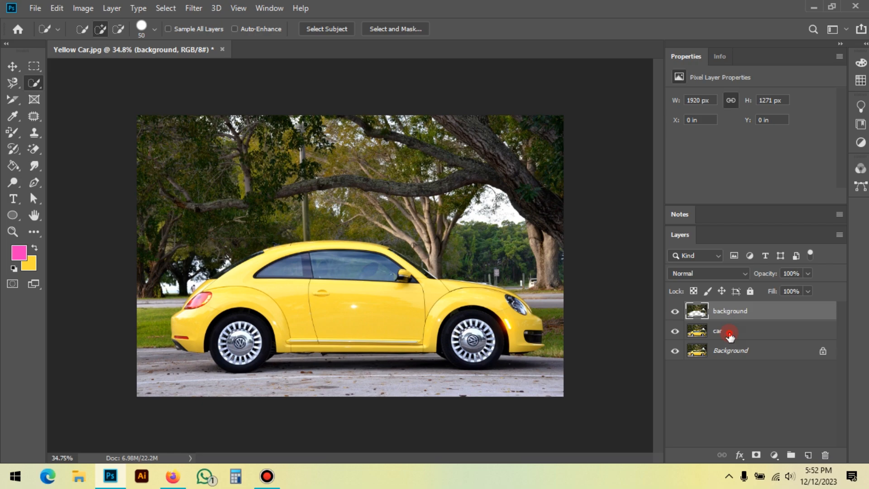
left_click(745, 335)
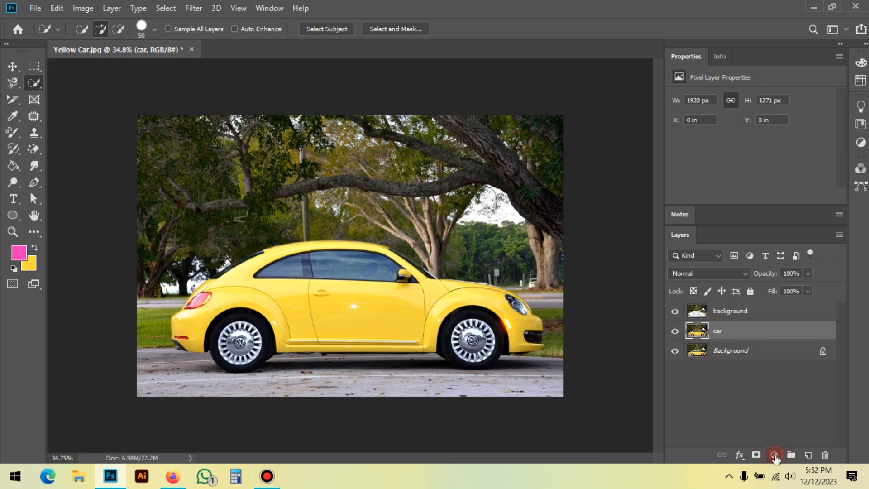
left_click(774, 456)
left_click(799, 330)
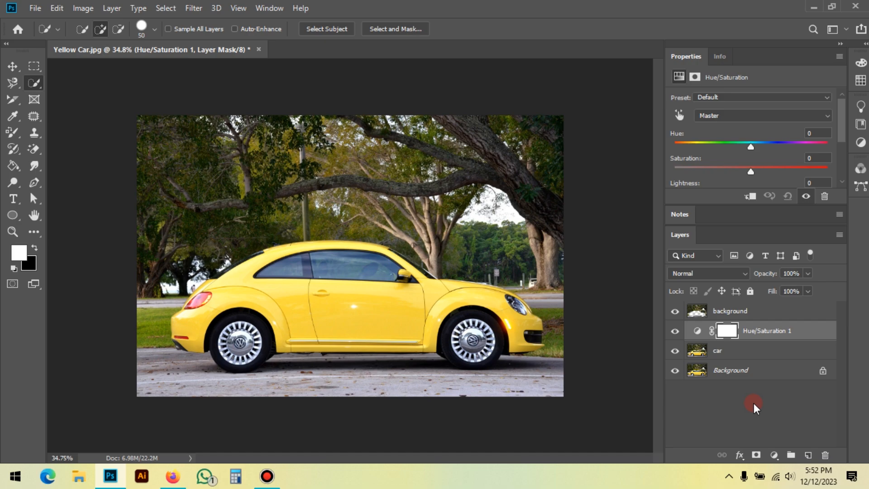
left_click(742, 374)
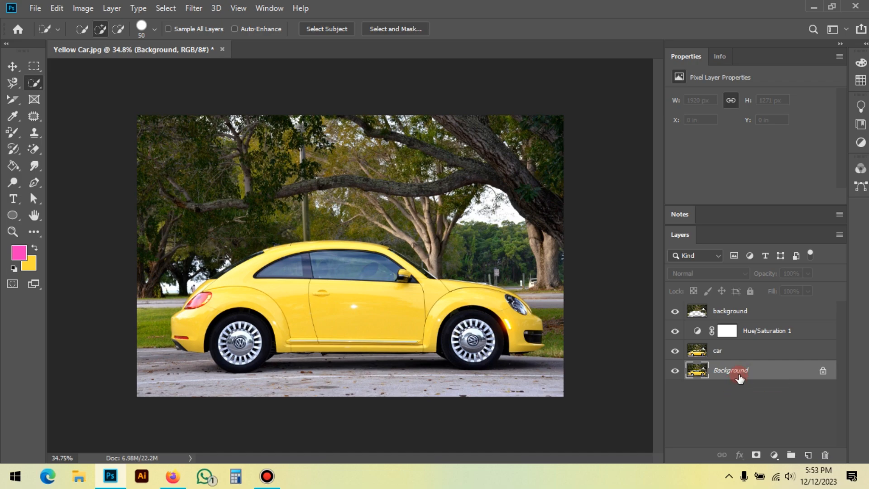
left_click(775, 455)
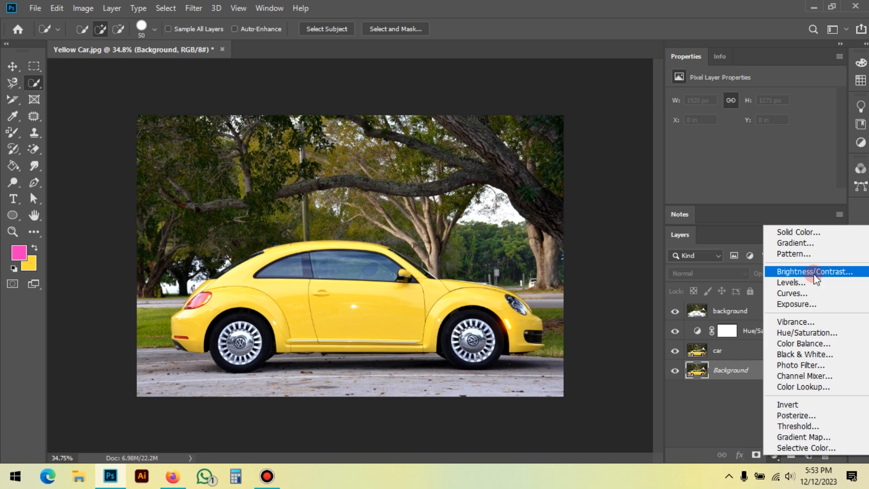
left_click(743, 373)
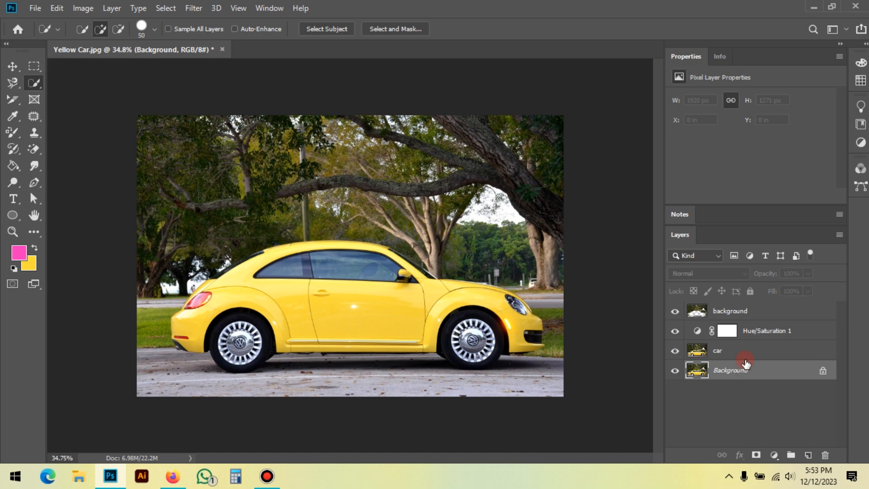
left_click(735, 351)
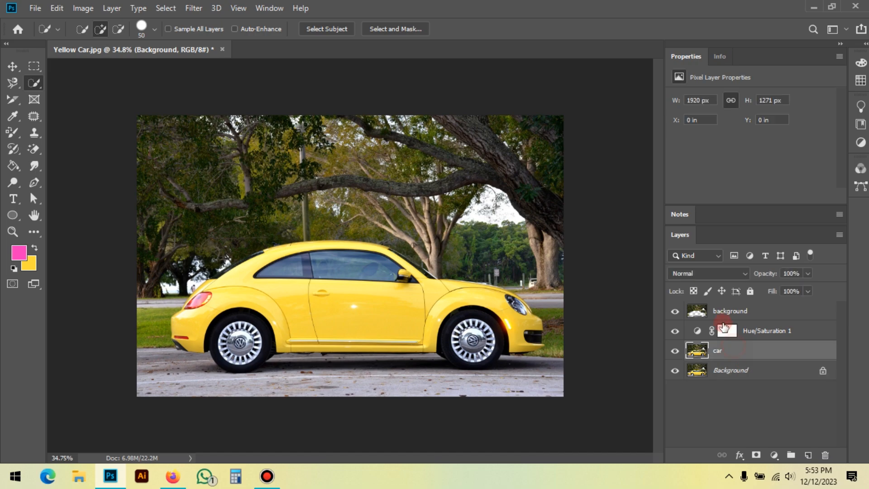
left_click(738, 312)
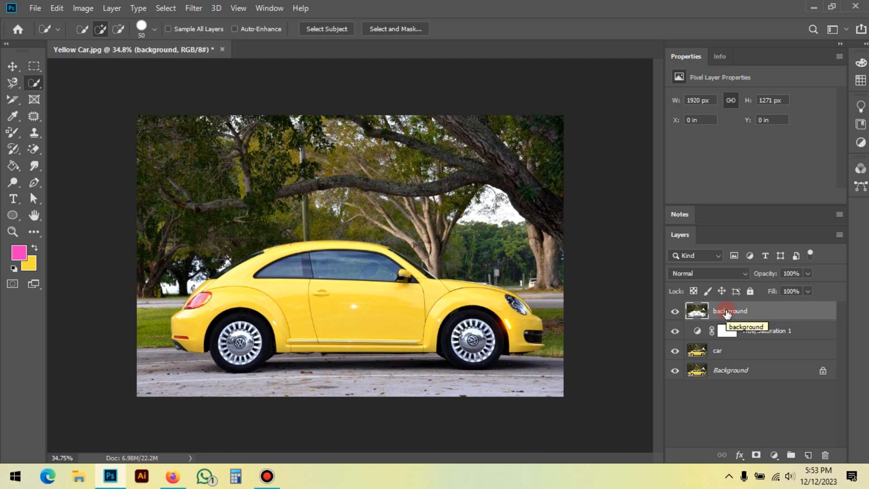
Step: Try a hue shift with the Hue/Saturation layer moved above background, and return that layer to its place directly above car
left_click(788, 335)
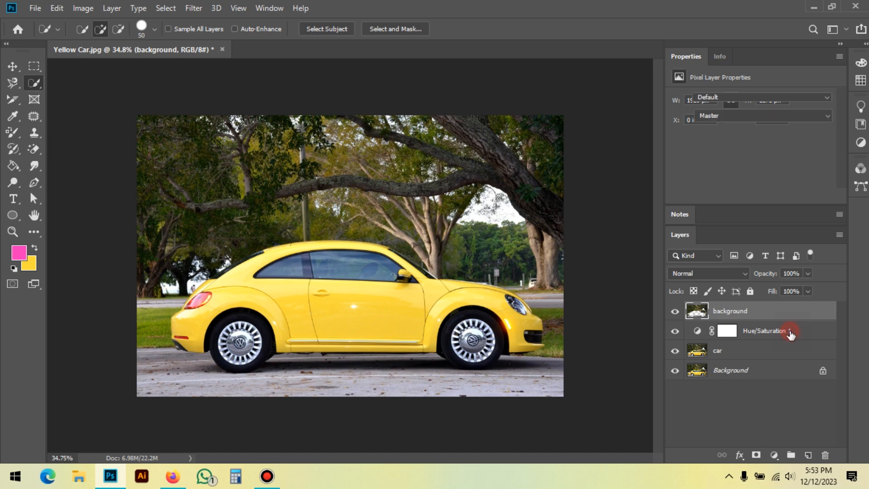
left_click_drag(726, 351, 760, 307)
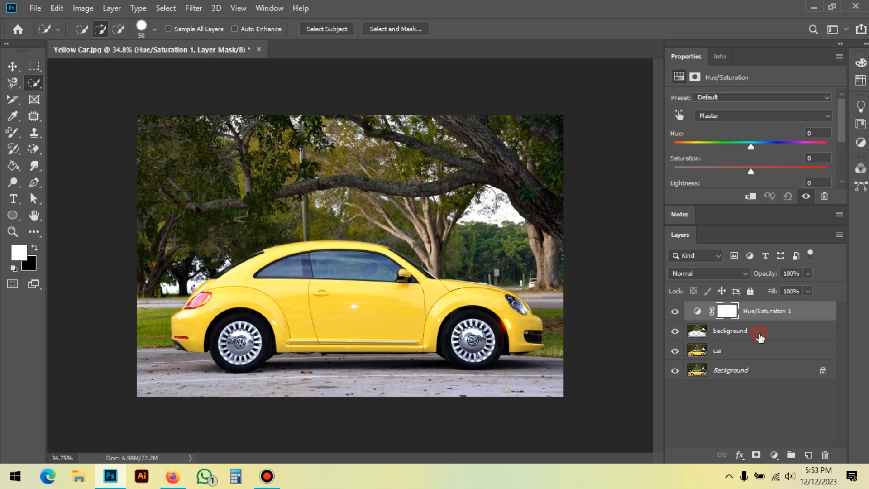
left_click_drag(751, 147, 731, 146)
left_click(786, 202)
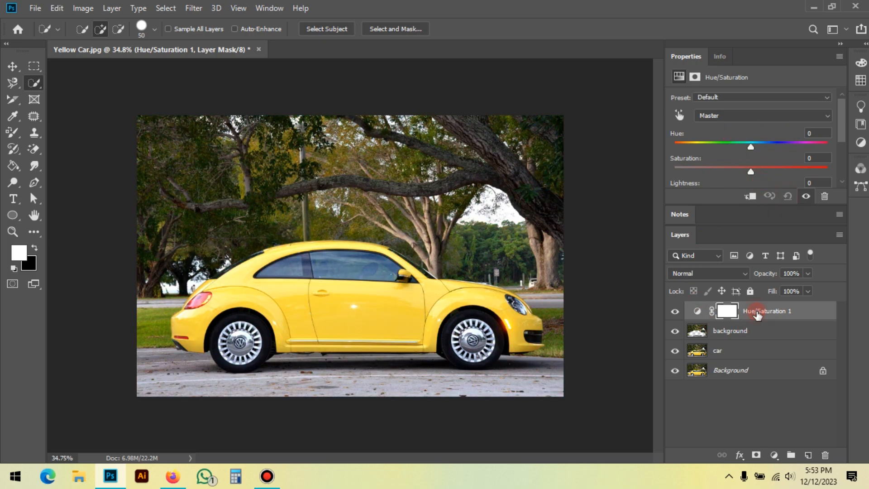
left_click(767, 413)
left_click(787, 316)
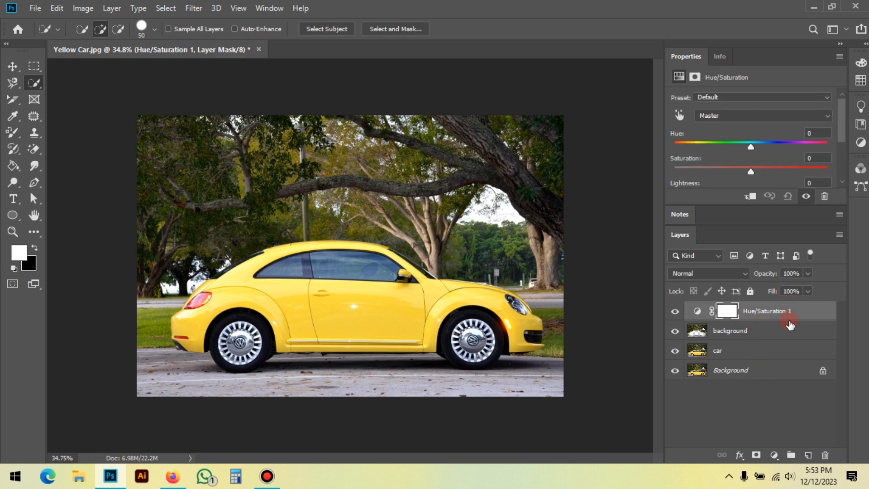
left_click_drag(788, 311, 787, 336)
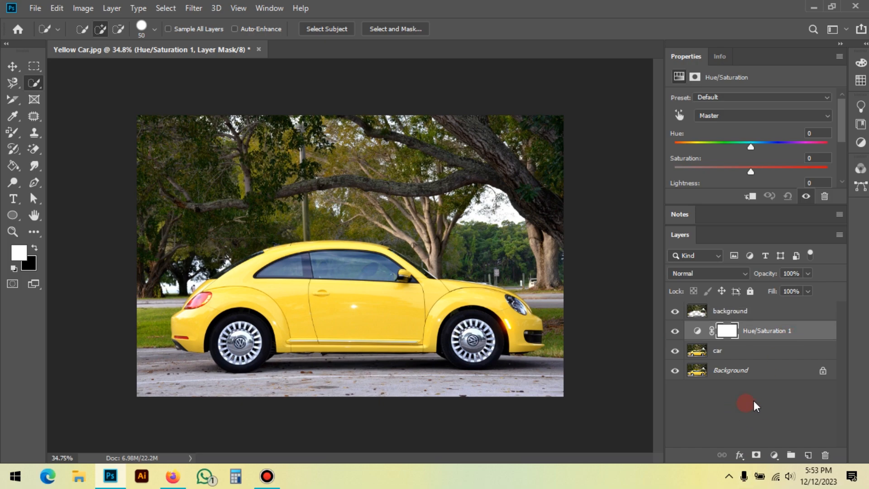
Step: Set the Hue/Saturation layer's hue to -94 to turn the car pink
left_click_drag(750, 147, 750, 167)
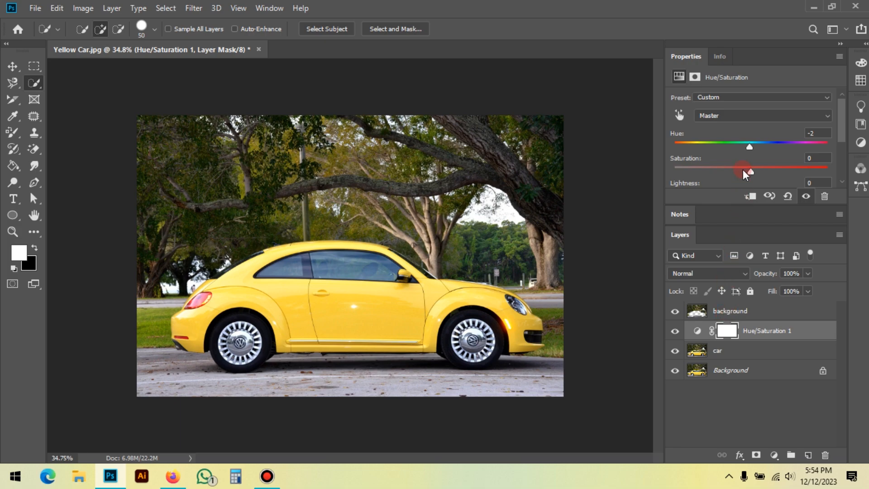
left_click_drag(749, 147, 701, 147)
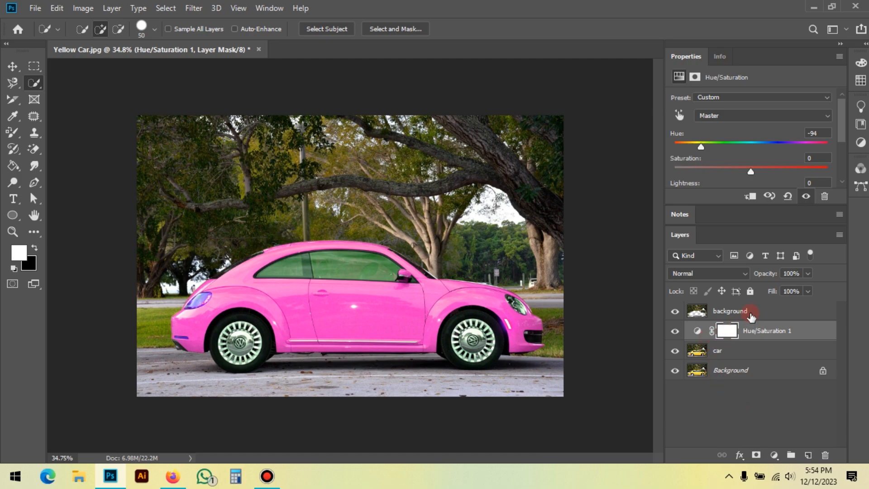
Step: Hide and reshow the layer named background to compare how the hue shift affects the surroundings
left_click(720, 311)
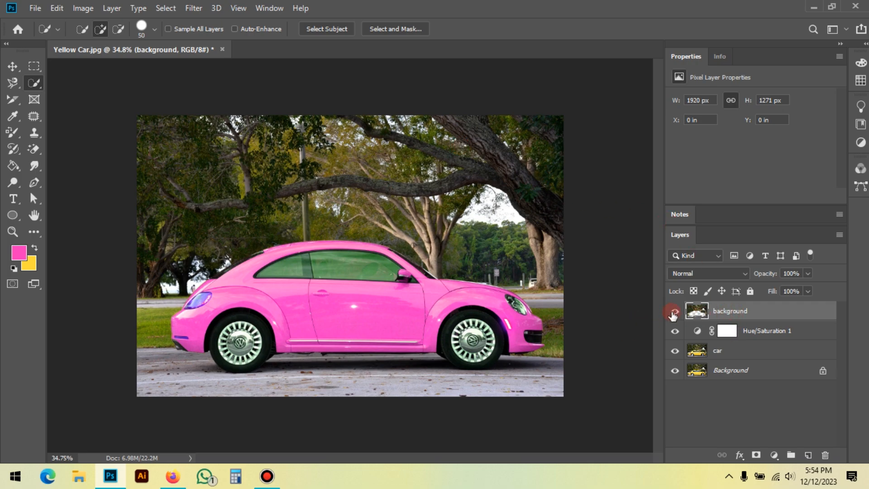
left_click(675, 311)
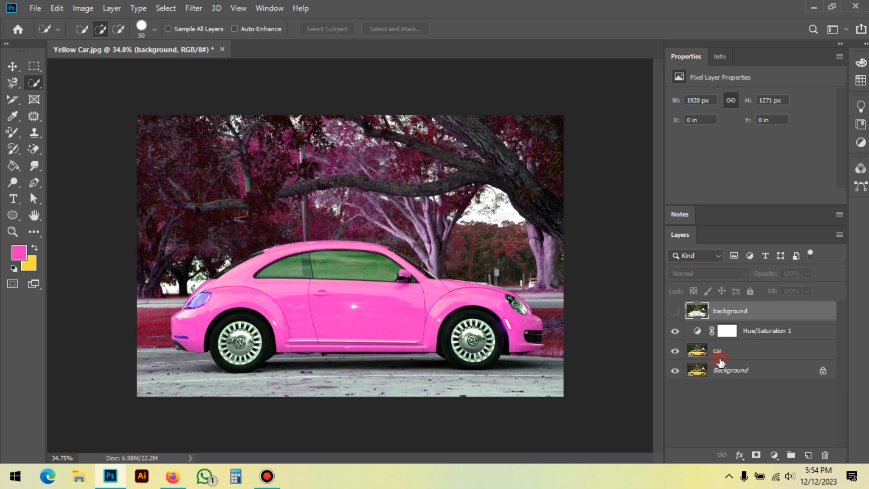
left_click(747, 350)
left_click(715, 353)
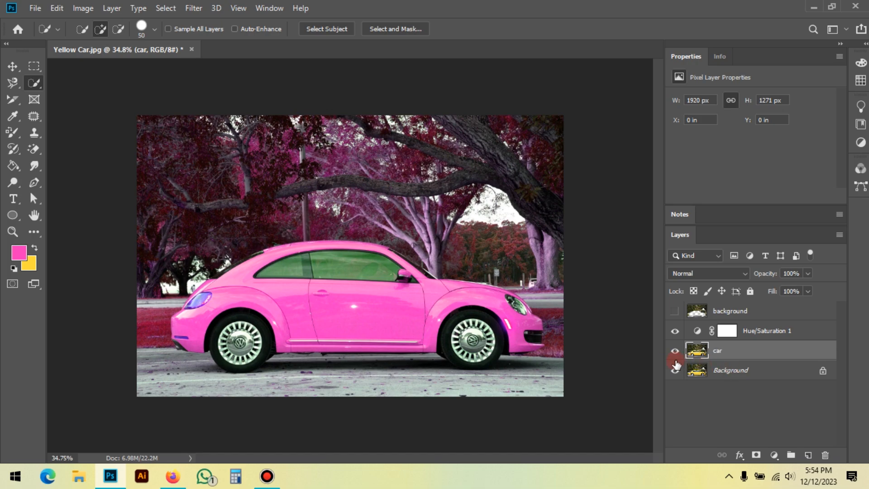
left_click(735, 310)
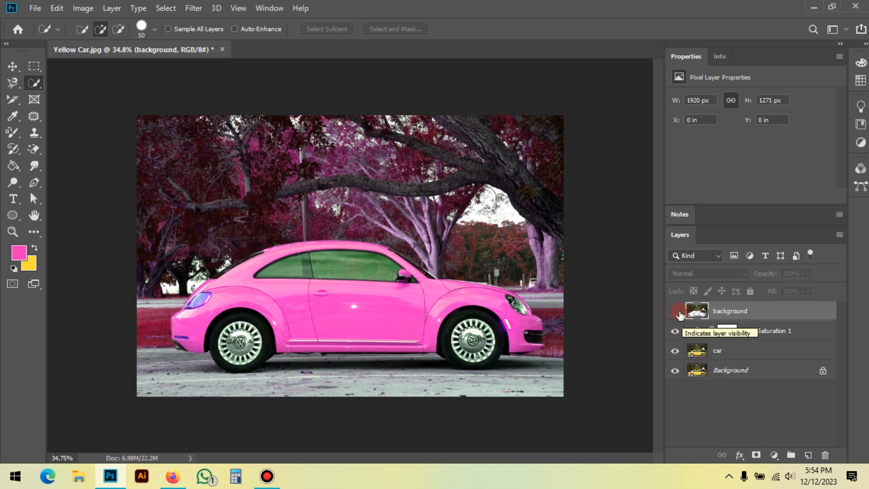
left_click(676, 311)
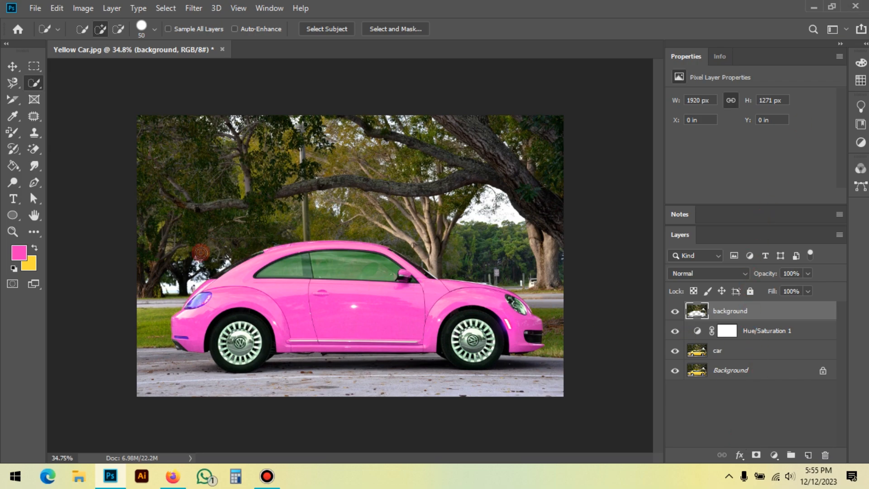
Step: Save the layered image to the Desktop in Photoshop PSD format as pink colo car, and close the document
left_click(13, 66)
left_click(34, 8)
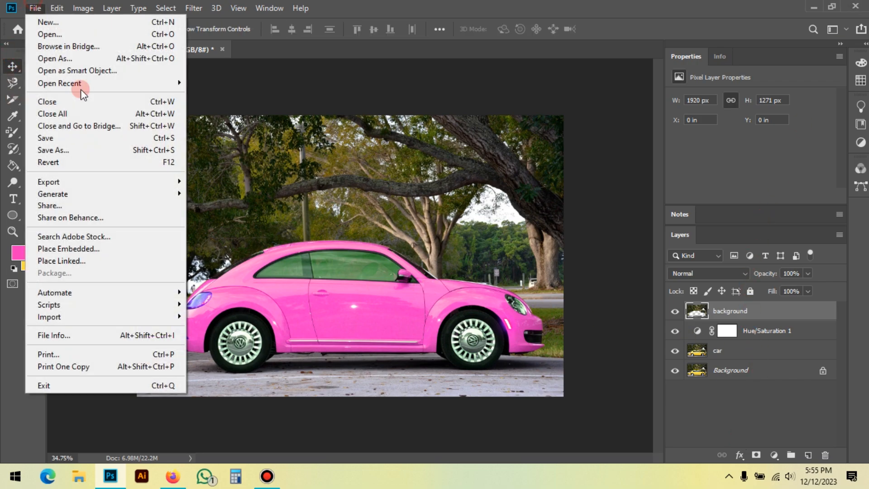
left_click(90, 149)
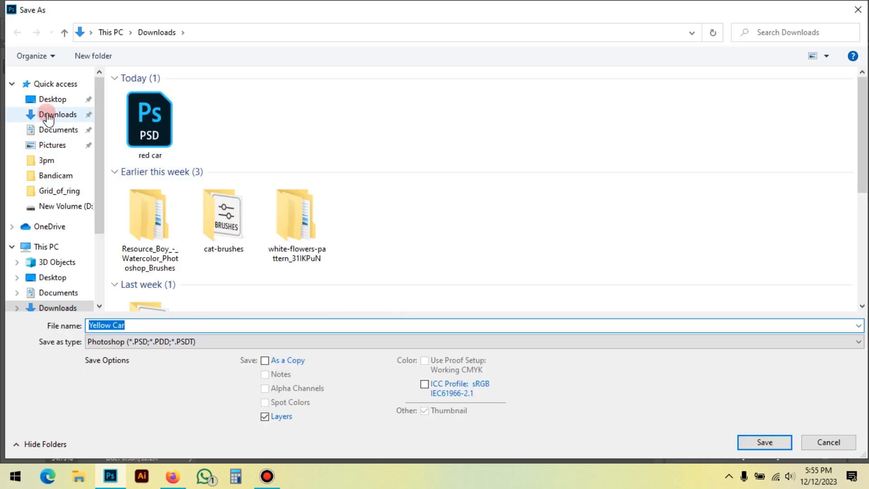
left_click(51, 101)
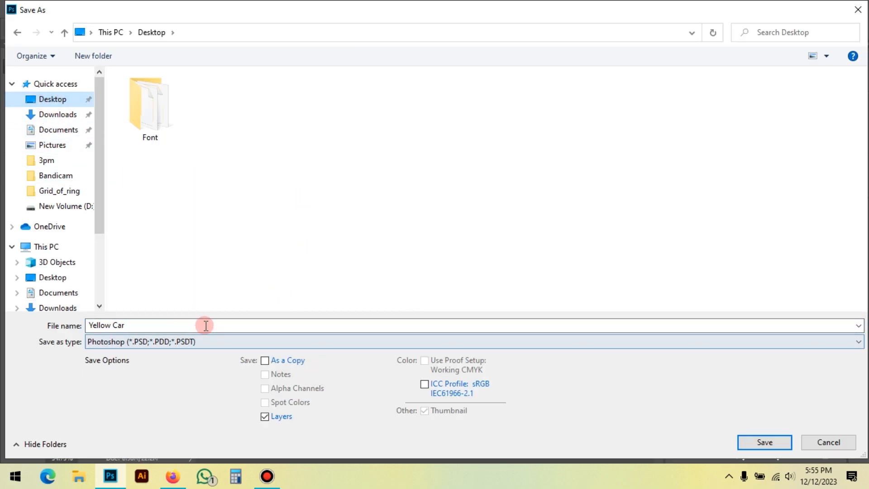
left_click(206, 325)
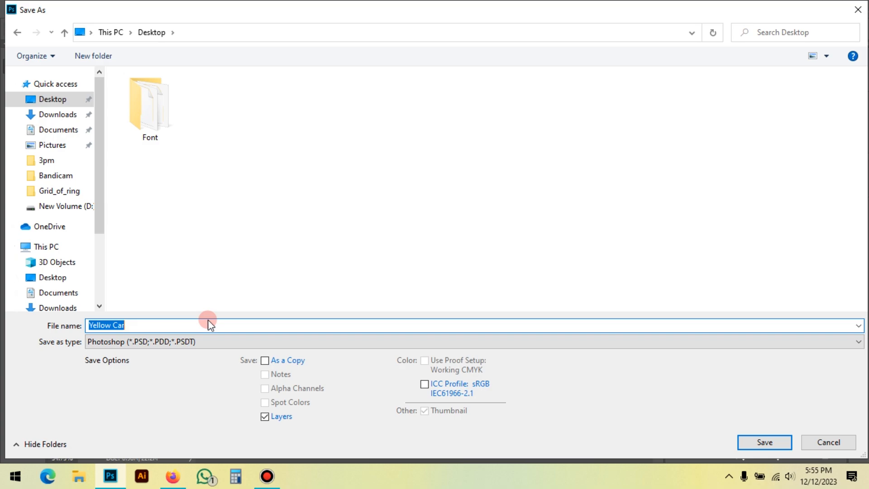
type("pink colo car")
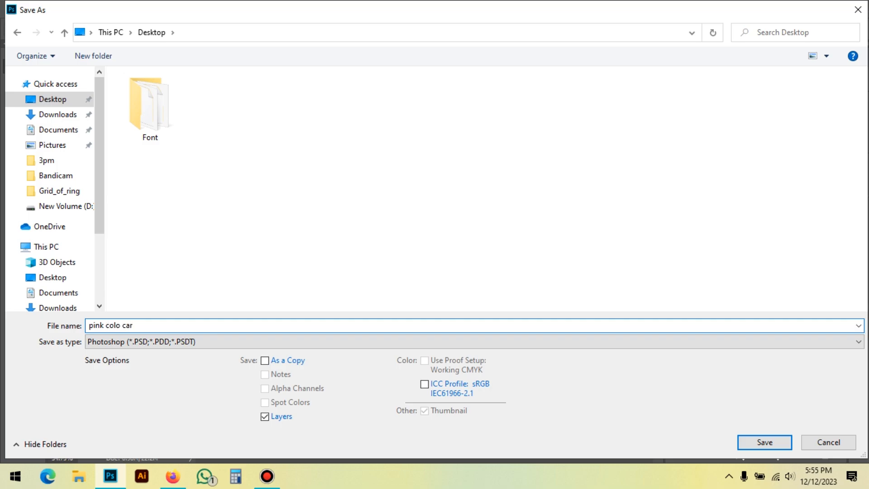
key("Return")
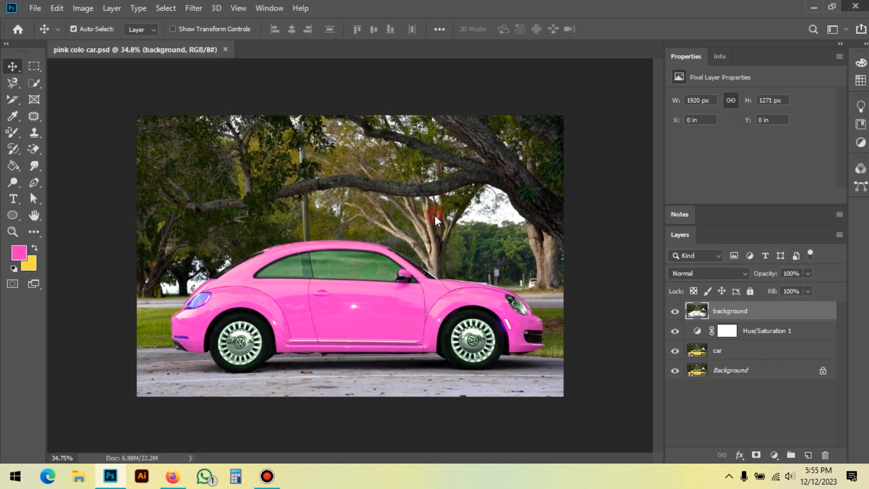
key("ctrl+w")
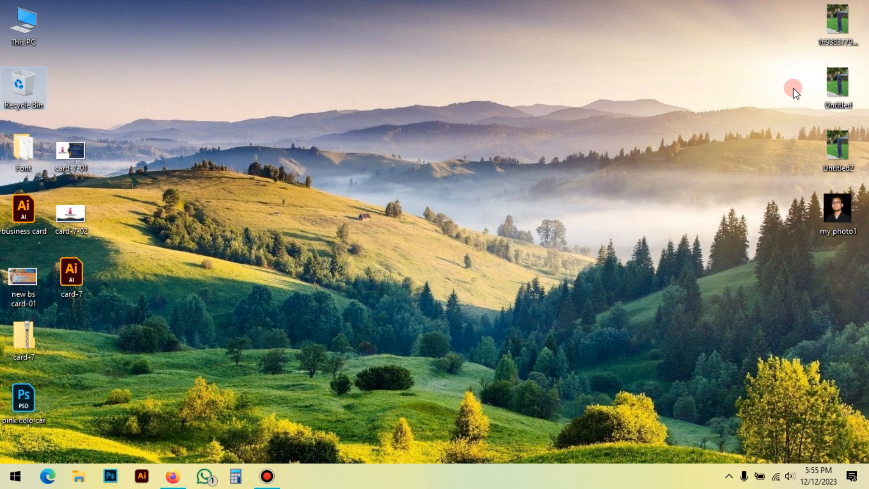
Step: Move the pink colo car file to an open area of the Windows desktop and open it in Photoshop
left_click(24, 398)
left_click_drag(254, 235, 256, 232)
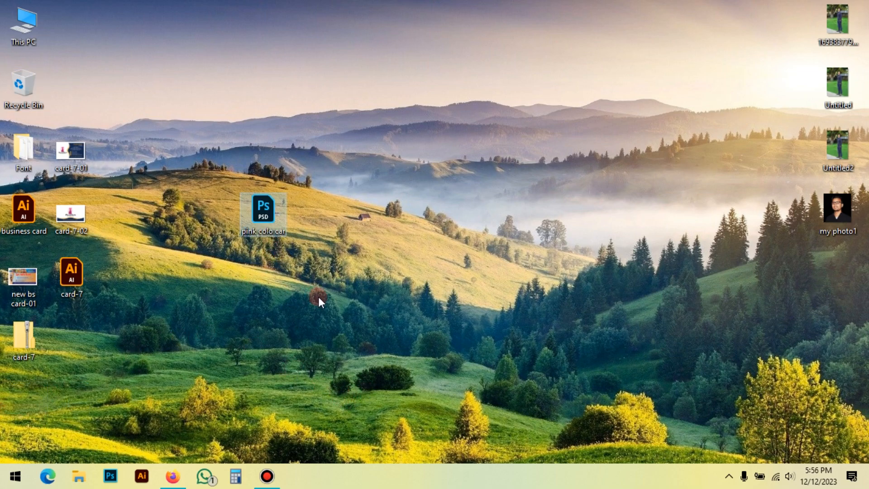
left_click_drag(204, 156, 350, 285)
double_click(268, 216)
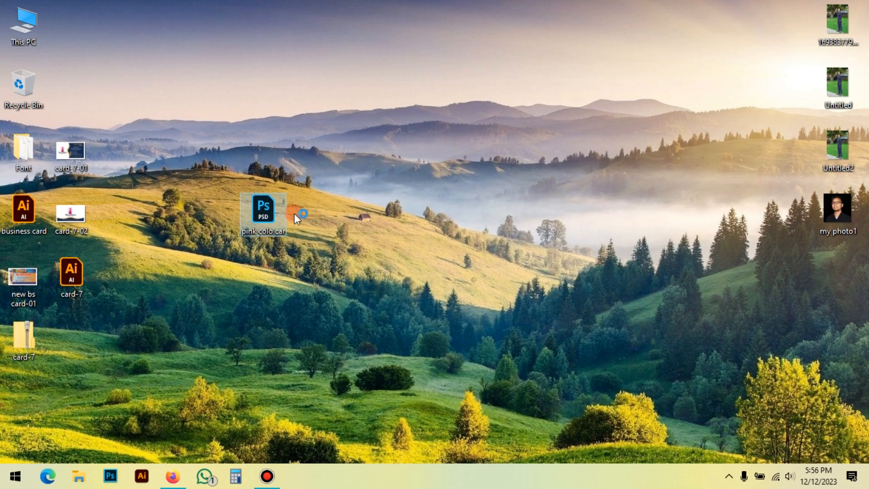
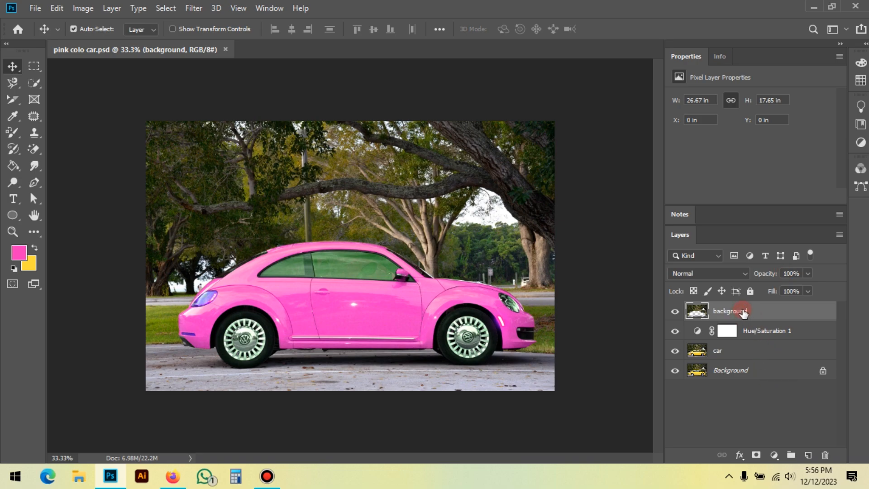
Step: Try a saturation of +23 on the Hue/Saturation layer, and reset the adjustment to its defaults
left_click(804, 334)
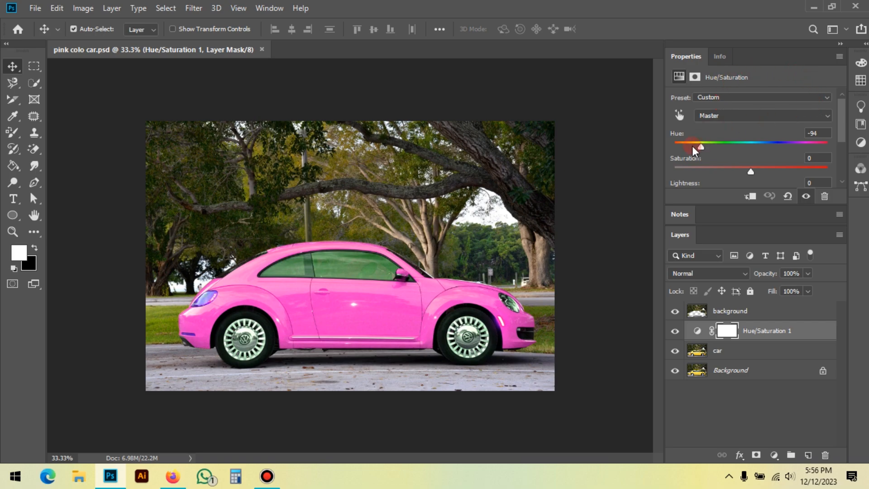
left_click_drag(700, 147, 729, 168)
left_click(789, 196)
left_click_drag(791, 172, 768, 184)
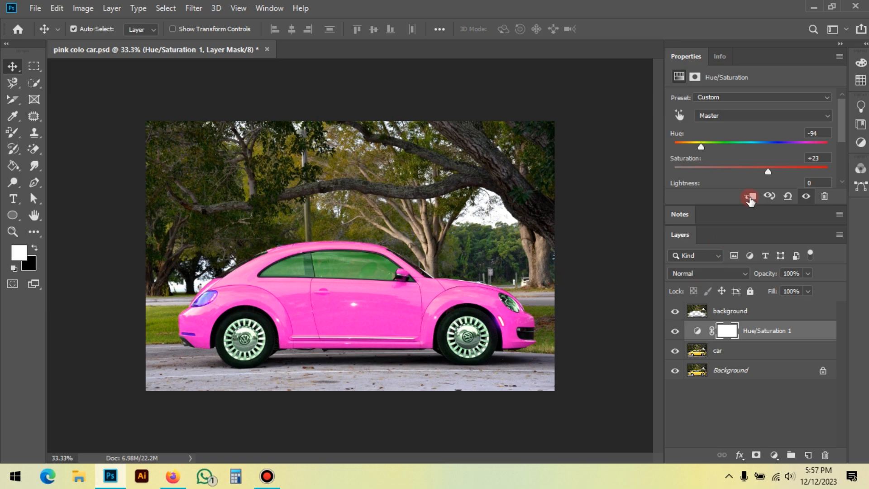
left_click(788, 196)
left_click(785, 205)
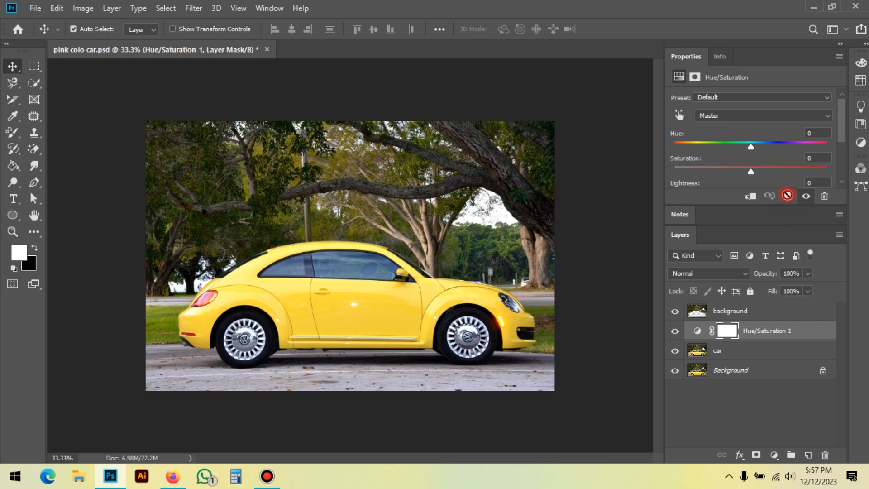
Step: Set the Hue/Saturation layer's hue to -90 to make the car pink
left_click(756, 314)
left_click(763, 334)
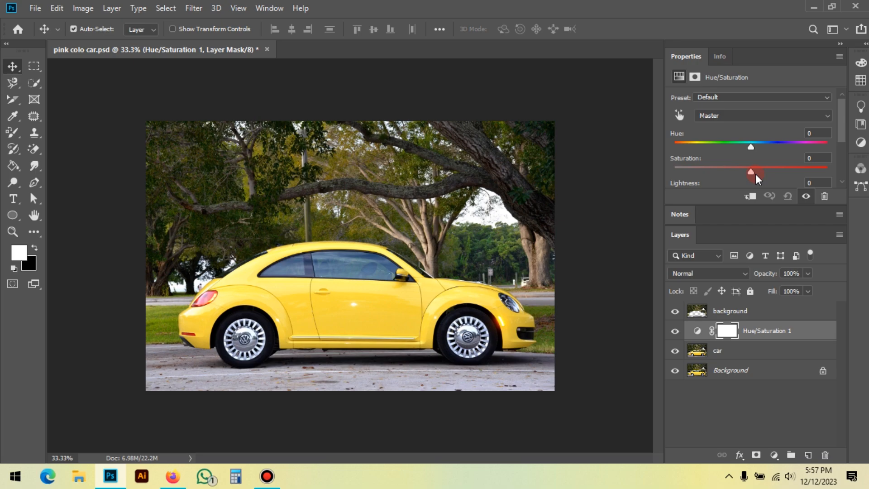
left_click_drag(754, 146, 729, 148)
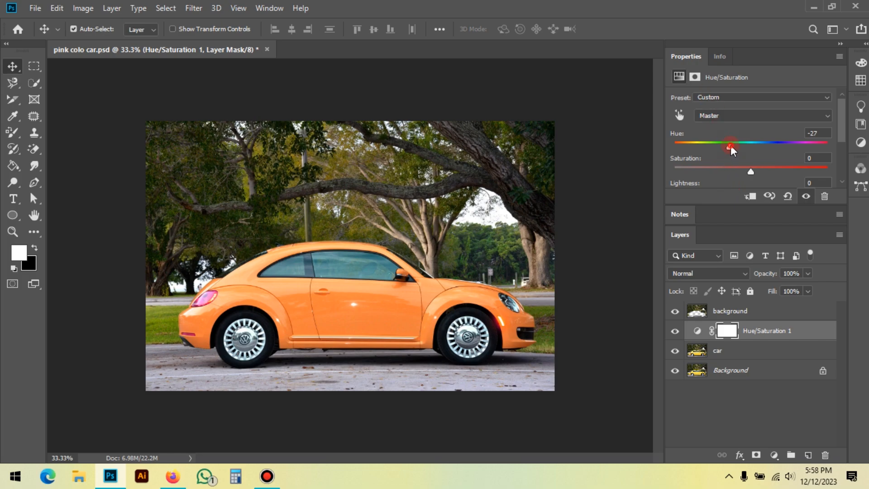
left_click_drag(730, 145, 748, 145)
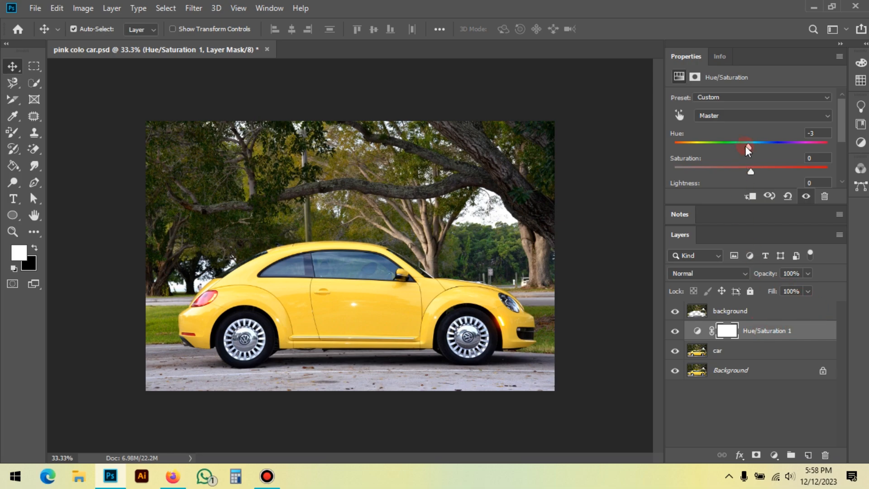
left_click_drag(749, 145, 703, 162)
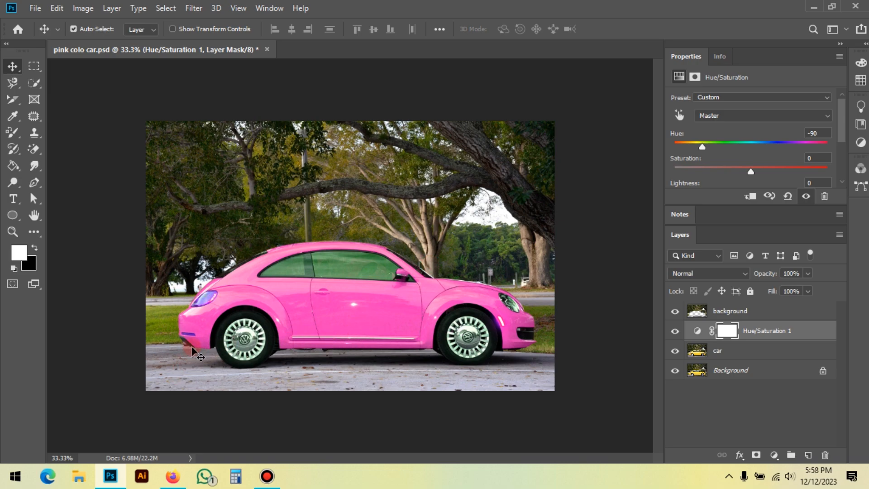
Step: Compare the rear lights with the Hue/Saturation layer shown and hidden, and leave that layer hidden
scroll(214, 323, "up", 12)
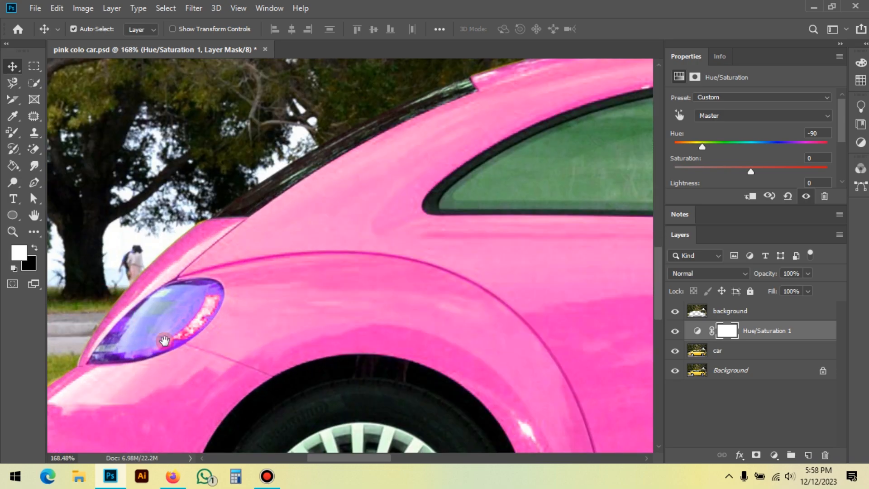
left_click_drag(161, 342, 243, 268)
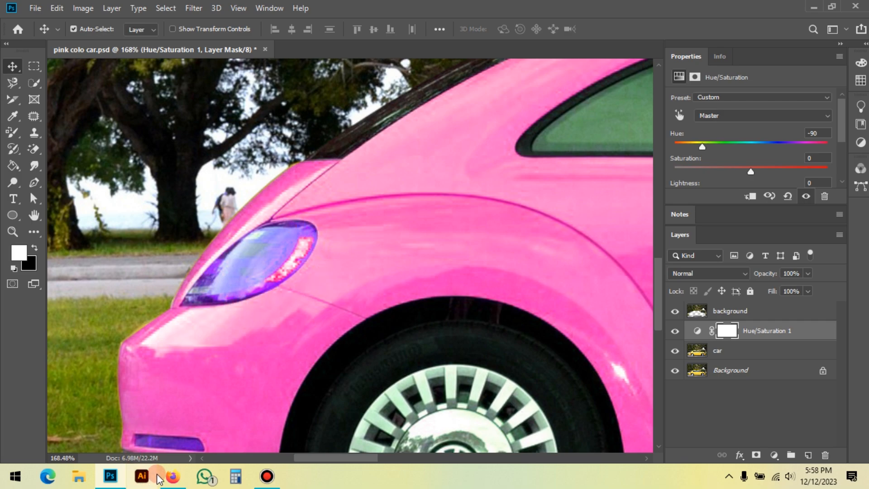
left_click_drag(281, 368, 285, 345)
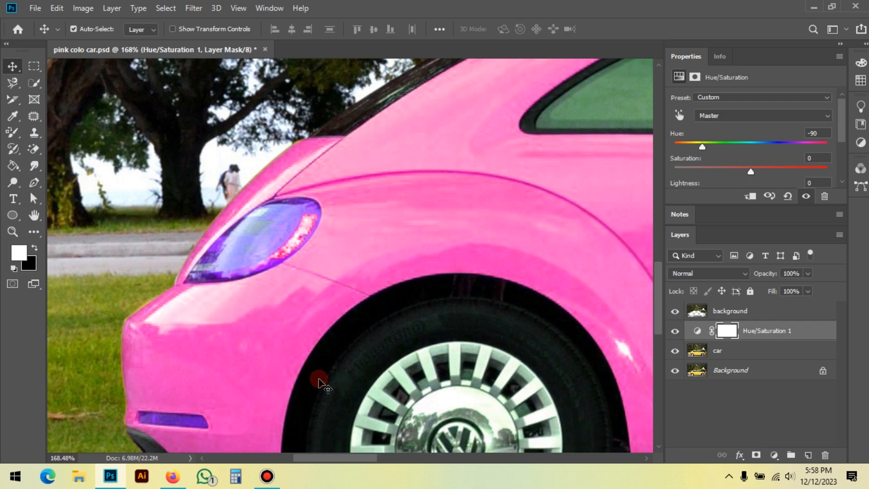
left_click(674, 332)
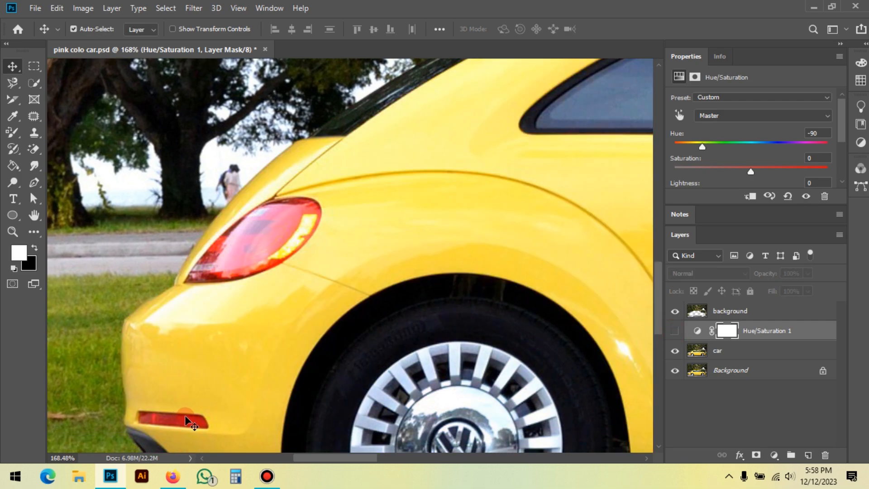
left_click(675, 331)
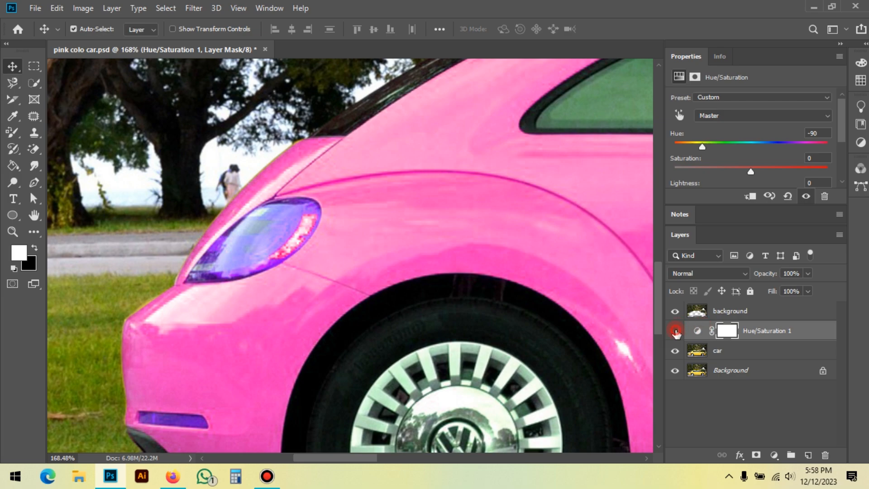
left_click(675, 331)
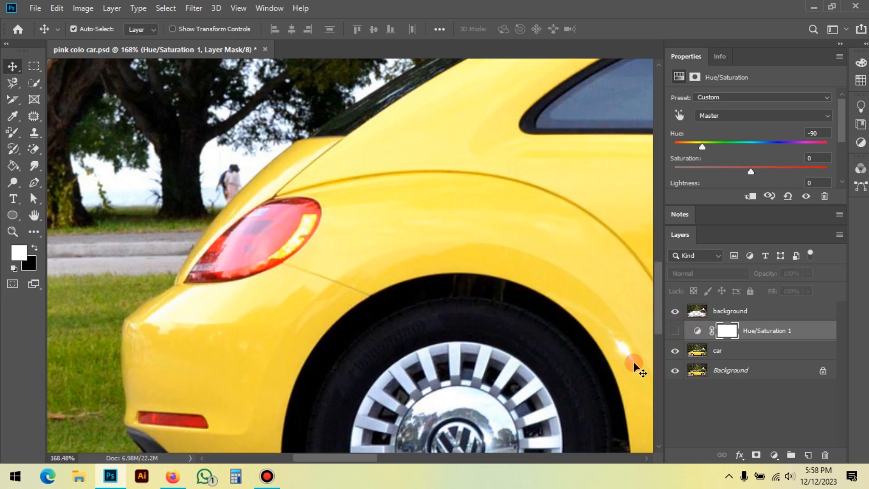
Step: Trace the outline of the rear tail light on the car layer with a closed Pen tool path
left_click(724, 355)
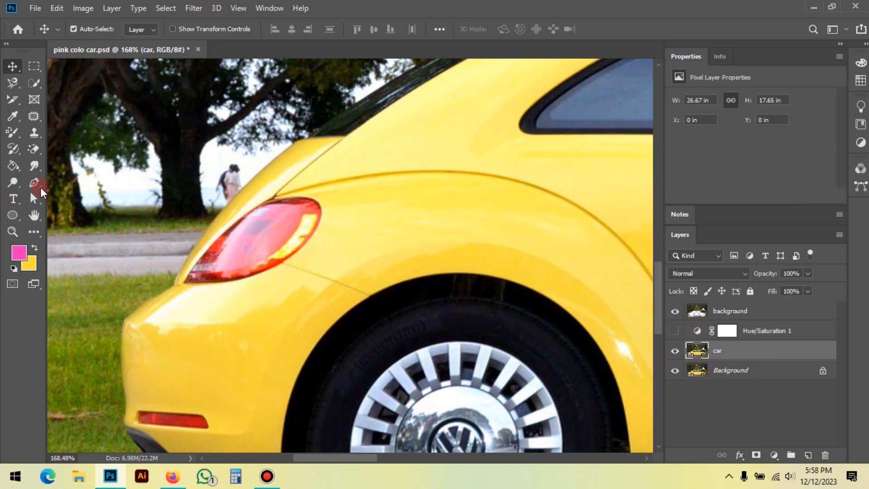
left_click(40, 185)
scroll(187, 284, "up", 2)
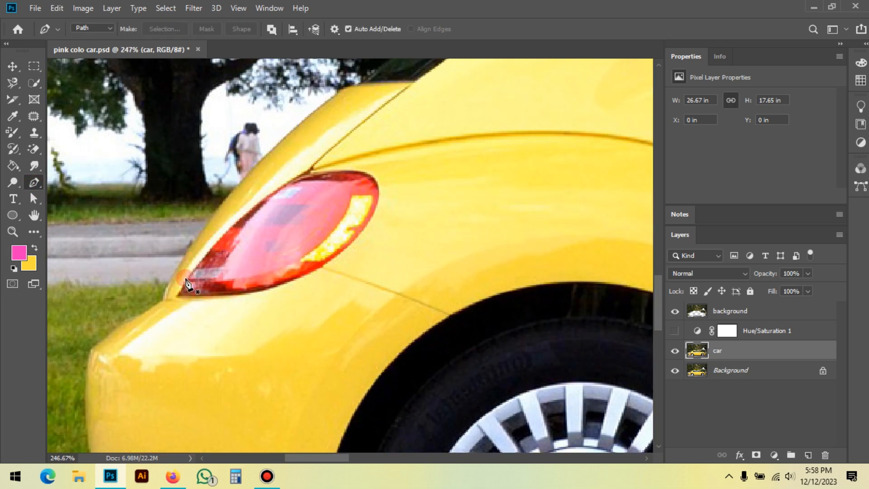
scroll(187, 284, "up", 2)
left_click(174, 302)
key("ctrl+z")
left_click(175, 305)
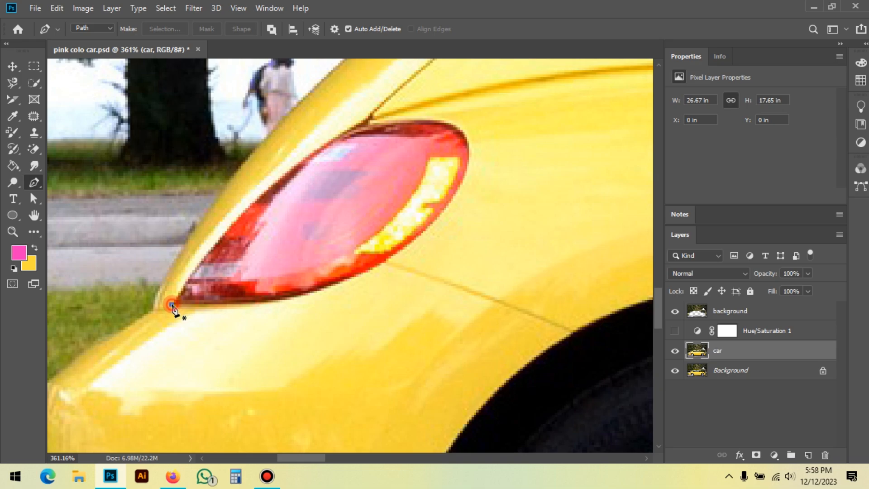
scroll(225, 330, "down", 1)
left_click_drag(336, 174, 428, 146)
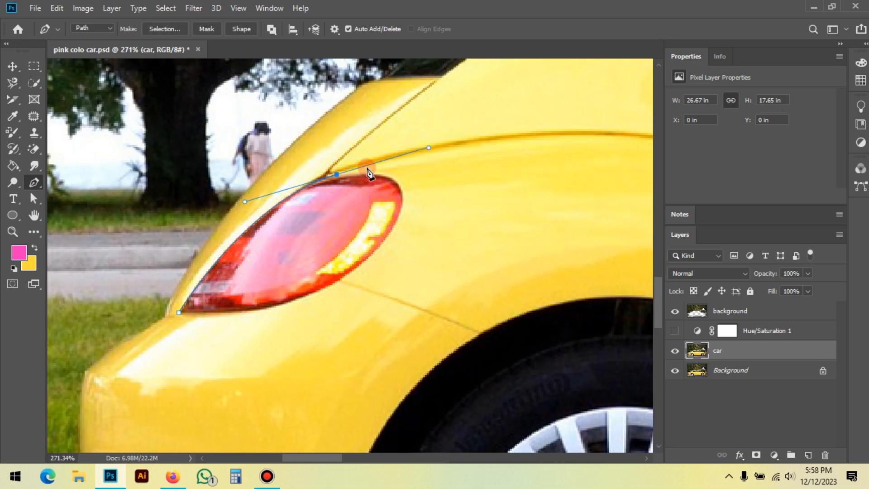
left_click(337, 175, "alt")
left_click_drag(401, 193, 402, 225)
left_click(401, 194, "alt")
left_click(301, 298)
left_click_drag(253, 316, 222, 336)
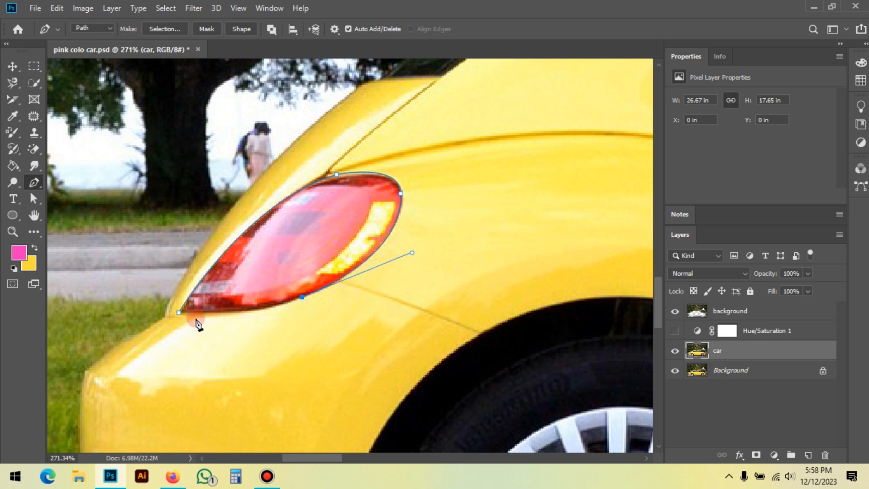
left_click_drag(179, 313, 114, 308)
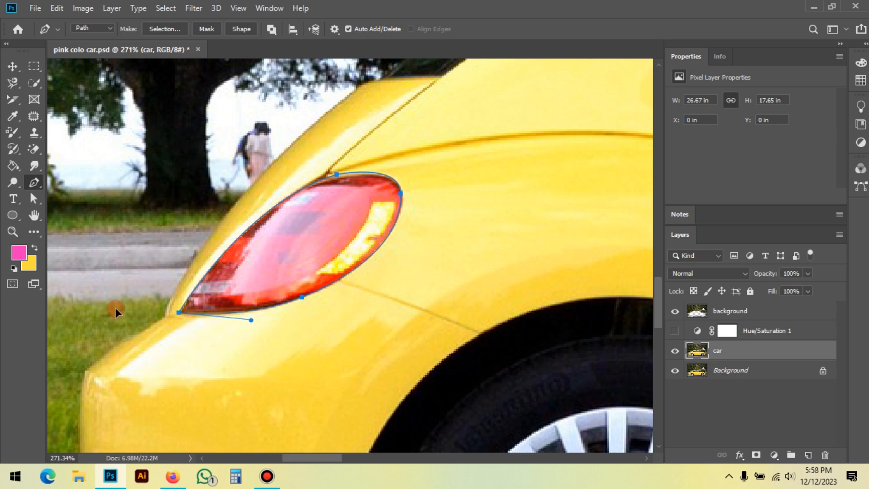
left_click_drag(263, 341, 264, 234)
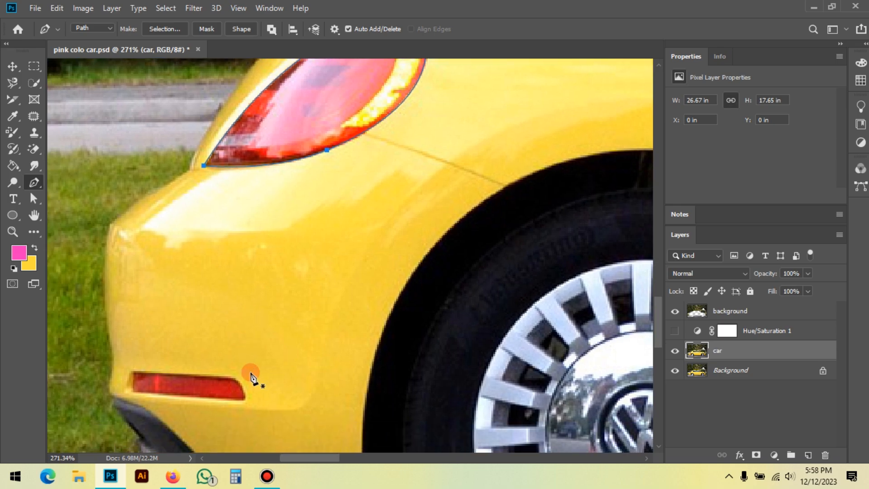
left_click_drag(333, 124, 334, 223)
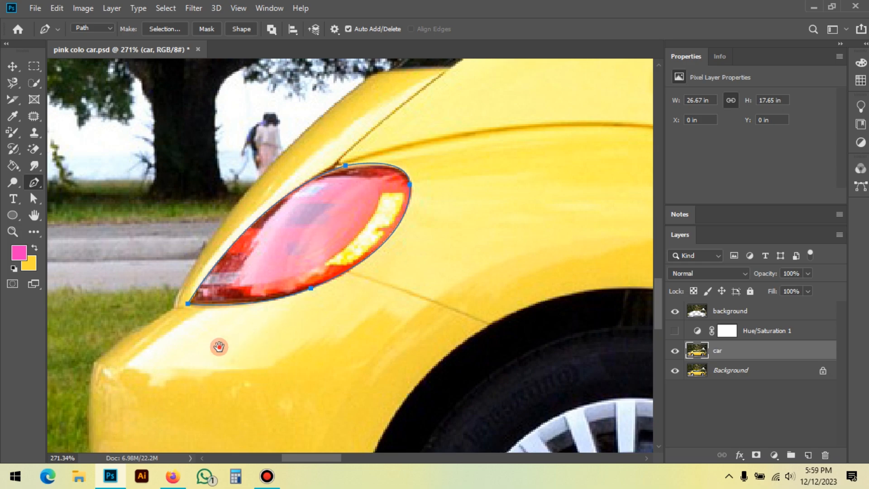
left_click_drag(219, 346, 240, 210)
left_click(151, 329)
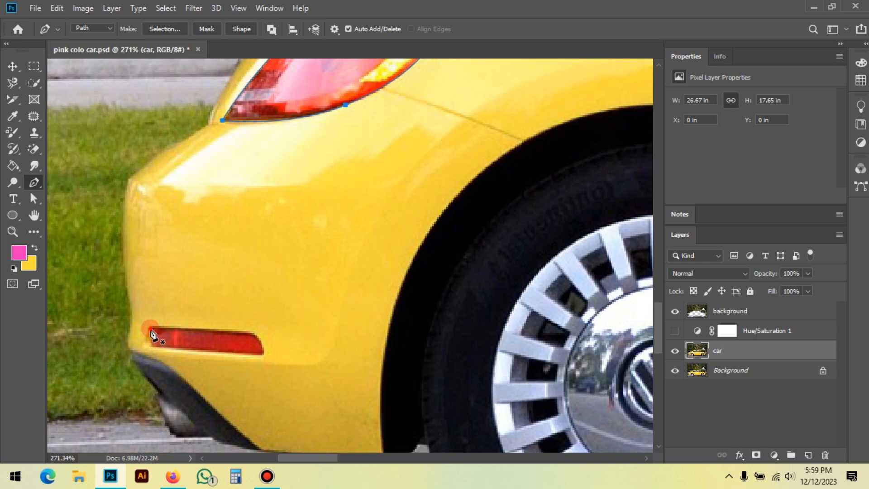
left_click_drag(347, 106, 331, 177)
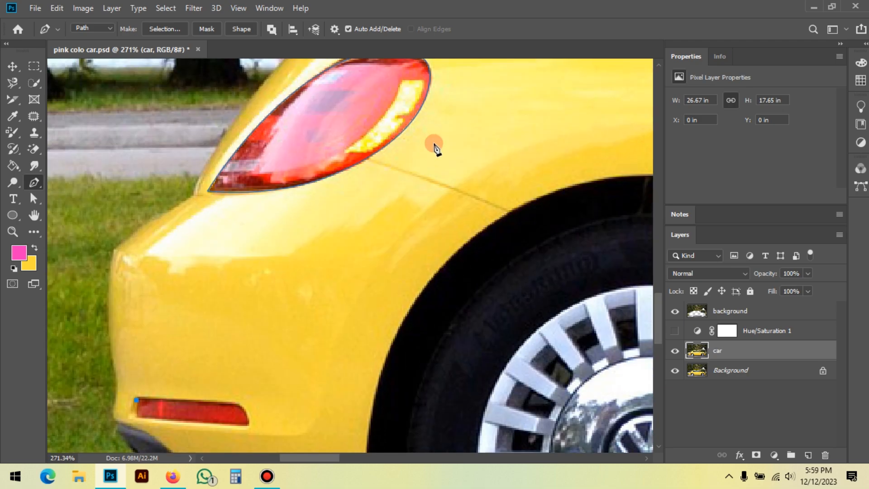
scroll(213, 140, "up", 2)
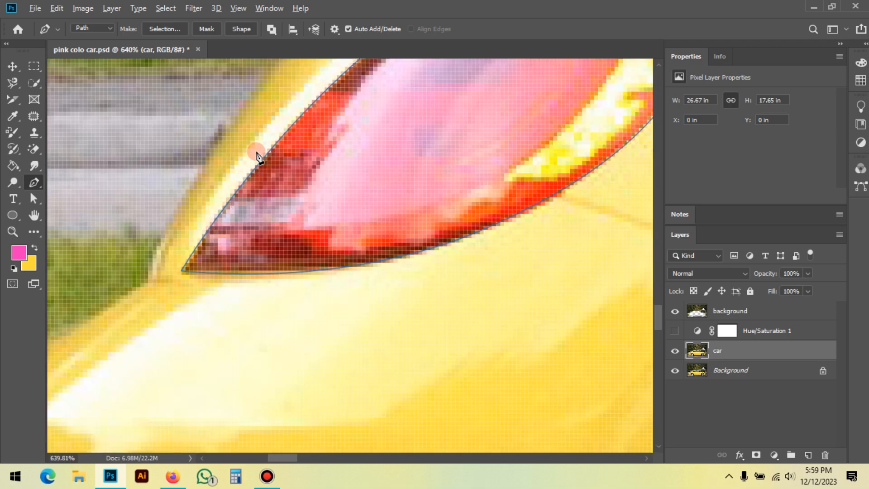
scroll(258, 153, "down", 3)
scroll(249, 385, "up", 1)
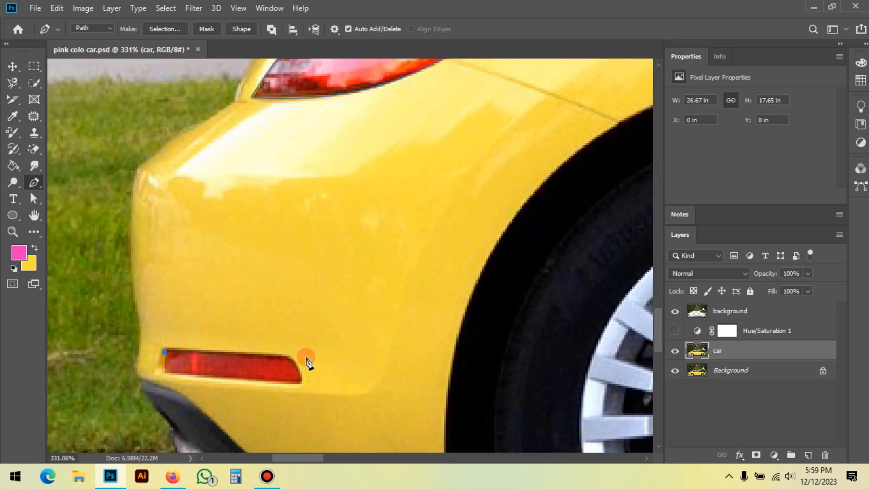
left_click(288, 354)
left_click_drag(306, 385, 306, 401)
key("ctrl+z")
key("ctrl+z")
Step: Trace the red reflector on the rear bumper with a closed Pen tool path
left_click(164, 348)
left_click(292, 356)
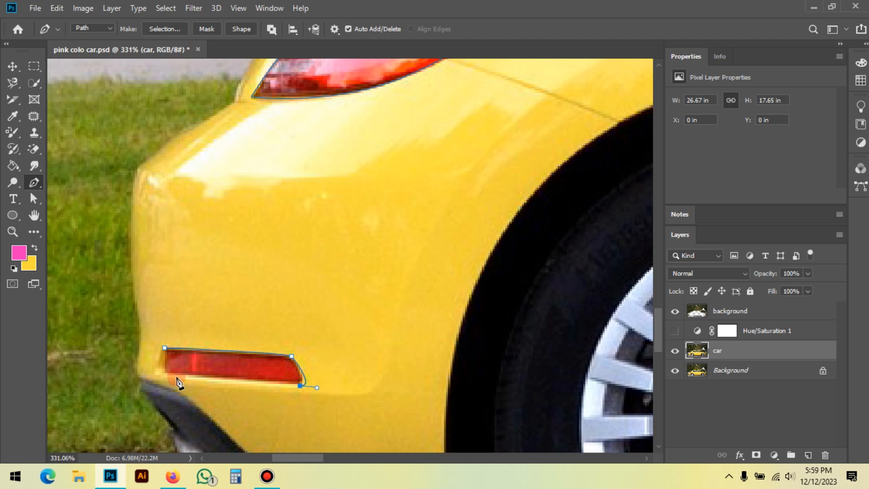
left_click(165, 348)
scroll(160, 366, "down", 2)
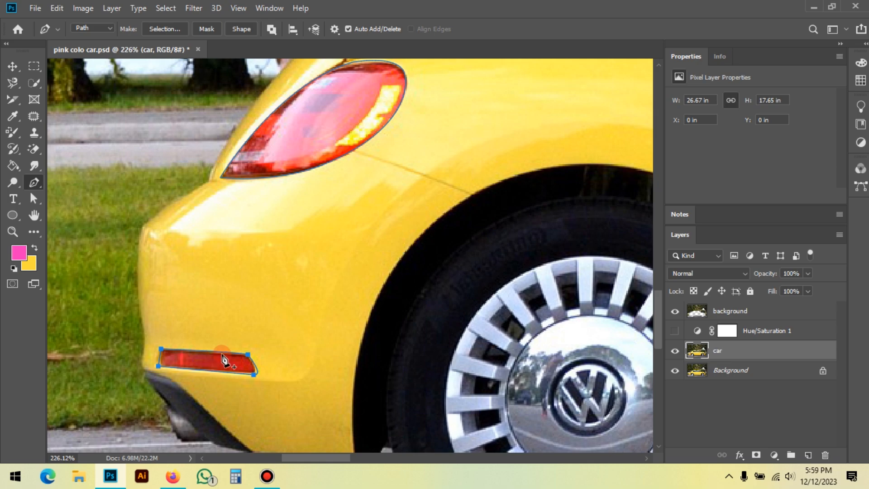
right_click(271, 213)
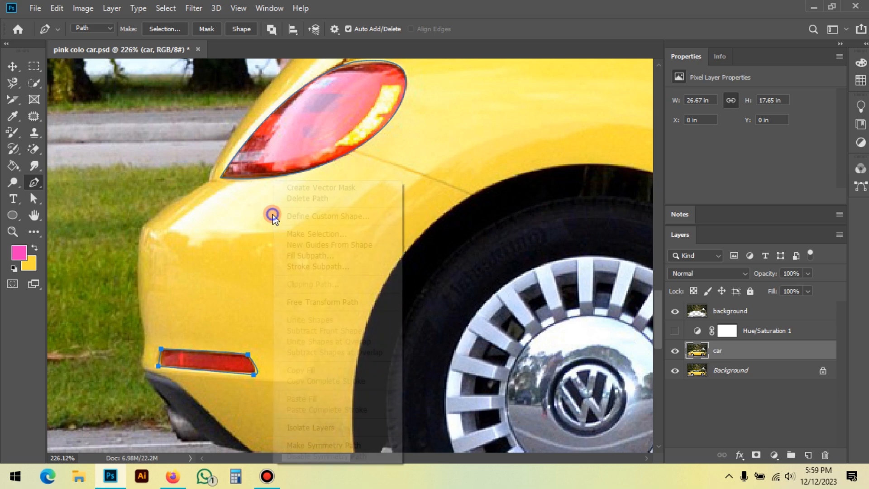
left_click(346, 234)
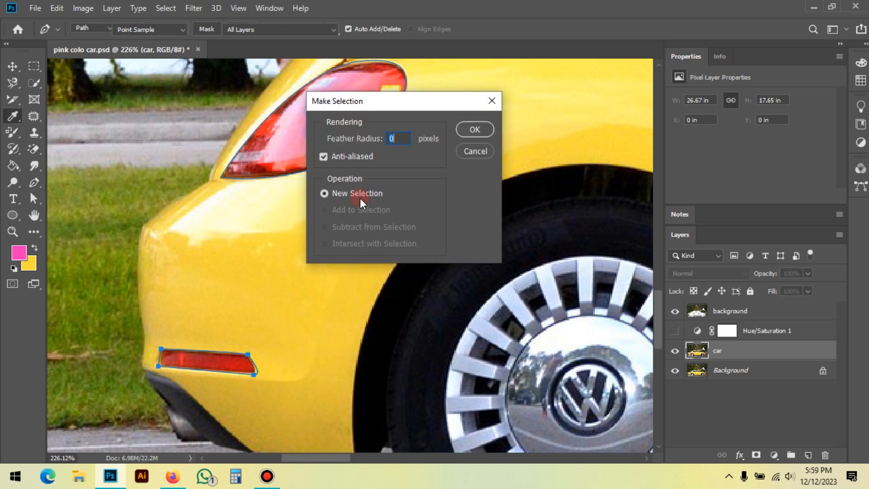
left_click(475, 129)
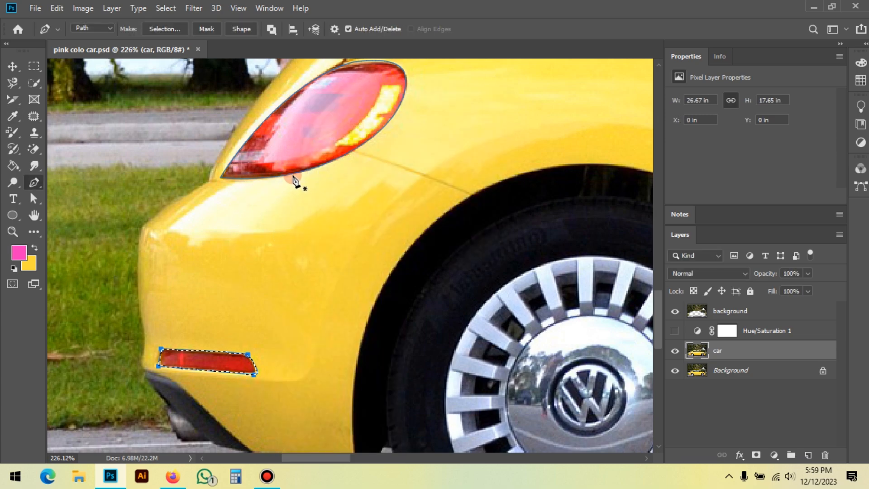
key("ctrl+d")
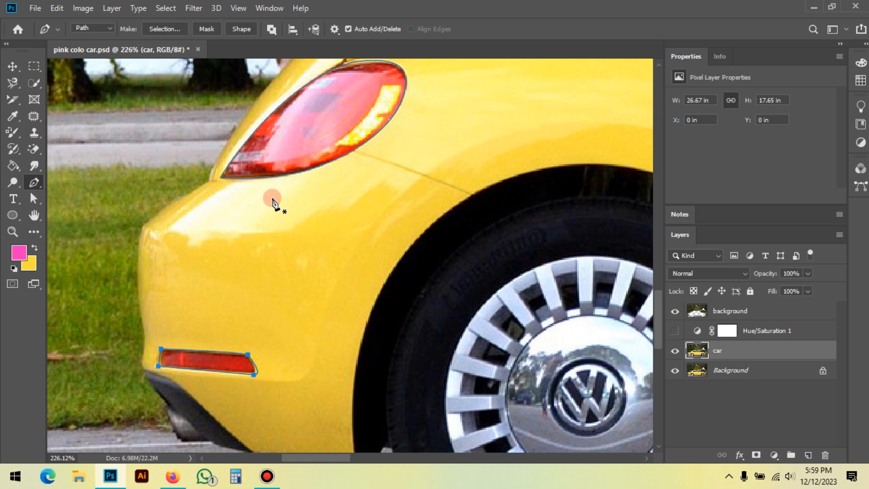
Step: Convert both the tail light and bumper reflector paths into a selection, and copy the selected areas of the car layer to a new layer
left_click(244, 258)
key("ctrl+z")
right_click(260, 219)
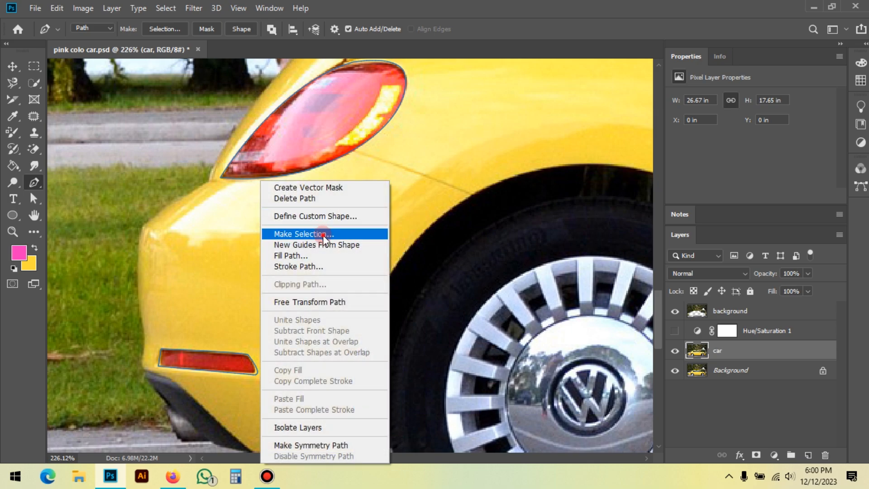
left_click(324, 235)
left_click(475, 130)
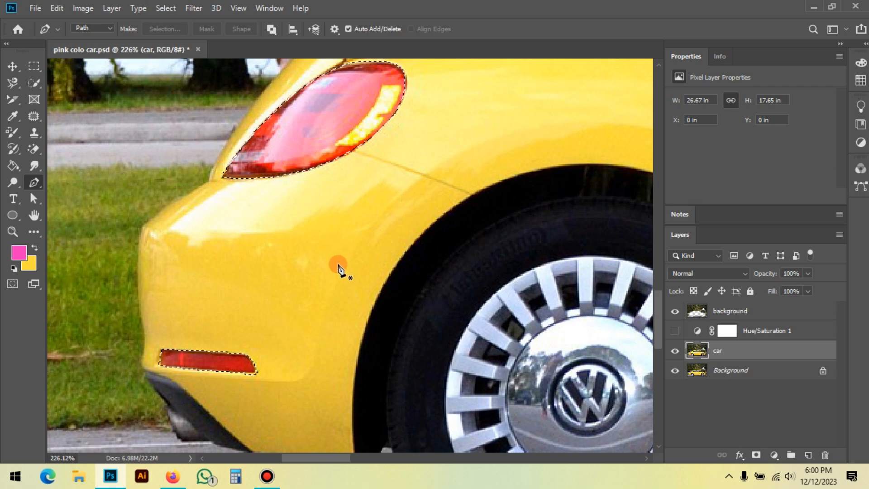
left_click_drag(691, 350, 696, 379)
key("ctrl+j")
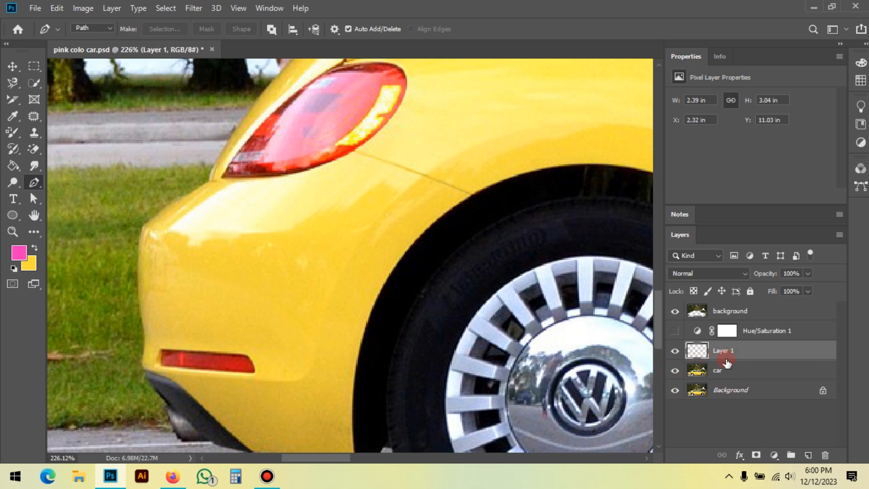
Step: Move the copied lights layer above the Hue/Saturation layer and rename it indicator
scroll(204, 372, "down", 3)
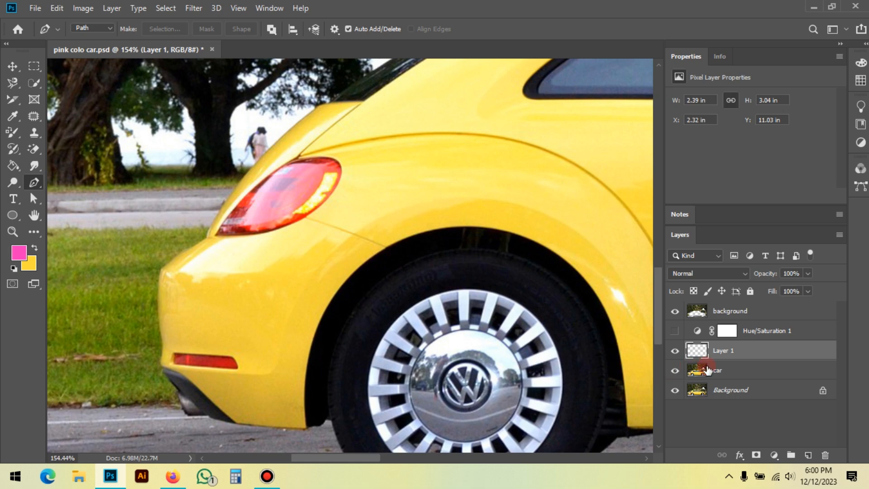
left_click_drag(727, 353, 748, 332)
double_click(724, 331)
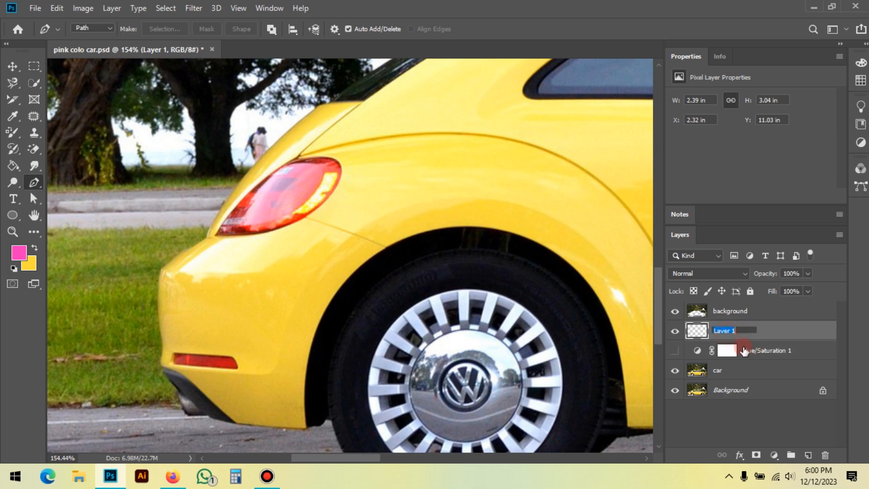
type("indicator")
key("Return")
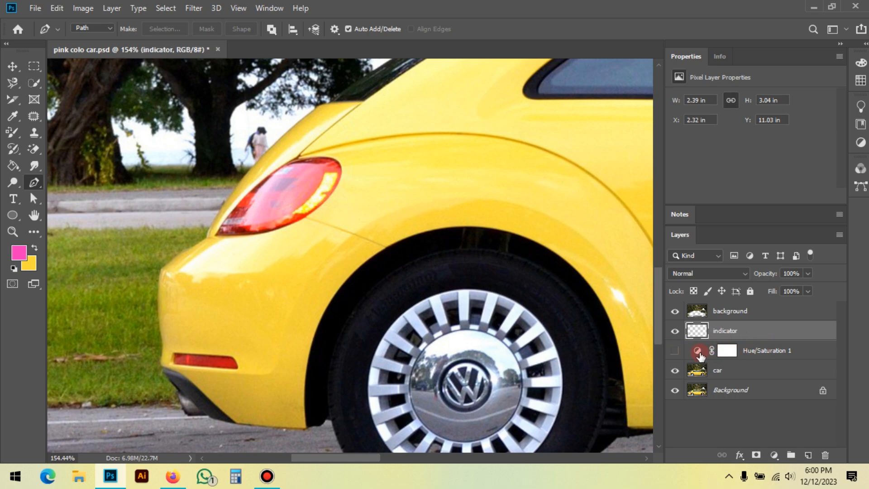
Step: Turn the Hue/Saturation layer back on, comparing the rear lights with the adjustment hidden and shown
left_click(675, 351)
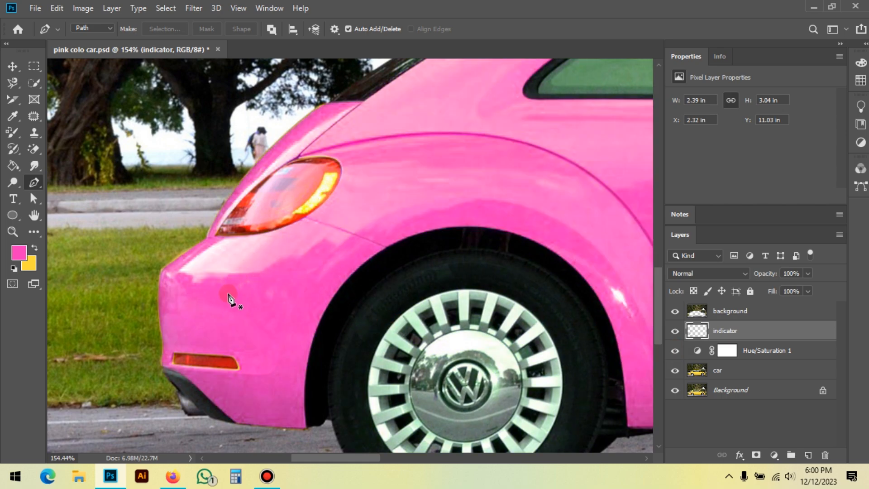
scroll(193, 335, "down", 3)
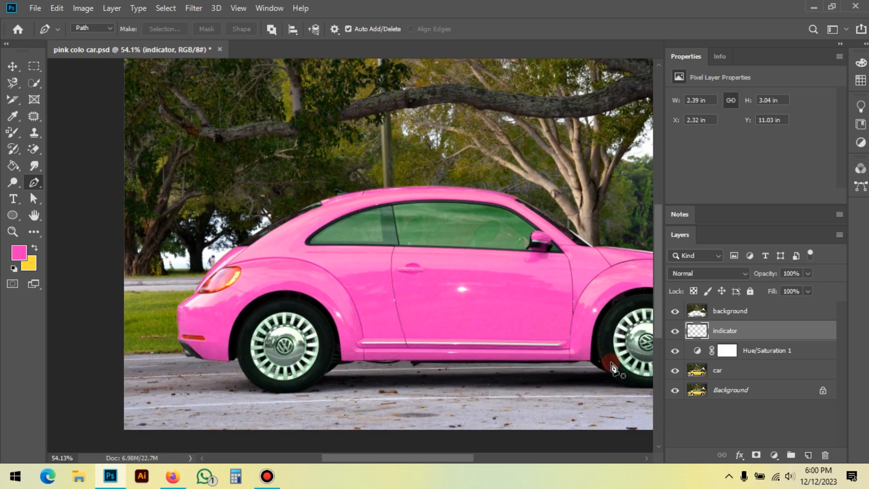
left_click(675, 351)
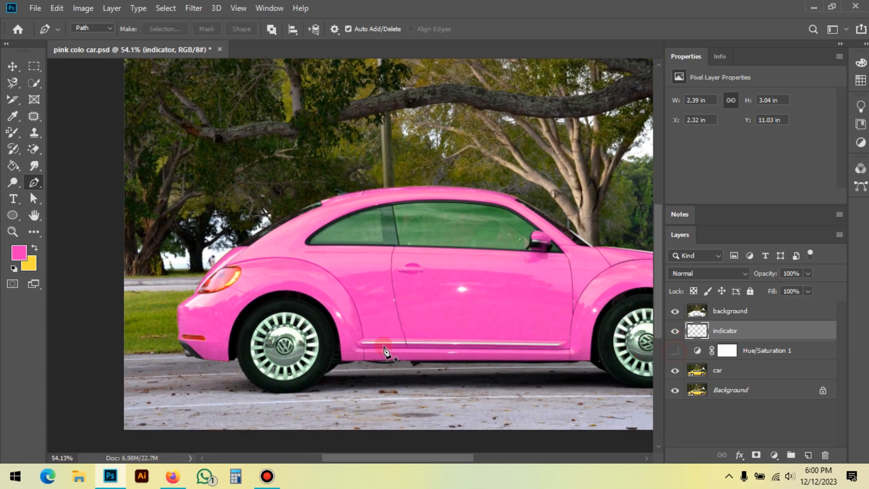
scroll(199, 290, "up", 3)
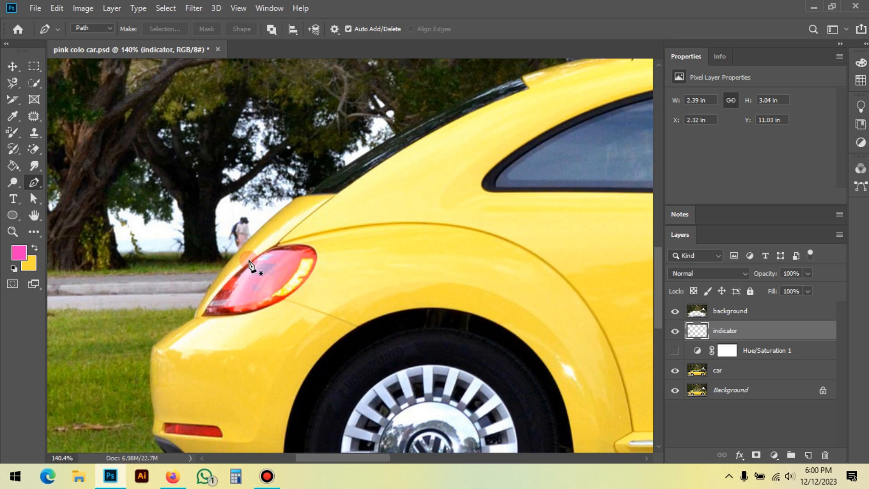
left_click(266, 297)
left_click(719, 374)
left_click(764, 354)
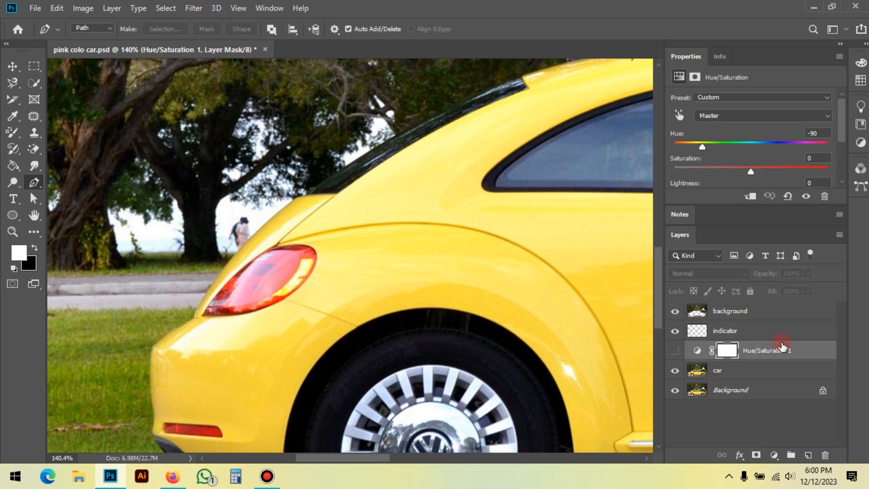
left_click(723, 332)
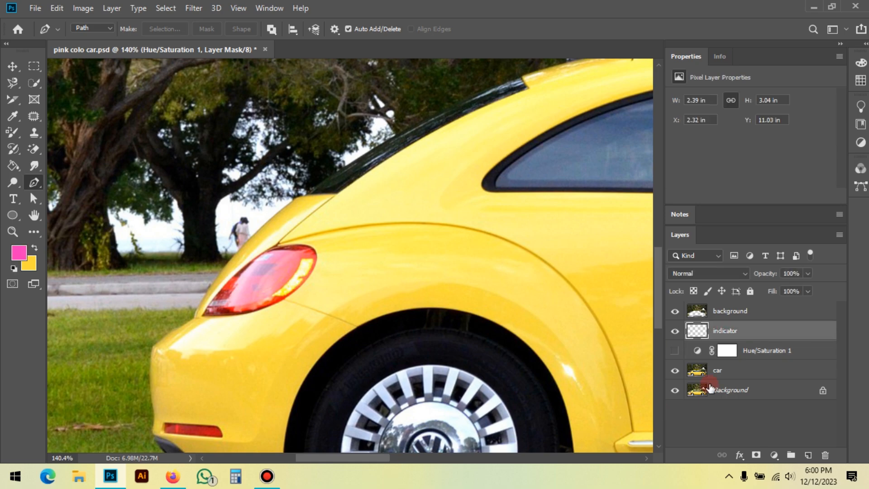
left_click(674, 350)
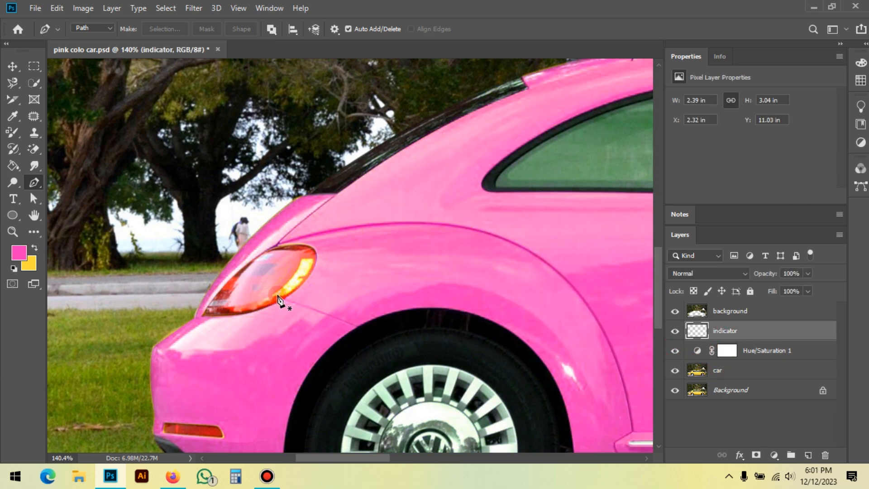
scroll(190, 313, "down", 5)
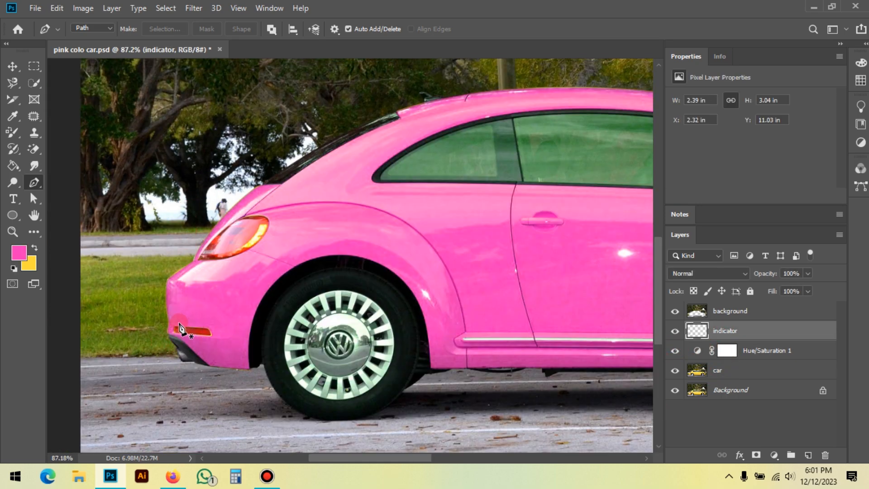
Step: Examine the front side marker light with the indicator and Hue/Saturation layers hidden and shown
scroll(489, 317, "up", 5)
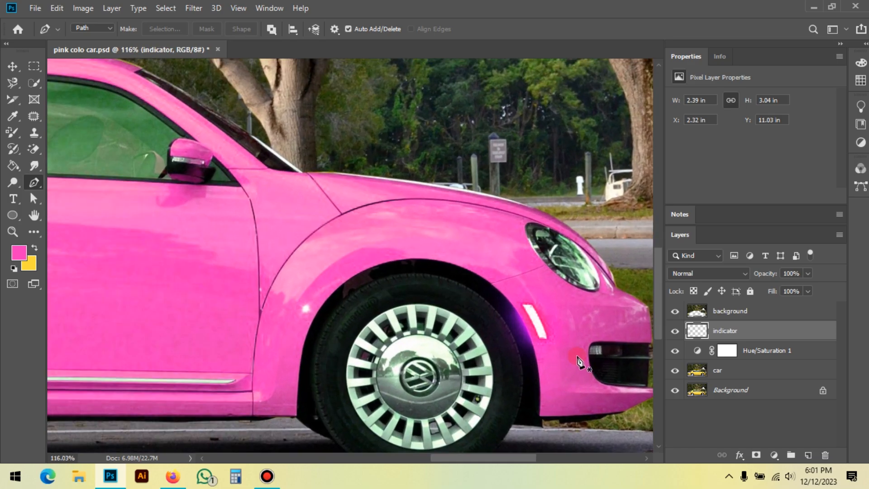
scroll(581, 360, "down", 2)
scroll(582, 360, "down", 2)
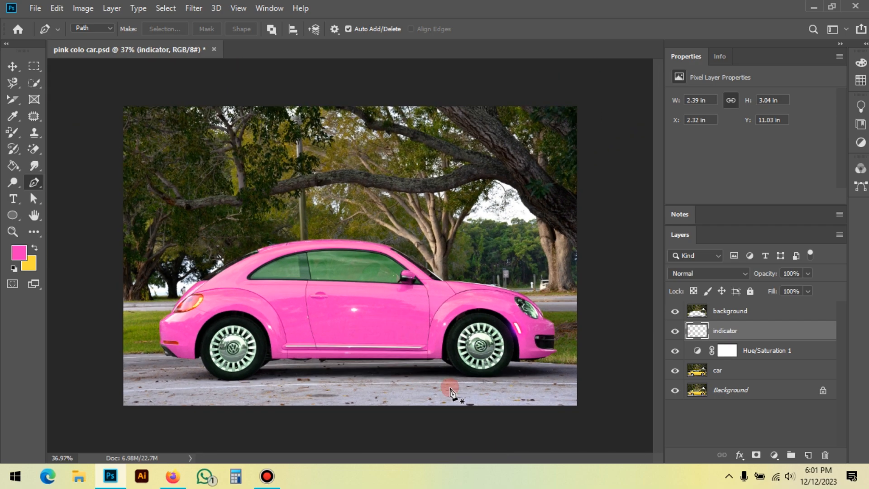
scroll(448, 385, "down", 1)
scroll(417, 337, "up", 1)
scroll(544, 351, "up", 5)
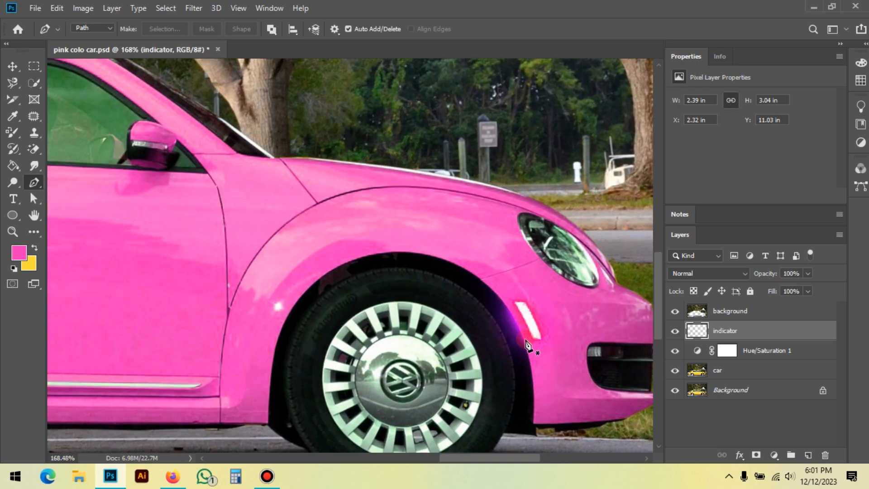
scroll(528, 347, "up", 1)
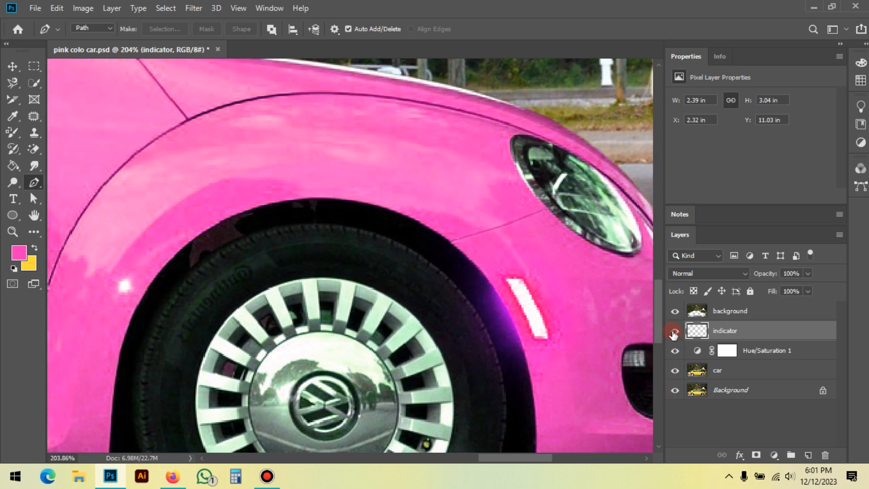
left_click(675, 331)
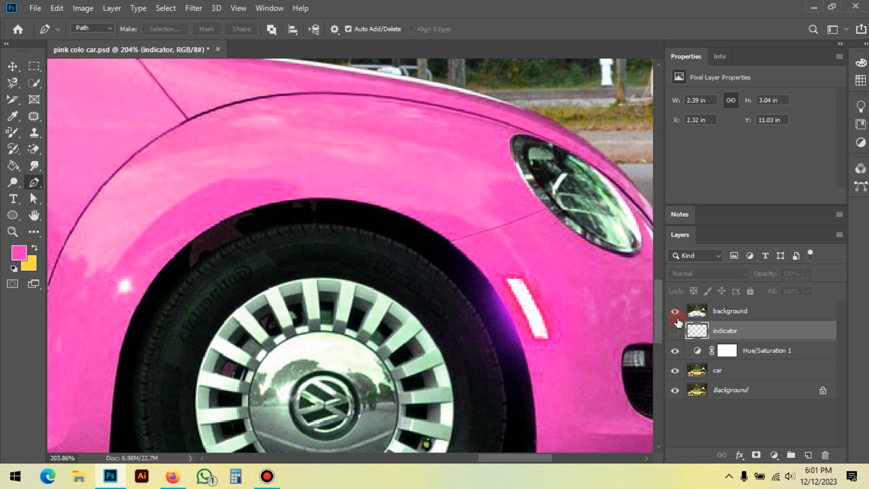
left_click(674, 331)
left_click(675, 351)
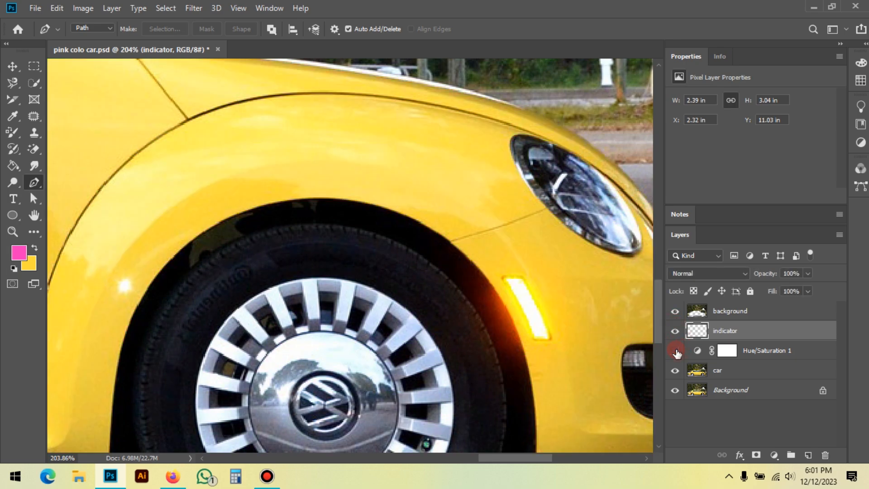
left_click(522, 300)
left_click(674, 350)
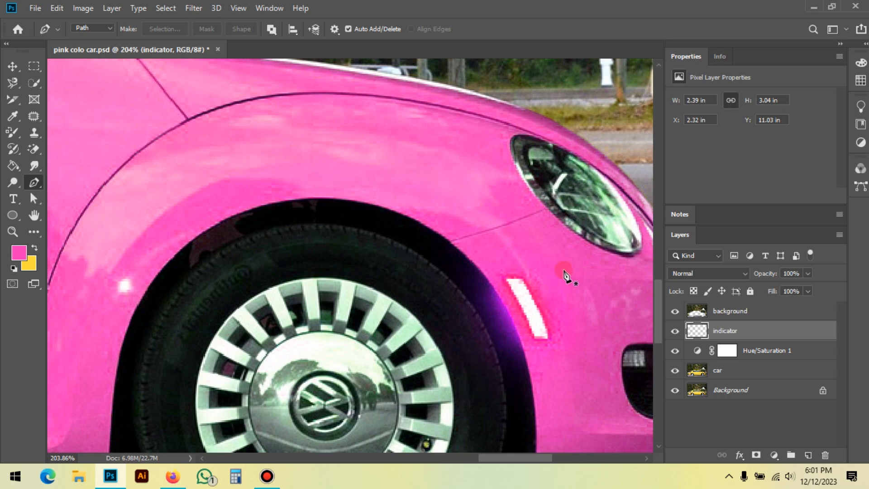
scroll(556, 272, "down", 5)
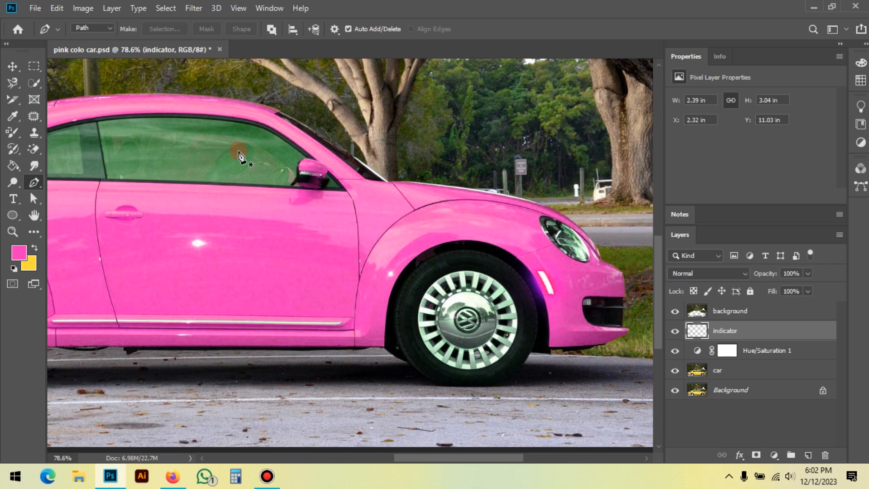
Step: Reset the Hue/Saturation adjustment, try a saturation of +100 on the car, and reset it again
left_click(776, 350)
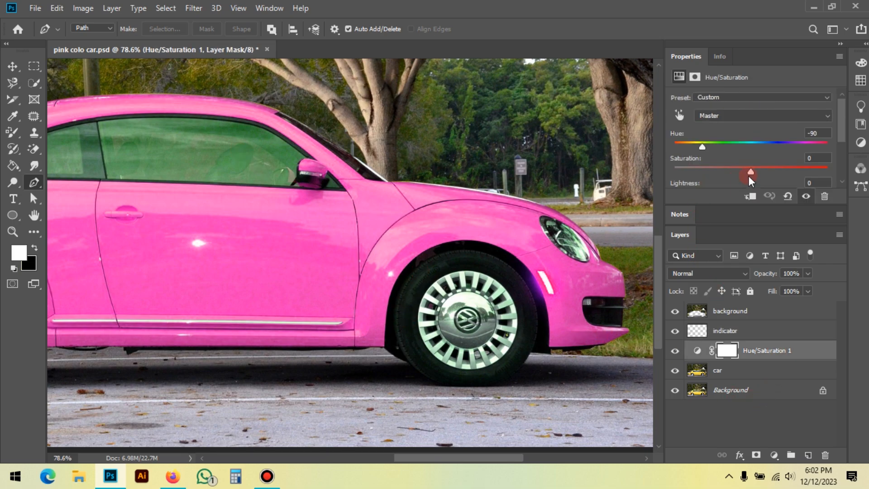
left_click(788, 196)
left_click_drag(757, 172, 833, 171)
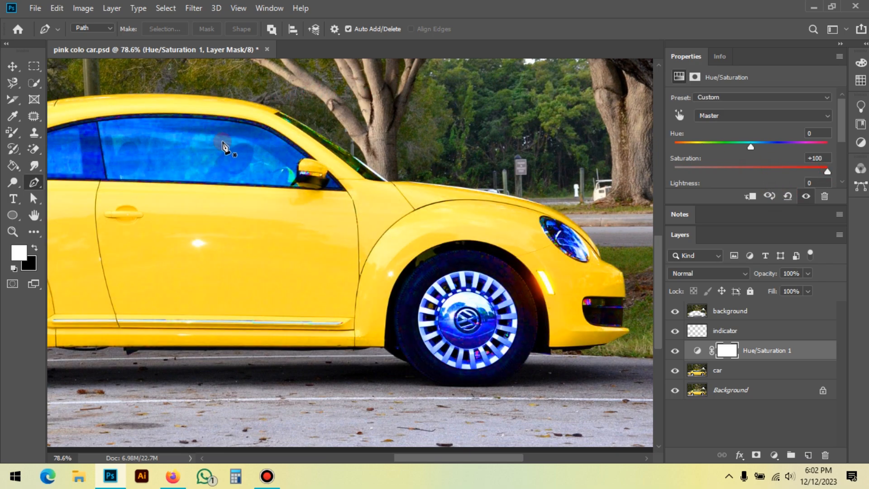
left_click(788, 196)
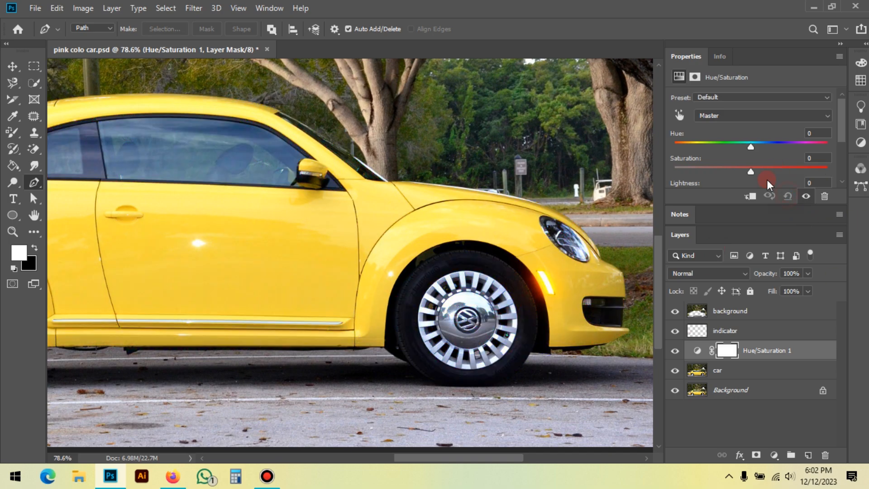
Step: Recolor the car green with a hue of +41 on the Hue/Saturation layer and compare it with the original yellow
left_click(259, 161)
left_click_drag(748, 145, 782, 146)
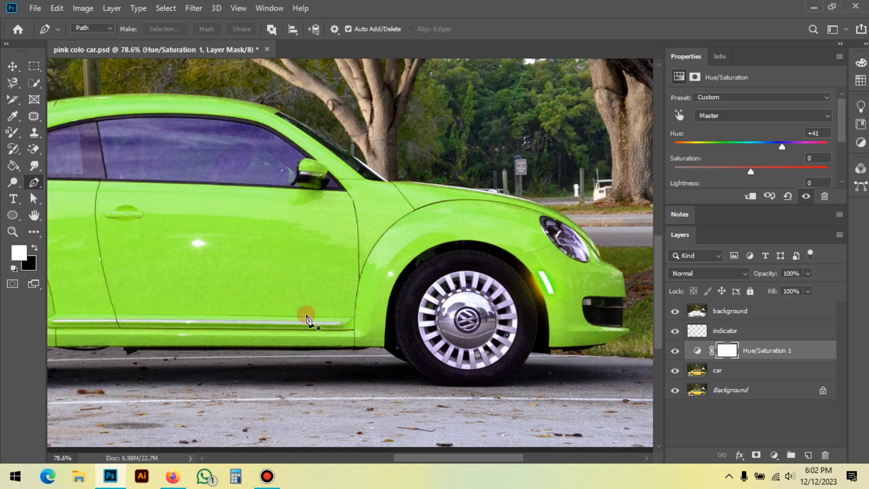
left_click(675, 350)
left_click(730, 373)
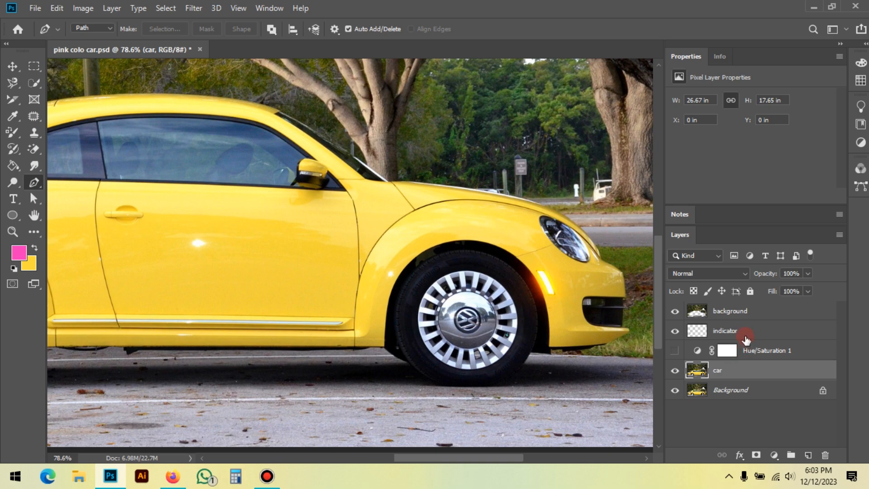
left_click(675, 350)
scroll(571, 278, "down", 3)
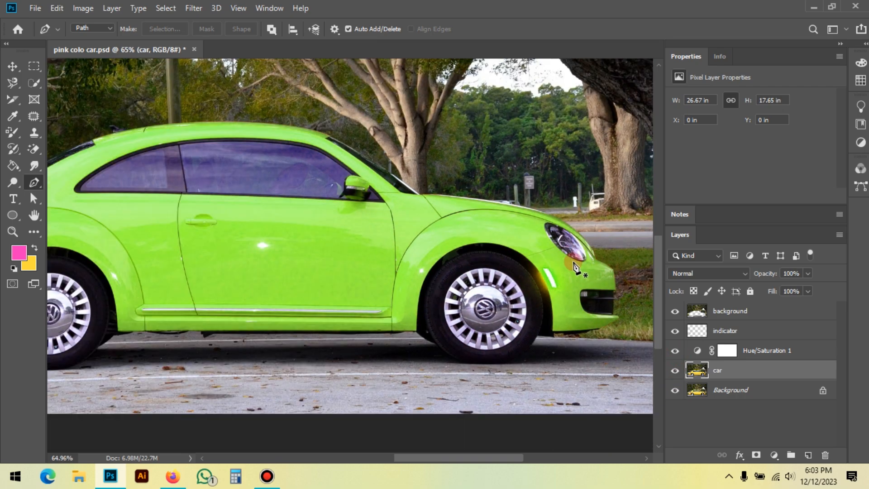
scroll(571, 278, "down", 1)
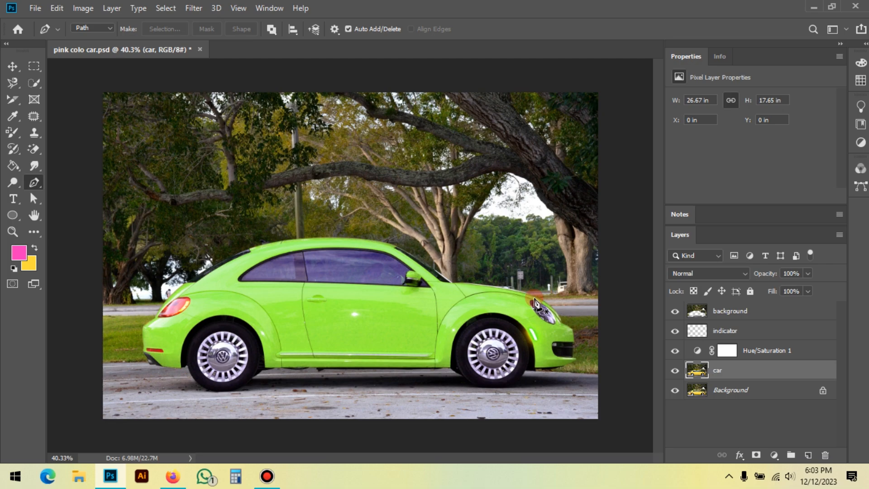
Step: Open the portrait photo of the man in the red T-shirt from the Downloads folder
left_click(35, 8)
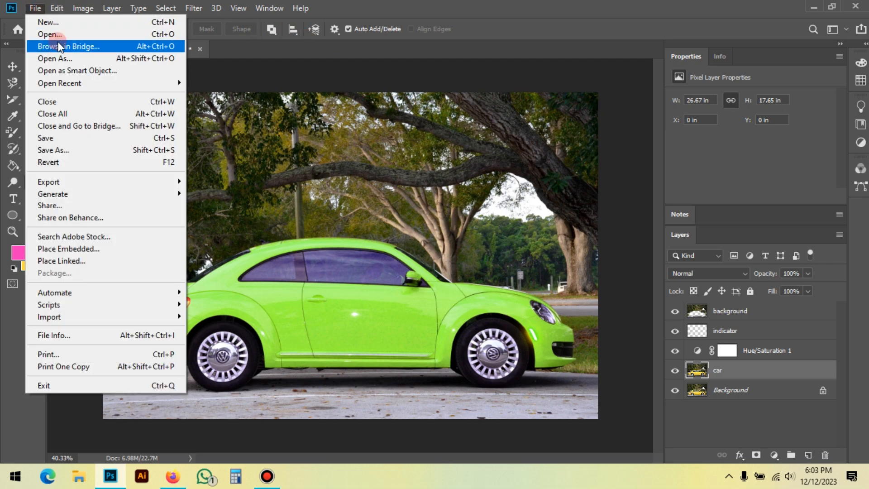
left_click(59, 34)
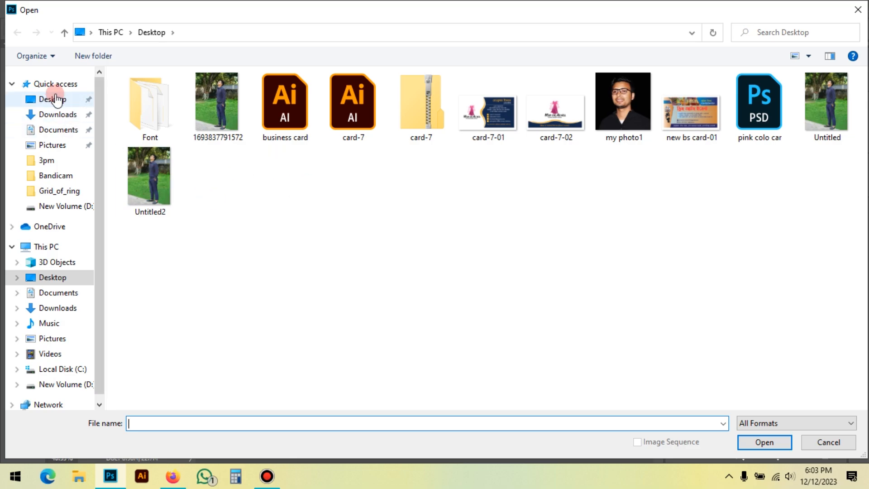
left_click(49, 114)
double_click(496, 138)
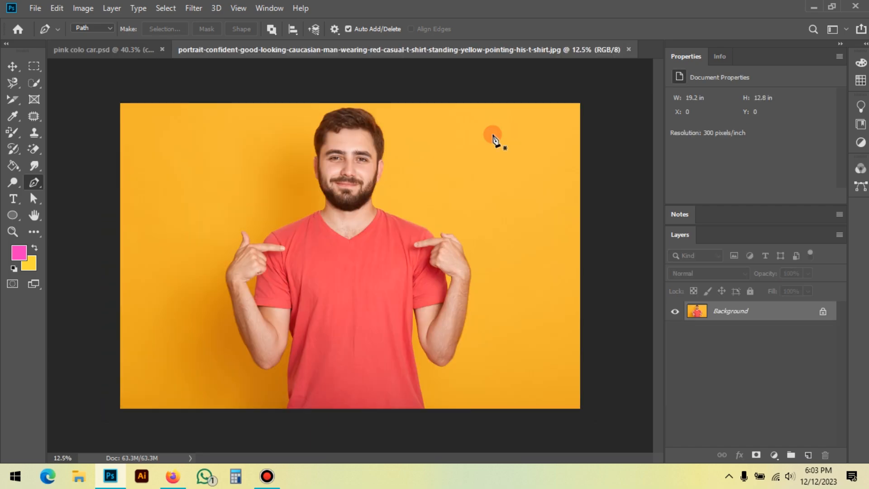
Step: Duplicate the portrait's Background layer and add a Hue/Saturation adjustment layer above the copy
left_click_drag(780, 318, 808, 455)
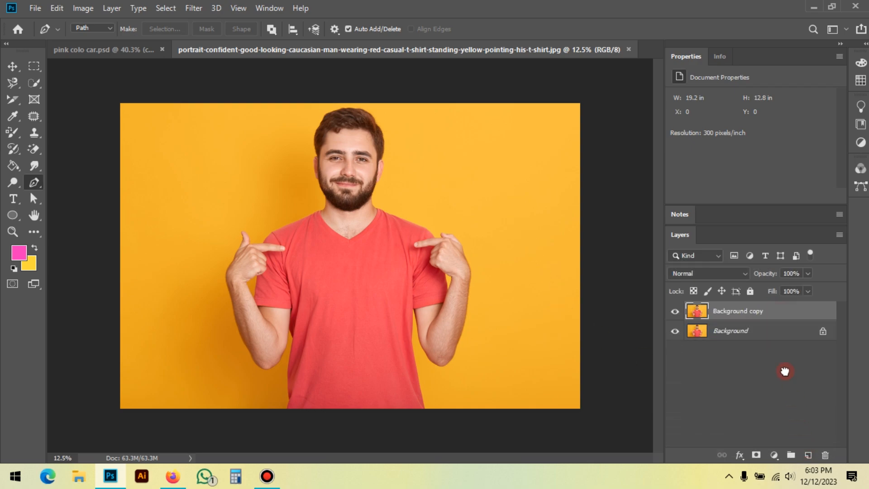
left_click(774, 455)
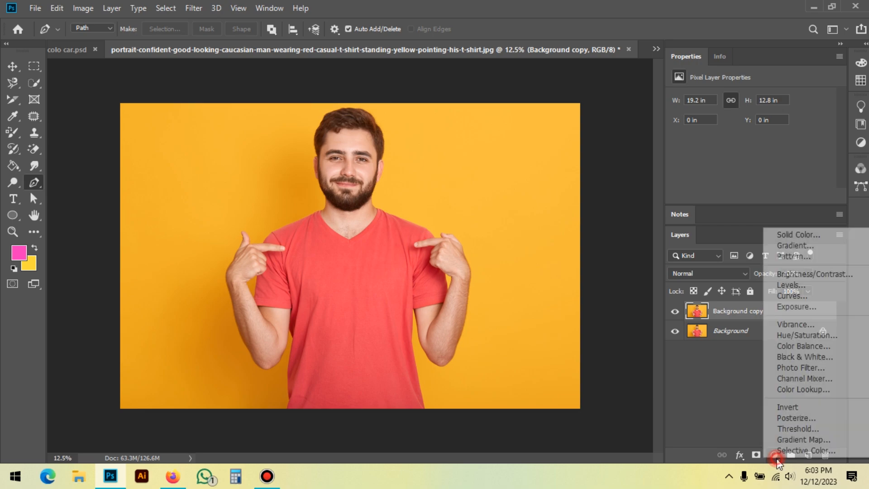
left_click(805, 334)
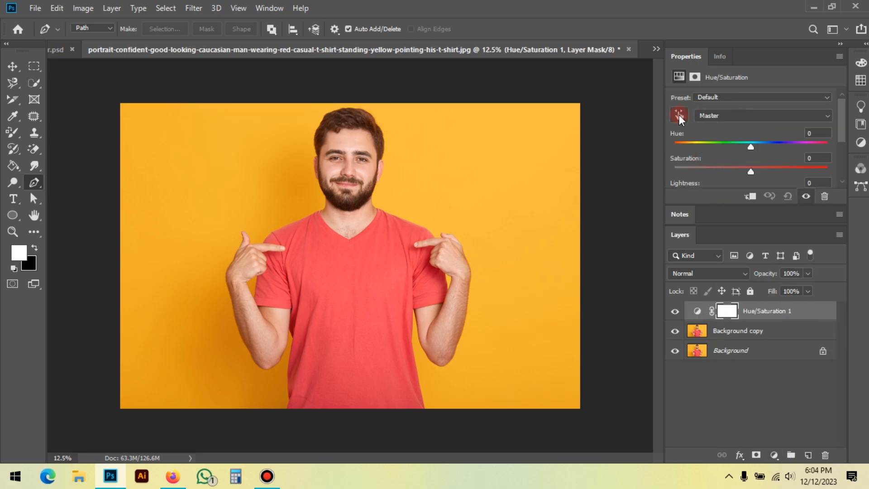
Step: Try shifting the hue of the reds sampled from the T-shirt, then reset the Hue/Saturation adjustment
left_click(678, 115)
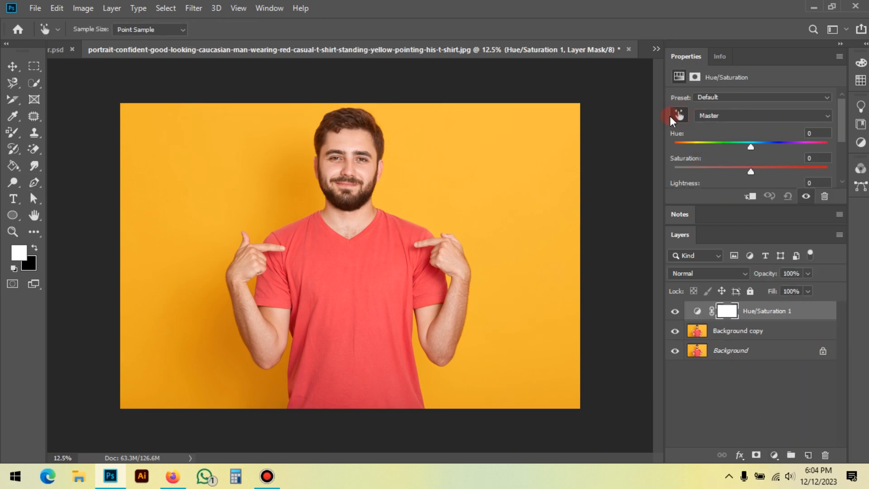
left_click(344, 290)
mouse_move(753, 145)
left_mouse_down()
mouse_move(775, 146)
mouse_move(736, 157)
mouse_move(767, 154)
mouse_move(747, 154)
mouse_move(756, 154)
left_mouse_up()
left_click_drag(759, 147, 732, 188)
left_click(788, 196)
Step: Trace the T-shirt's V-neckline with the Pen tool, from the collar on the photo's right side to the left shoulder
left_click(34, 184)
scroll(384, 281, "up", 2)
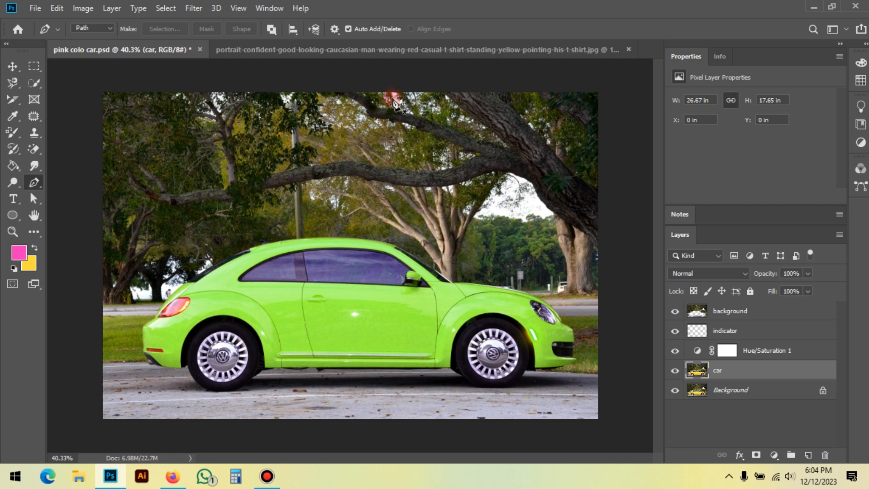
left_click(393, 54)
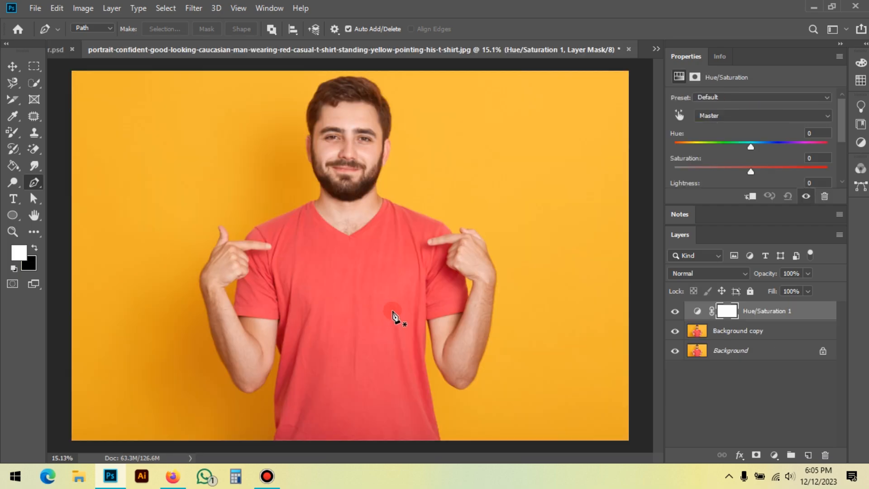
scroll(386, 318, "down", 1)
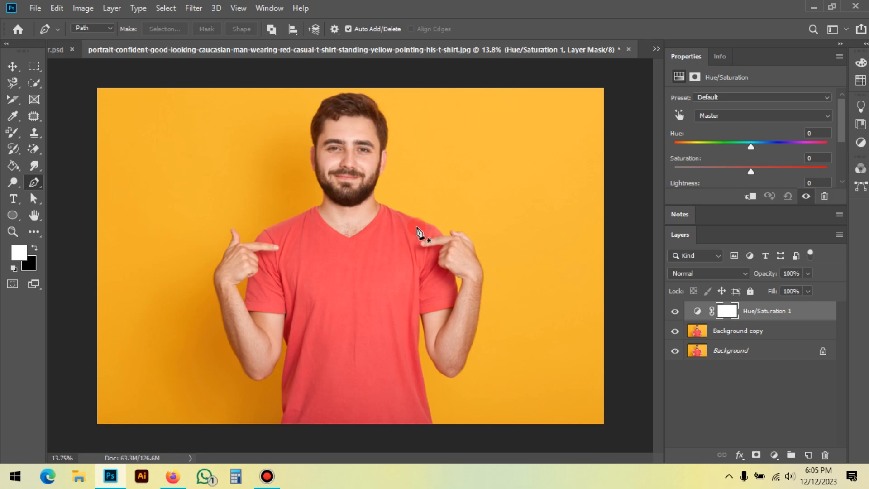
scroll(398, 194, "up", 4)
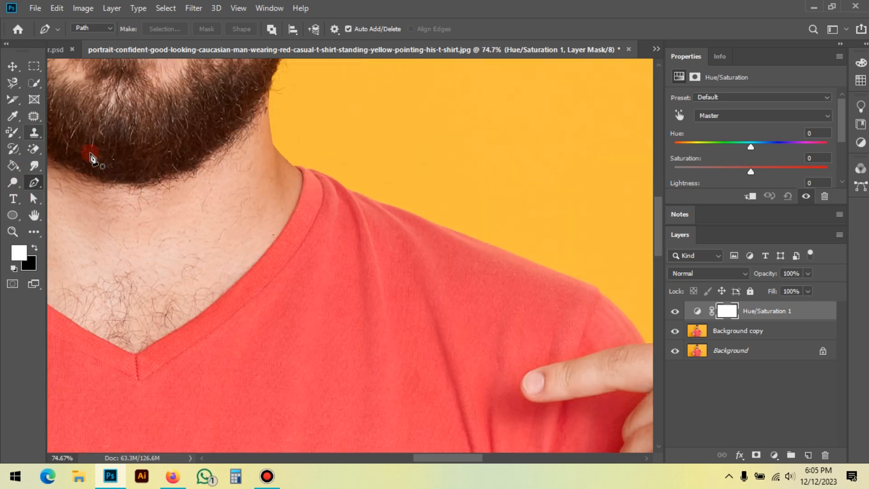
scroll(343, 106, "down", 4)
scroll(340, 122, "up", 3)
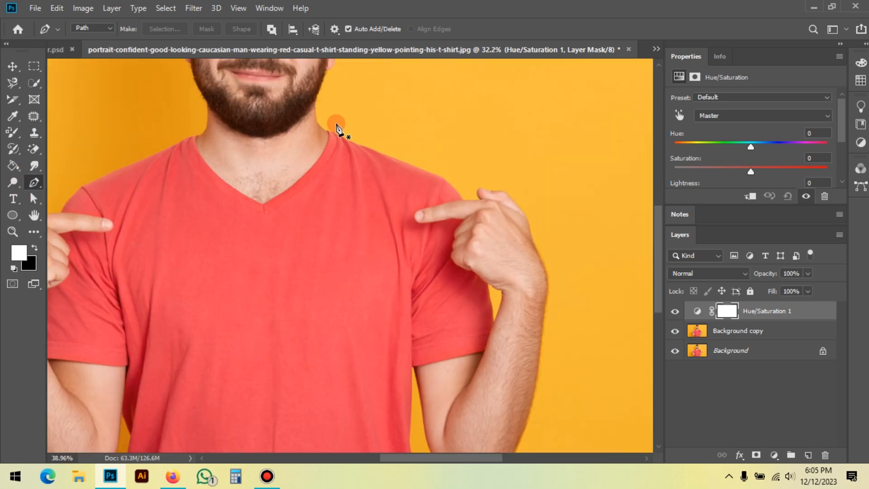
left_click(321, 134)
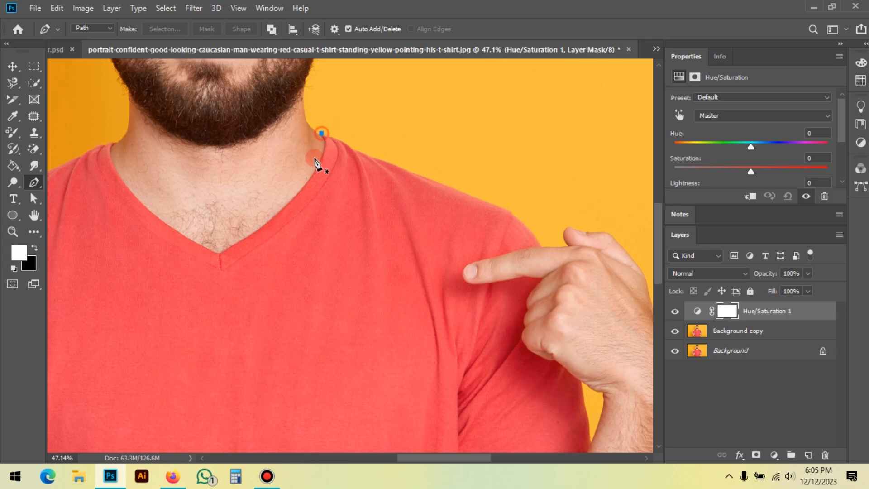
left_click_drag(221, 252, 100, 324)
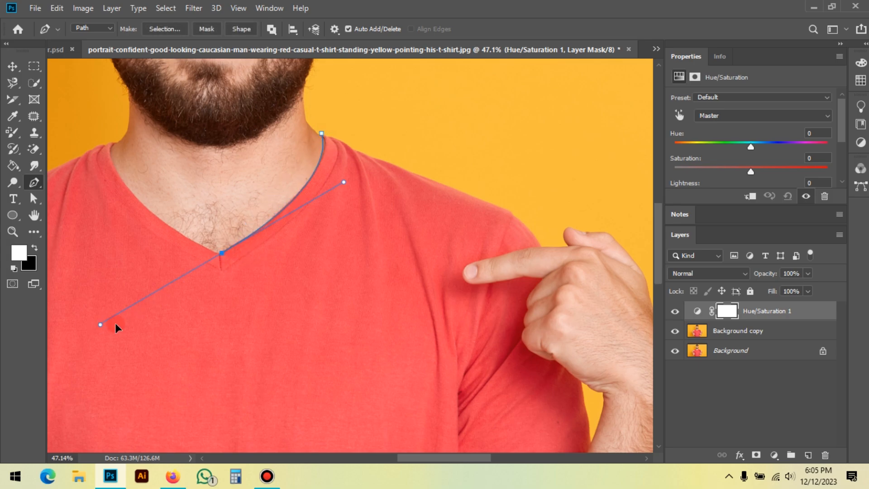
left_click(221, 252, "alt")
left_click_drag(171, 202, 326, 249)
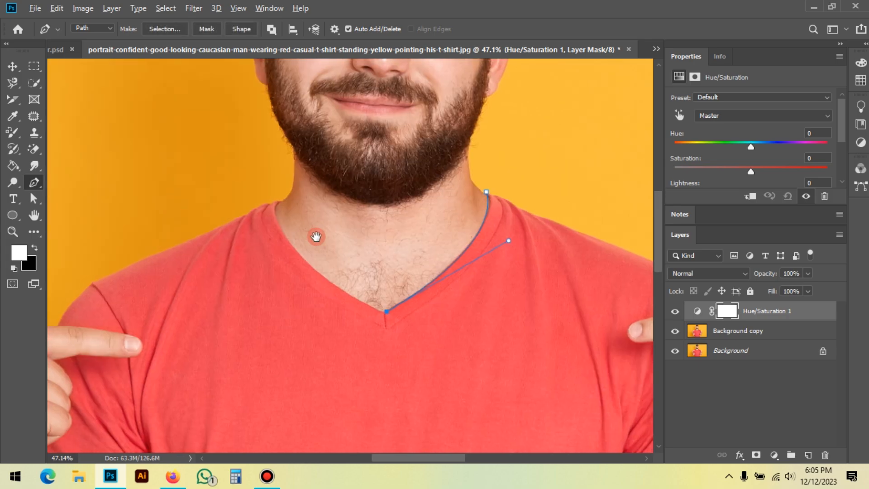
left_click_drag(281, 201, 303, 149)
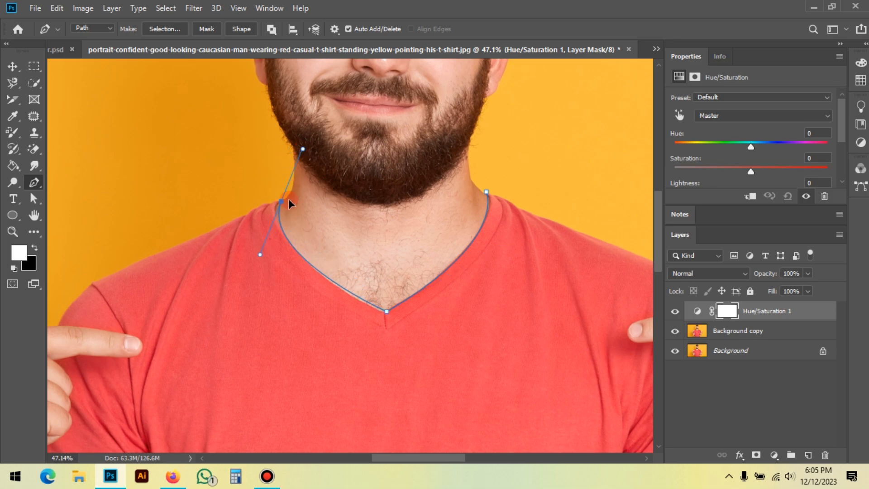
left_click(282, 202, "alt")
Step: Extend the path over the shoulder on the photo's left side and around the pointing finger
left_click_drag(174, 273, 345, 214)
left_click_drag(231, 263, 301, 277)
left_click(258, 266)
left_click(302, 297)
left_click(282, 297)
left_click(245, 298)
left_click(237, 298)
left_click(230, 299)
Step: Continue the path along the knuckles of the hand on the photo's left side to the sleeve's outer edge
left_click(239, 310)
left_click_drag(243, 313, 244, 317)
left_click(245, 324)
left_click(240, 343)
left_click(230, 378)
left_click_drag(253, 362, 212, 393)
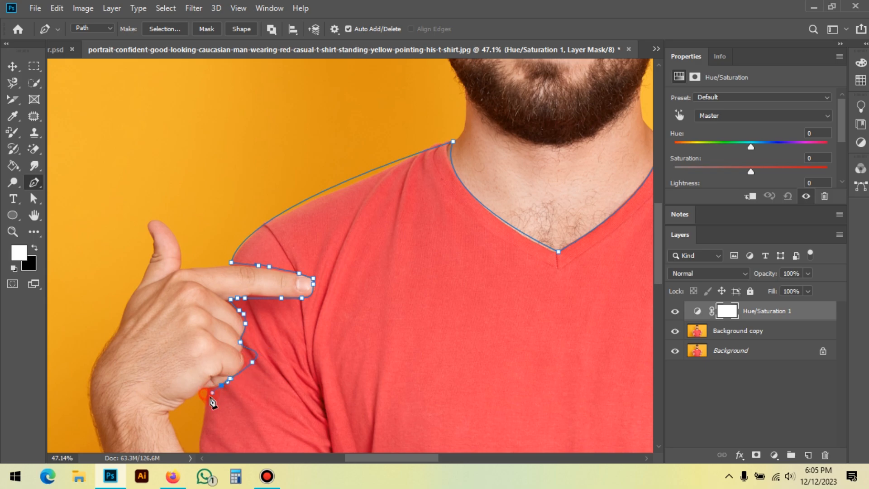
left_click(204, 393)
Step: Trace the sleeve's outer edge and hem on the photo's left side, continuing past the armpit
scroll(206, 396, "down", 5)
left_click(200, 246)
left_click(199, 263)
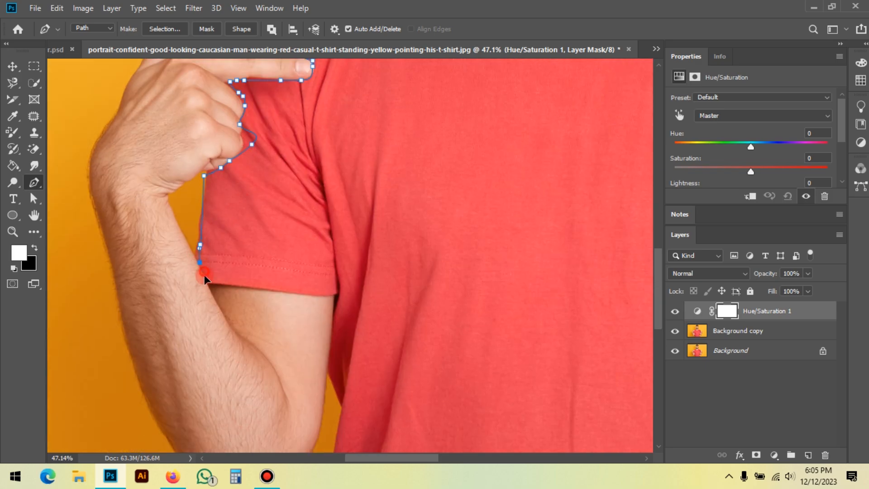
left_click(271, 285)
left_click(306, 290)
left_click(324, 294)
left_click(332, 298)
left_click(329, 327)
left_click_drag(326, 362, 326, 369)
Step: Trace the shirt's side on the photo's left down to the lower edge and carry the path across below the image
left_click_drag(375, 411, 308, 160)
left_click_drag(277, 195, 259, 236)
left_click_drag(255, 253, 246, 304)
left_click_drag(257, 375, 368, 430)
scroll(208, 345, "down", 3)
left_click_drag(505, 401, 433, 398)
left_click(453, 401)
Step: Trace the shirt's side on the photo's right from the lower edge up to the armpit
scroll(408, 374, "up", 3)
left_click(429, 387)
left_click(424, 360)
left_click(420, 332)
left_click(413, 296)
left_click_drag(406, 262, 403, 251)
left_click(403, 239)
left_click_drag(395, 215, 396, 205)
left_click(396, 191)
left_click(396, 170)
left_click(397, 136)
left_click(398, 118)
left_click(401, 103)
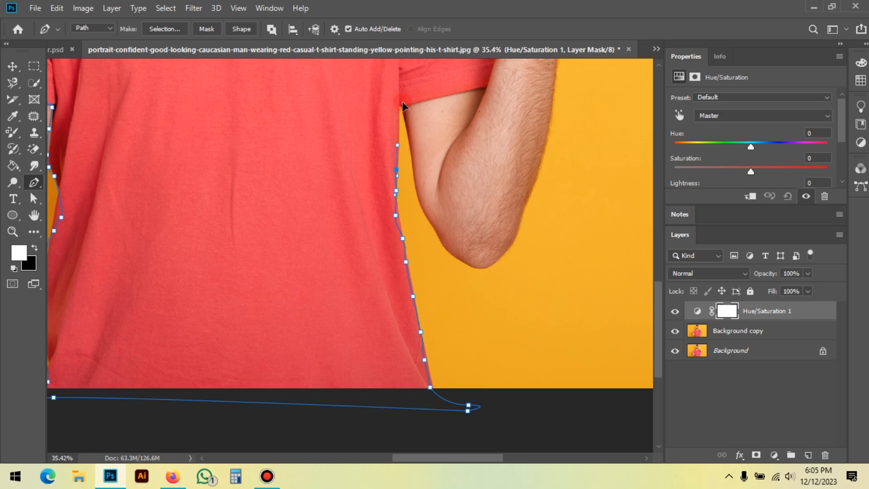
Step: Trace the hem and outer edge of the sleeve on the photo's right side up to the hand
left_click(413, 102)
left_click(427, 101)
left_click(463, 94)
left_click_drag(479, 89, 571, 332)
left_click(552, 318)
left_click(562, 297)
left_click(561, 274)
left_click(561, 257)
left_click_drag(554, 240, 548, 230)
Step: Follow the underside and knuckles of the hand on the photo's right side up to the base of the pointing finger
left_click(545, 226)
left_click(531, 224)
left_click(512, 216)
left_click(508, 209)
left_click(518, 186)
left_click(521, 170)
left_click(531, 161)
Step: Trace around the pointing finger on the photo's right side, back to the shoulder edge
left_click(506, 161)
left_click(484, 165)
left_click(470, 170)
left_click(470, 153)
left_click(485, 144)
left_click(506, 141)
left_click(527, 136)
Step: Trace the shoulder on the photo's right side and close the path at the collar's starting point
left_click(518, 126)
left_click(506, 119)
left_click(488, 105)
left_click_drag(455, 90, 444, 84)
left_click_drag(390, 84, 409, 148)
left_click(381, 117)
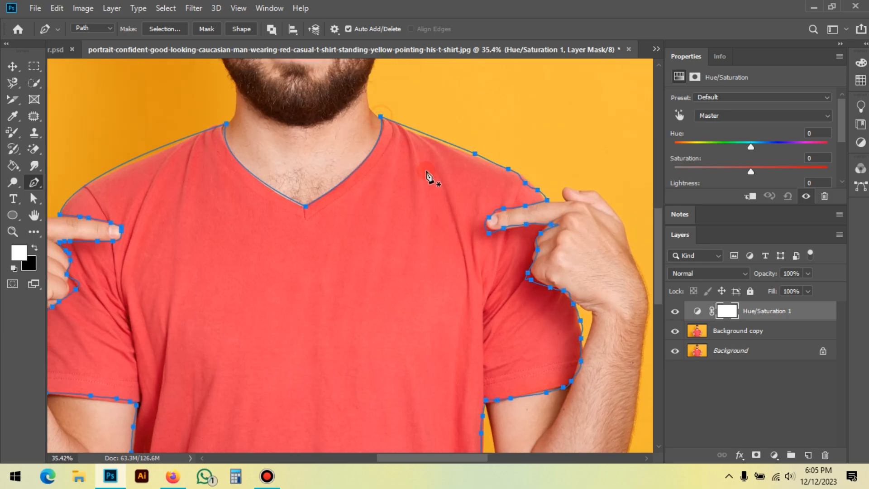
Step: Convert the closed T-shirt path into a new anti-aliased selection with a feather radius of 0 pixels
scroll(307, 147, "down", 3)
scroll(312, 153, "down", 1)
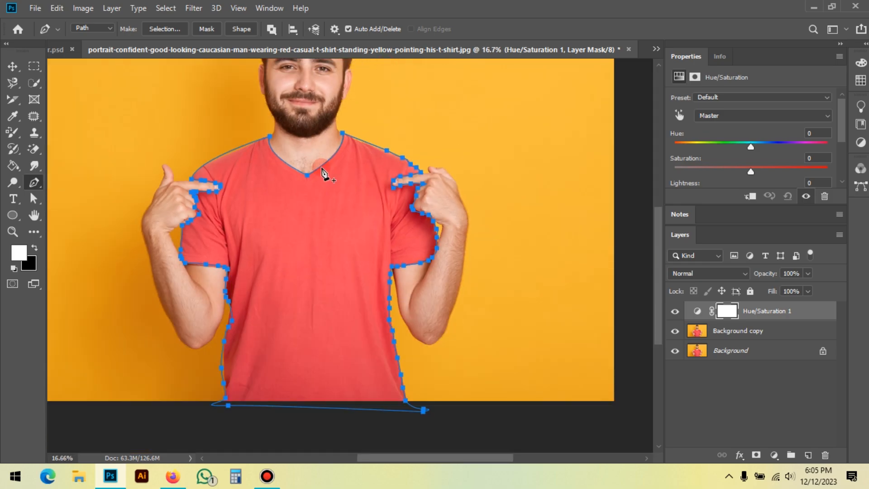
right_click(322, 167)
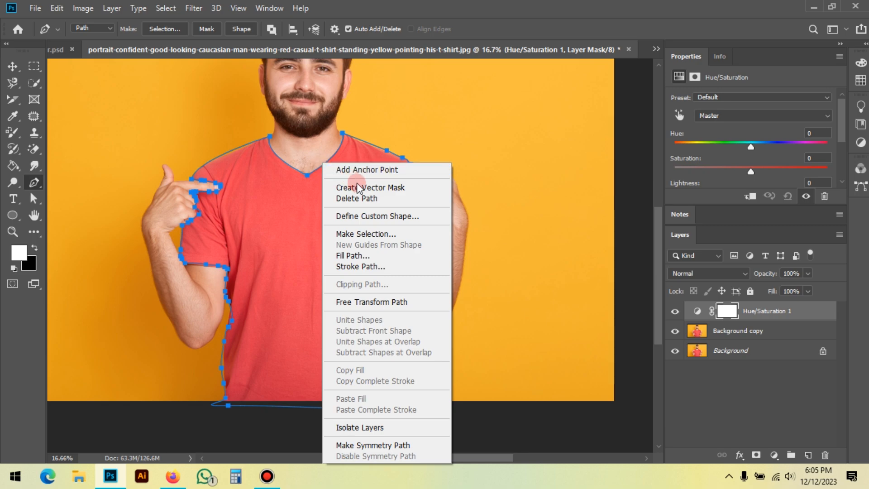
left_click(409, 240)
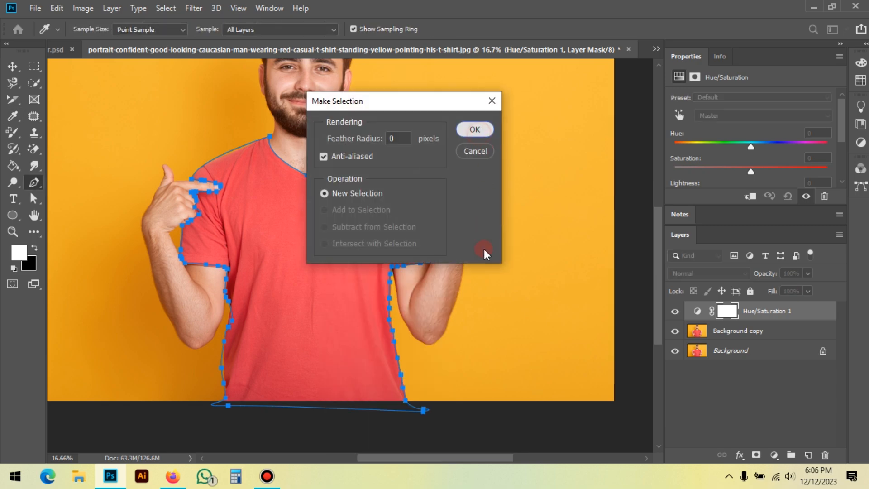
key("Return")
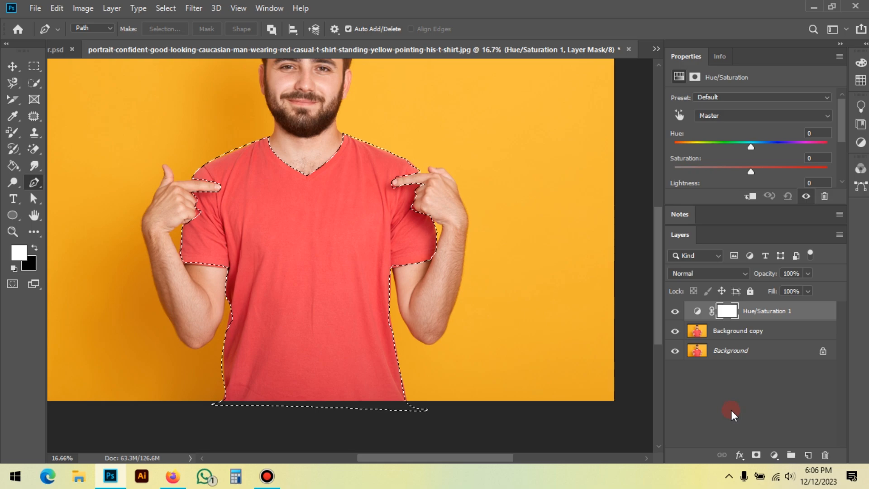
Step: Delete the Hue/Saturation layer and copy the selected T-shirt from Background copy onto a new layer
key("ctrl+j")
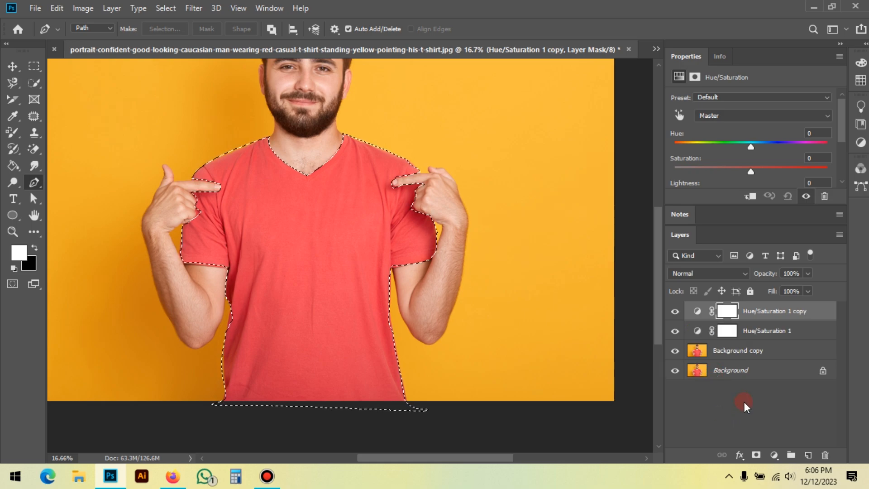
key("ctrl+z")
left_click_drag(775, 317, 825, 455)
left_click(724, 314)
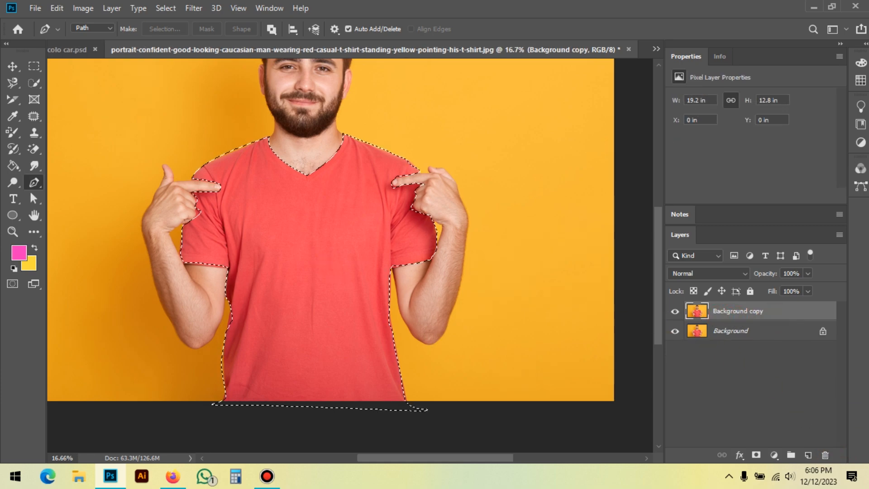
key("ctrl+j")
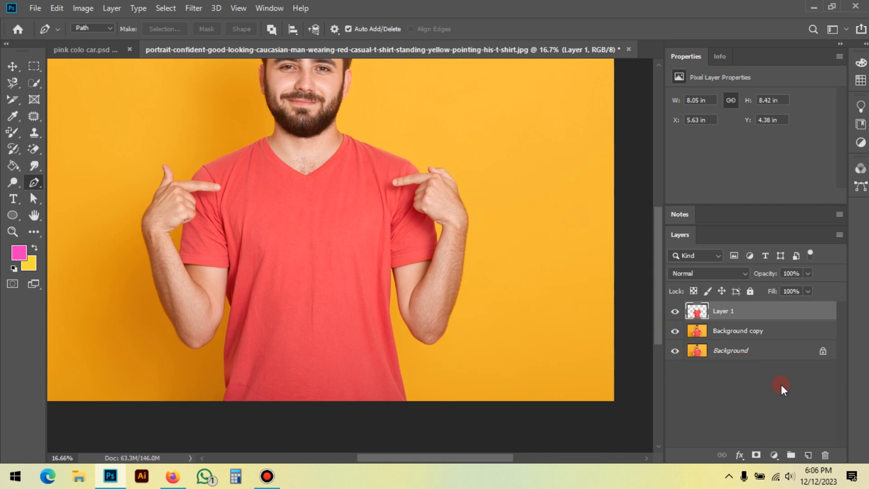
Step: Load Layer 1's T-shirt outline as a selection, delete that area from Background copy, and deselect
scroll(467, 390, "right", 3)
scroll(580, 377, "down", 4)
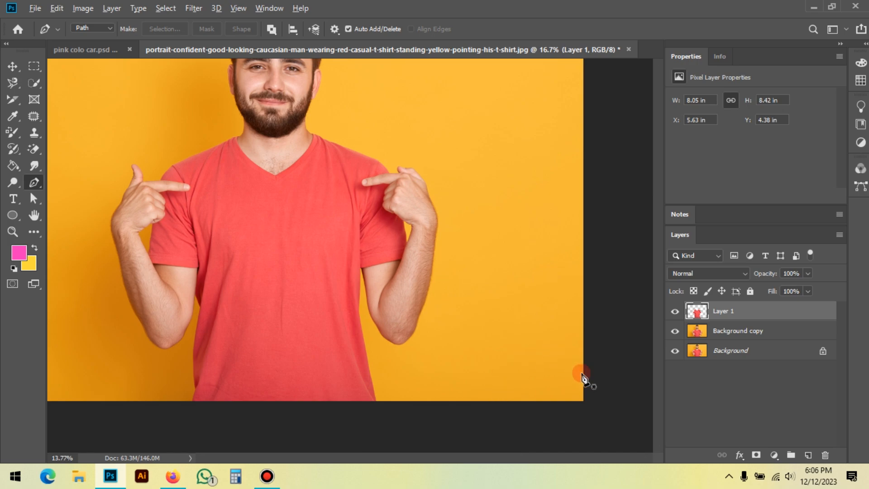
left_click(698, 316, "ctrl")
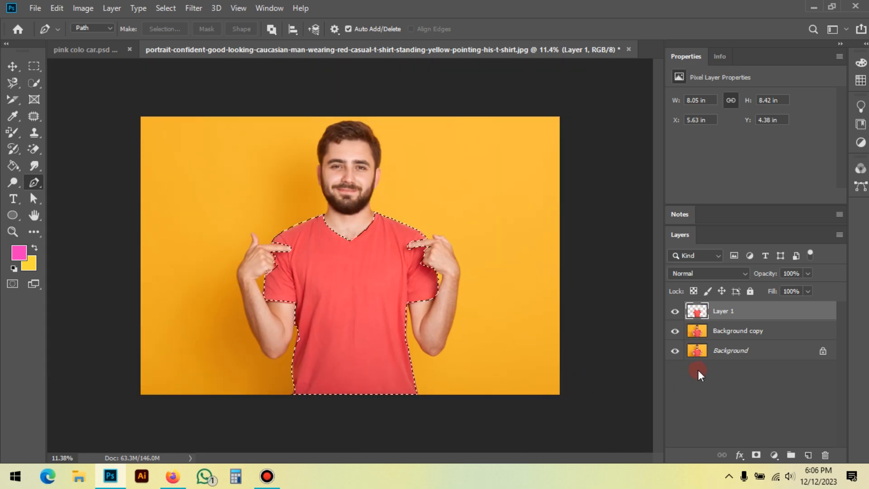
left_click(732, 332)
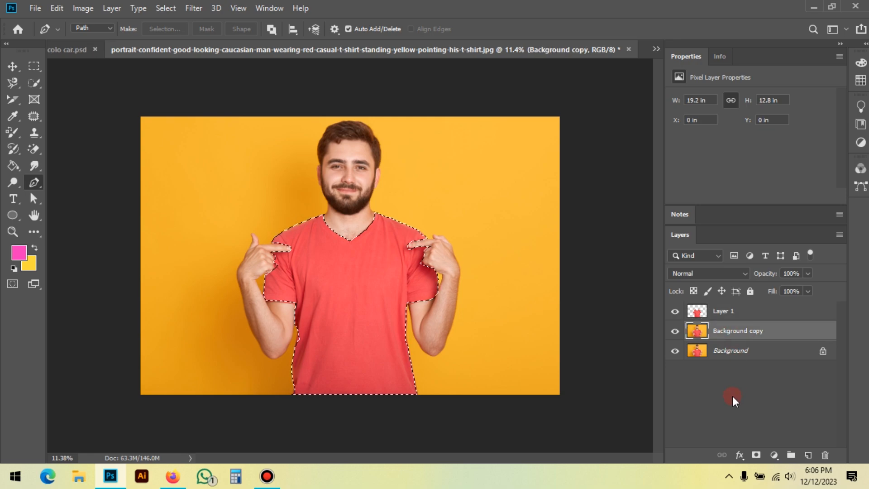
key("Delete")
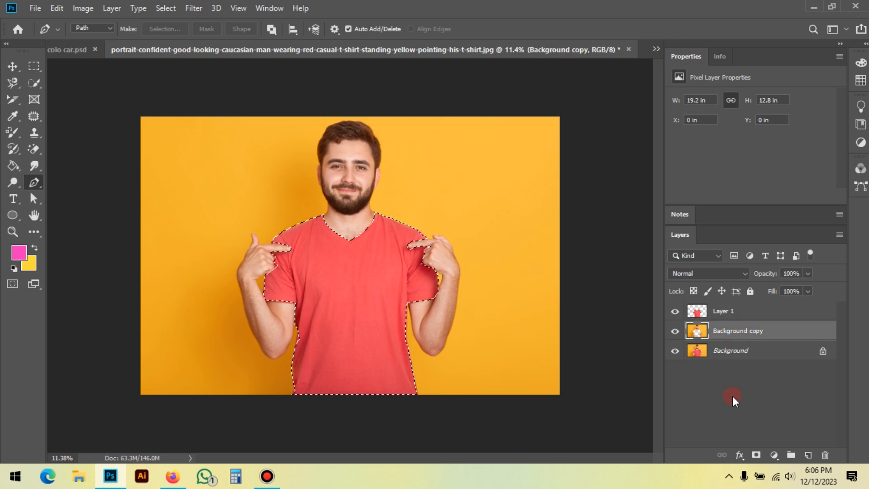
key("ctrl+d")
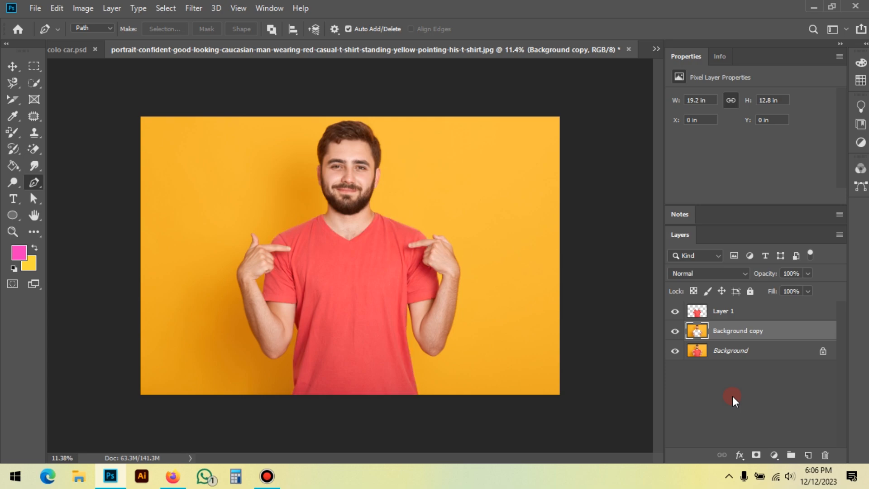
Step: Hide Layer 1 and the original Background layer to check the T-shirt cutout in Background copy
left_click(13, 69)
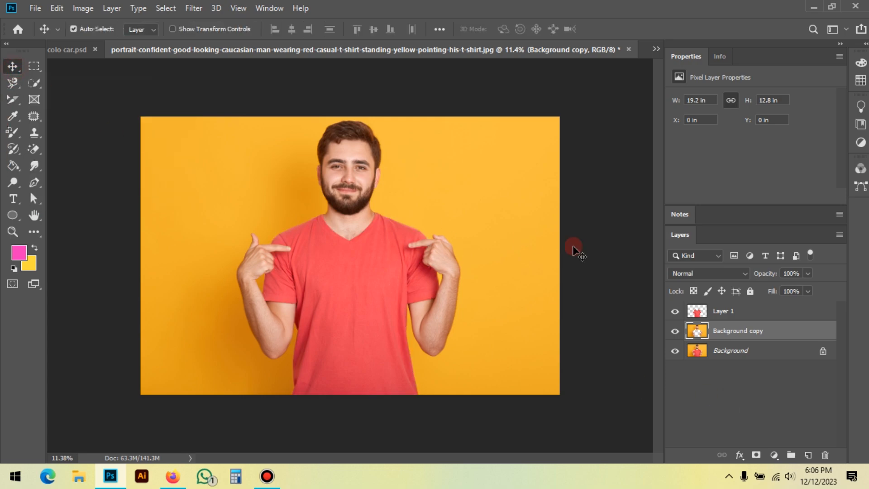
left_click(728, 313)
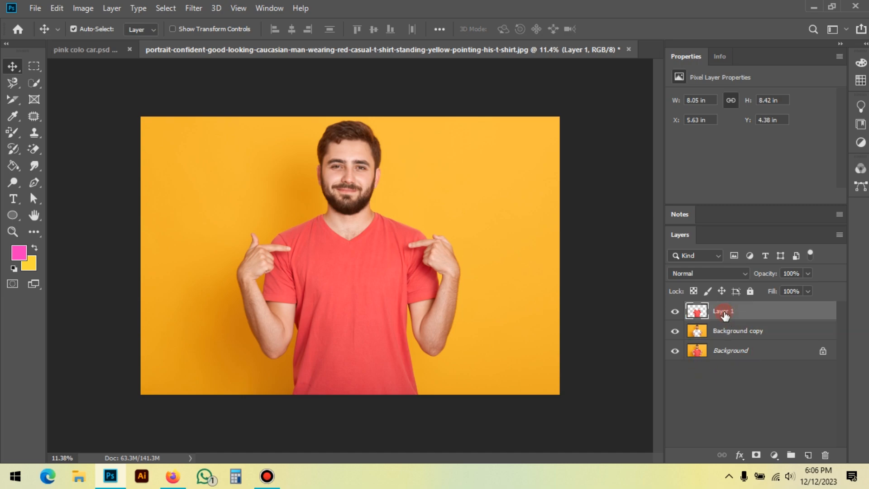
left_click(737, 331)
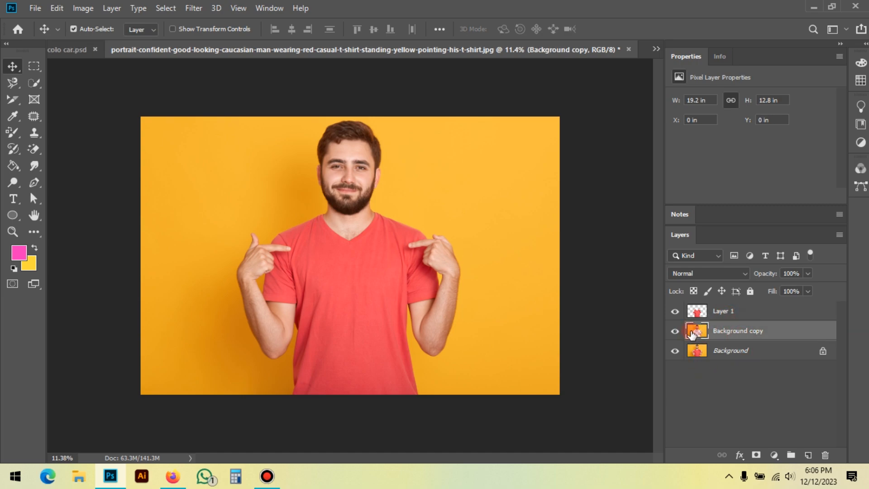
left_click(677, 312)
left_click(676, 351)
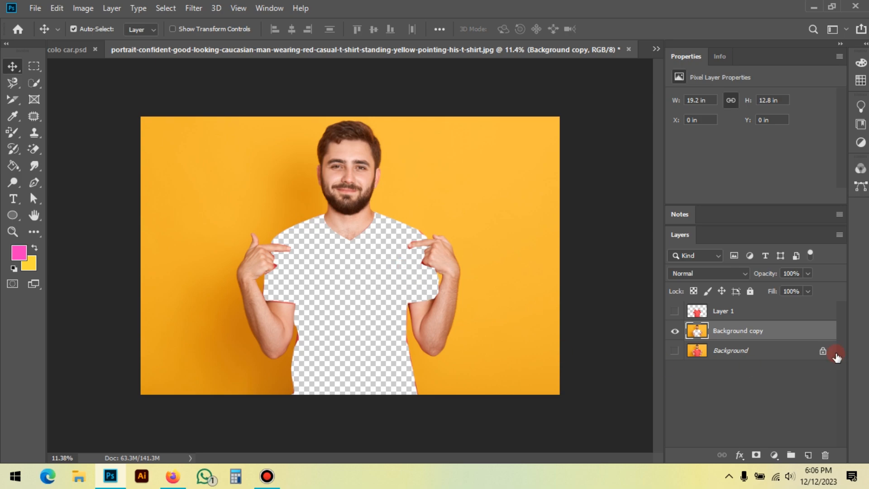
Step: Show Layer 1, move Background copy above it, and add a Hue/Saturation adjustment layer directly above Layer 1
left_click(675, 317)
left_click_drag(748, 330, 746, 308)
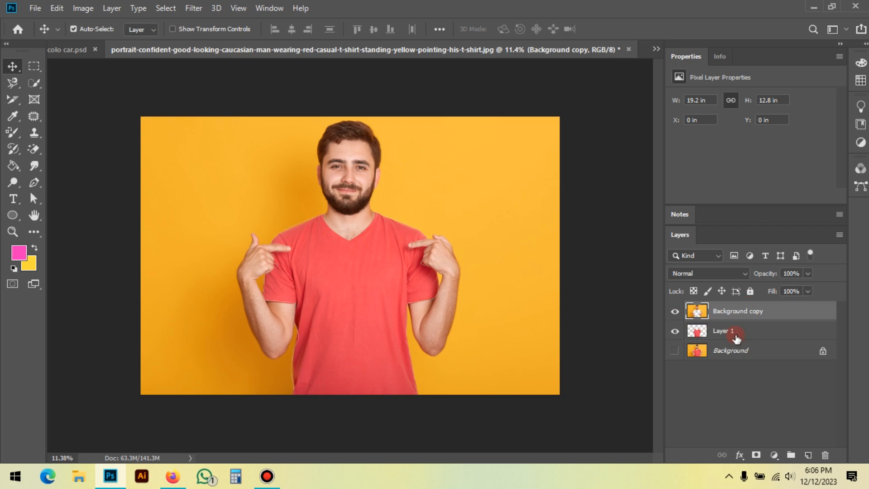
left_click(738, 333)
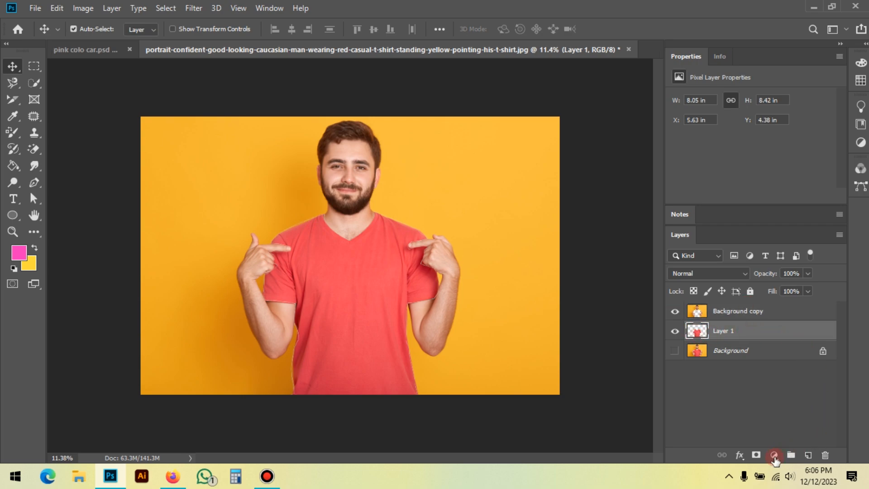
left_click(774, 455)
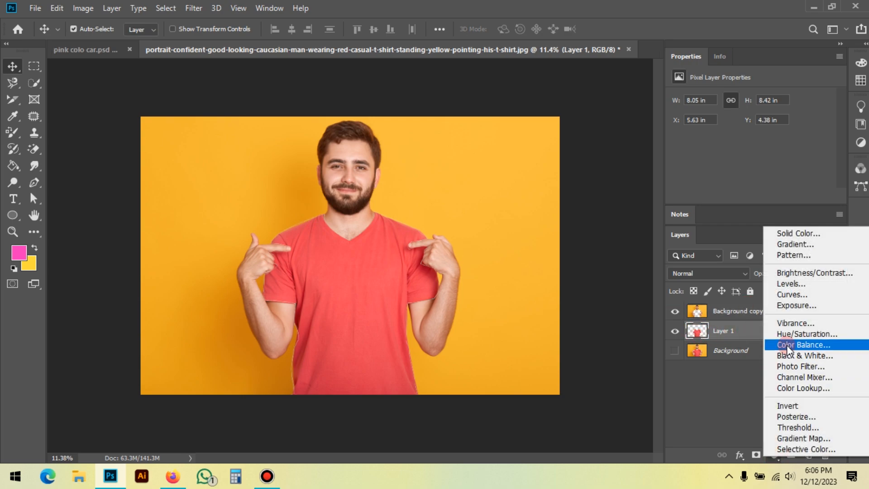
left_click(813, 336)
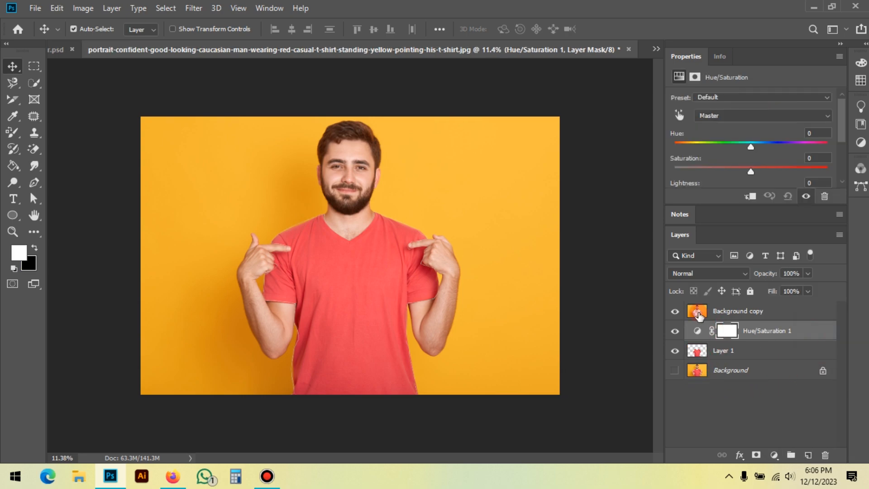
Step: Recolor the T-shirt blue, check the edges around the hands, and set the Hue/Saturation layer's hue to -131
left_click_drag(752, 144, 691, 165)
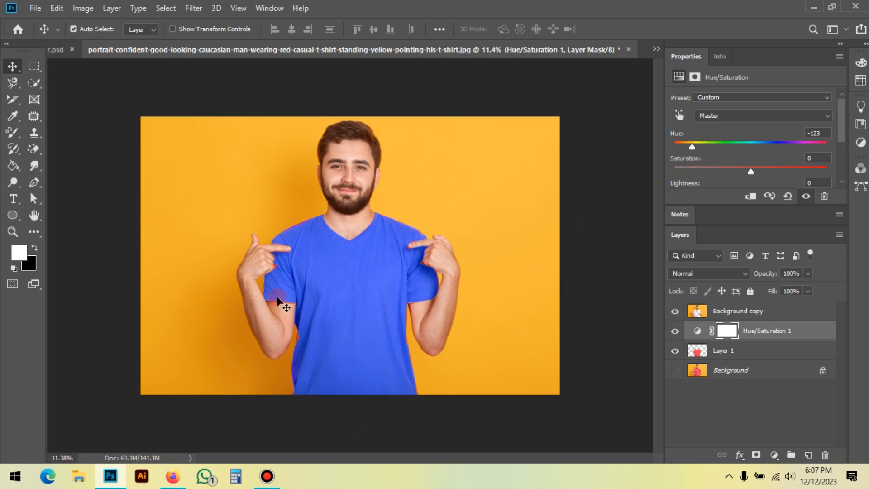
scroll(257, 244, "up", 5)
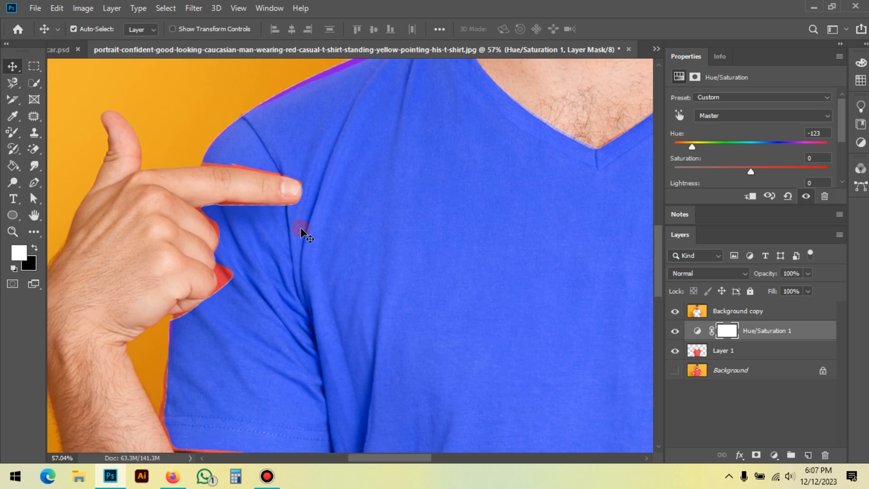
scroll(287, 225, "down", 4)
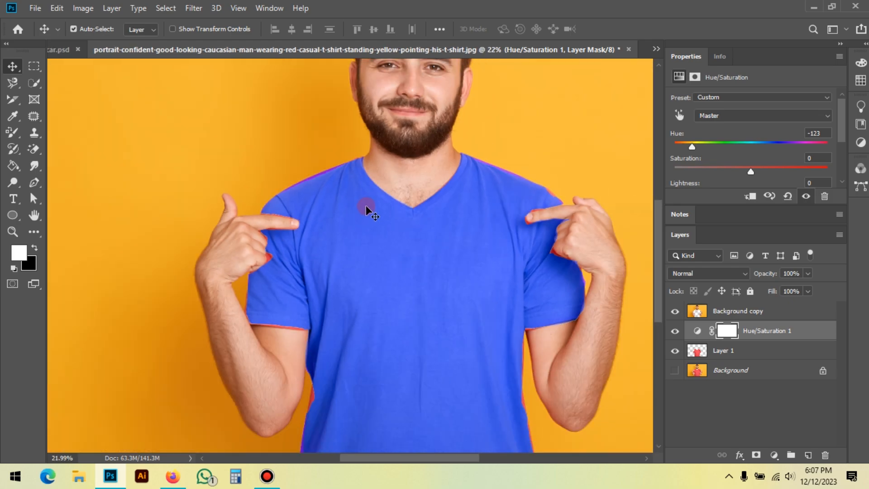
scroll(366, 205, "down", 1)
key("ctrl+0")
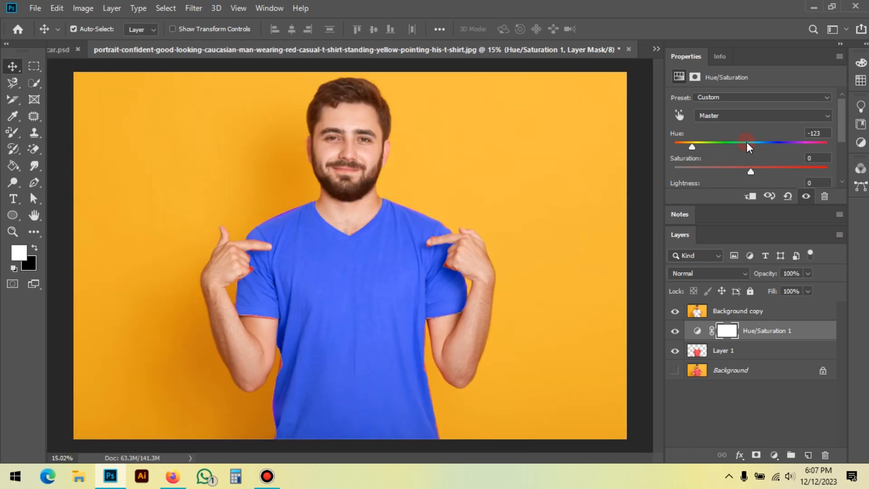
mouse_move(696, 145)
left_mouse_down()
mouse_move(748, 140)
mouse_move(772, 153)
mouse_move(689, 154)
left_mouse_up()
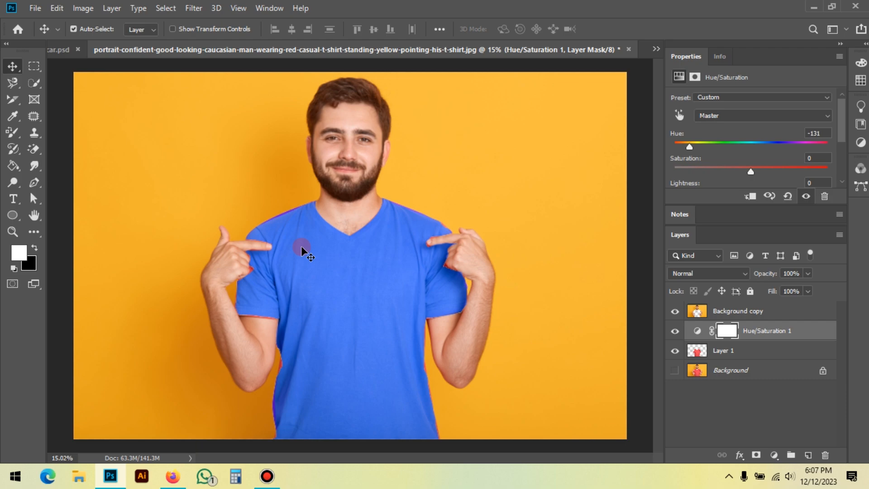
left_click(267, 476)
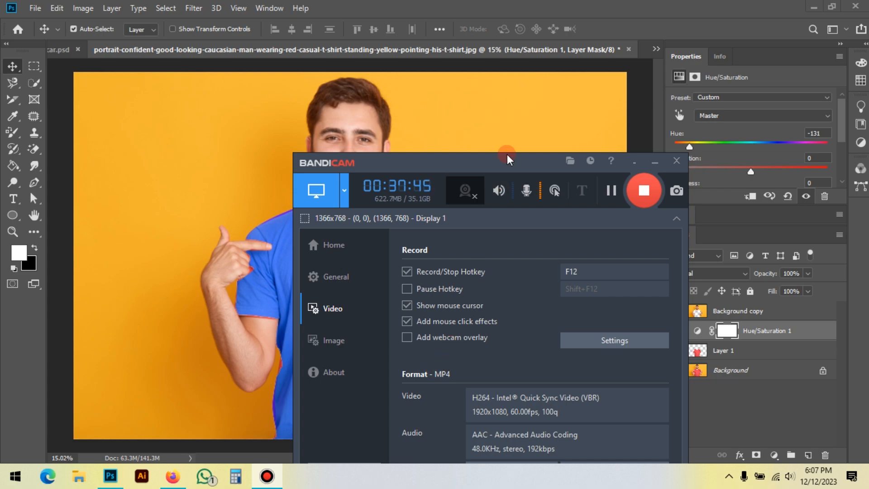